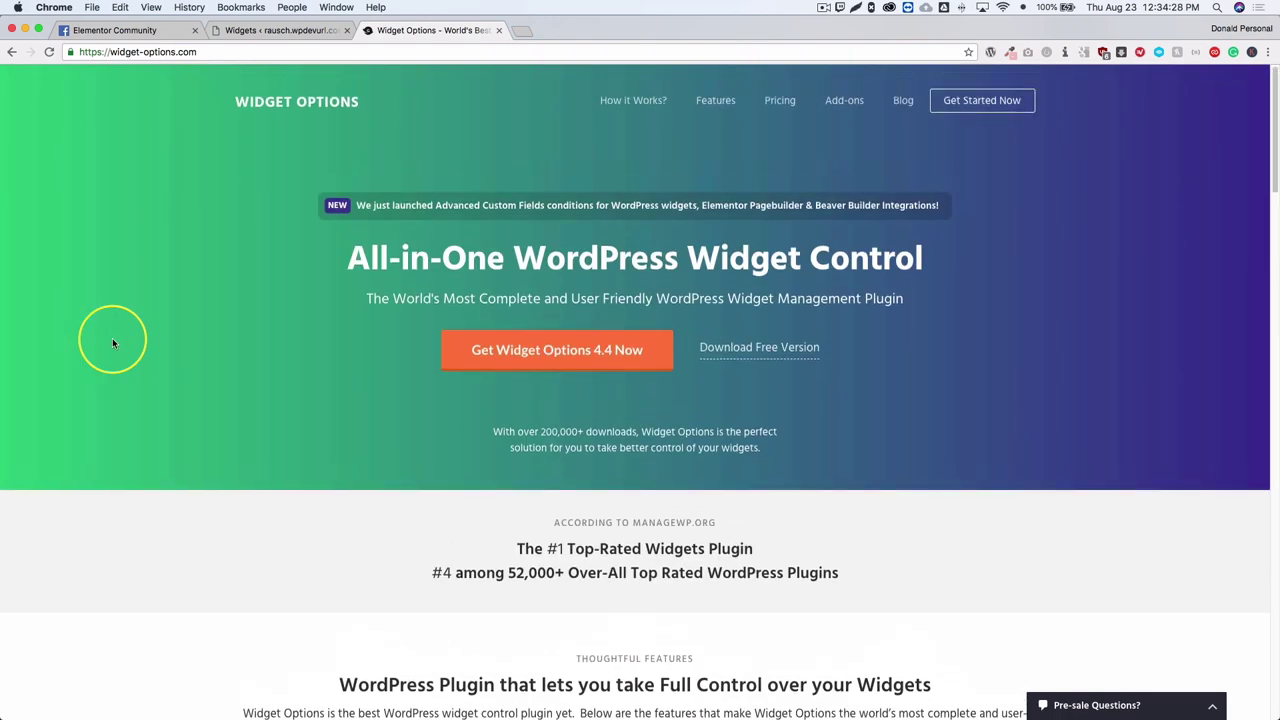
Open the Widget Options pricing page and review the Developer, Business and Personal plans, the guarantee and the FAQ
{"action": "left_click", "coordinate": [776, 106]}
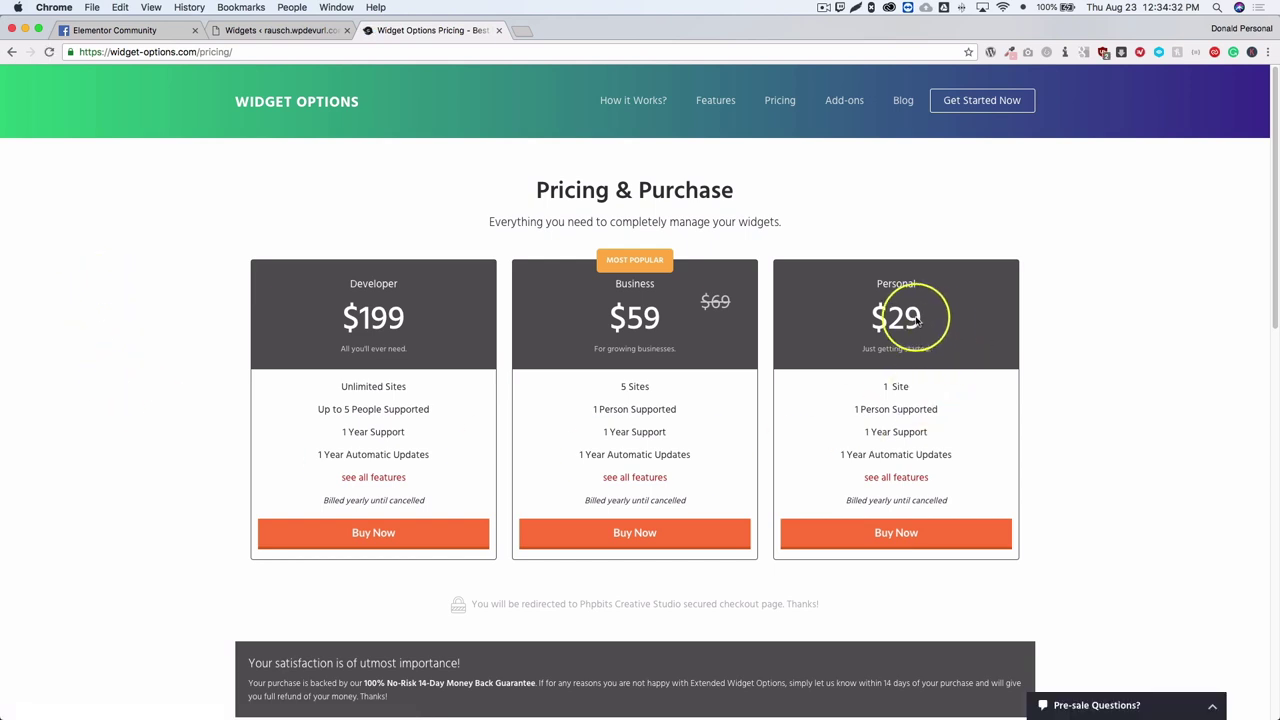
{"action": "left_click_drag", "start_coordinate": [919, 316], "coordinate": [833, 319]}
{"action": "left_click", "coordinate": [833, 319]}
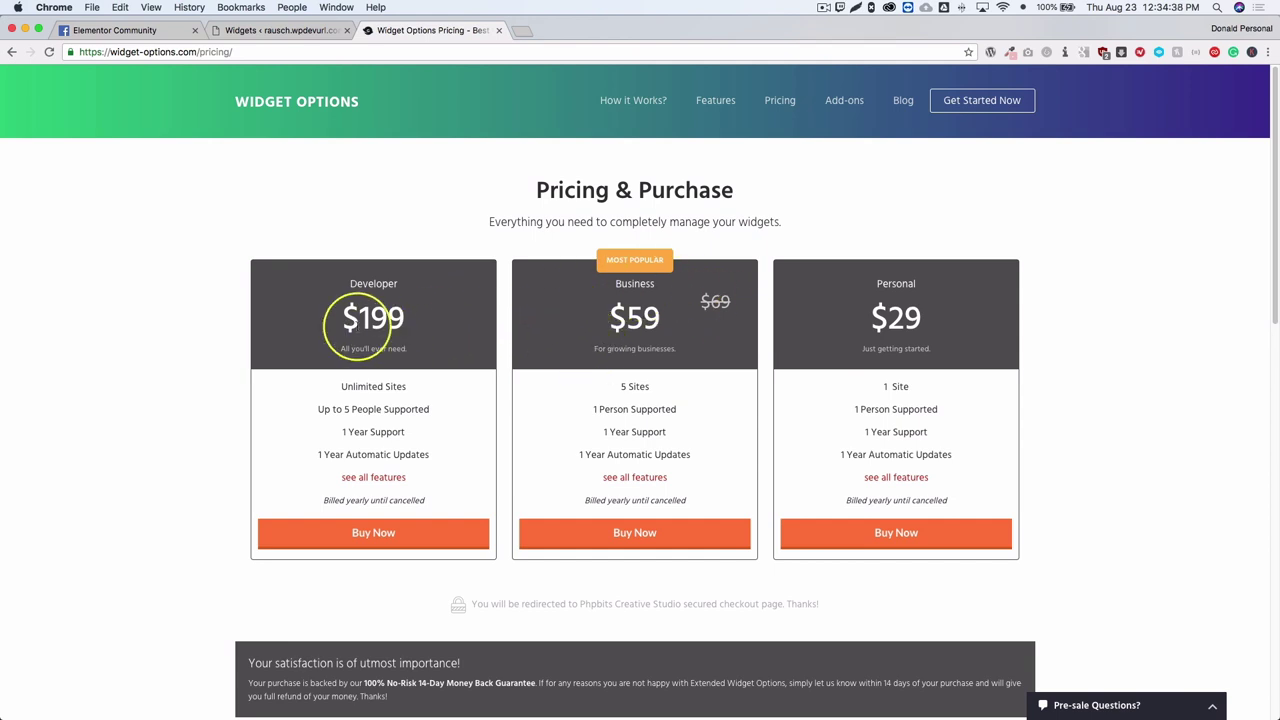
{"action": "scroll", "coordinate": [112, 357], "scroll_direction": "down", "scroll_amount": 2}
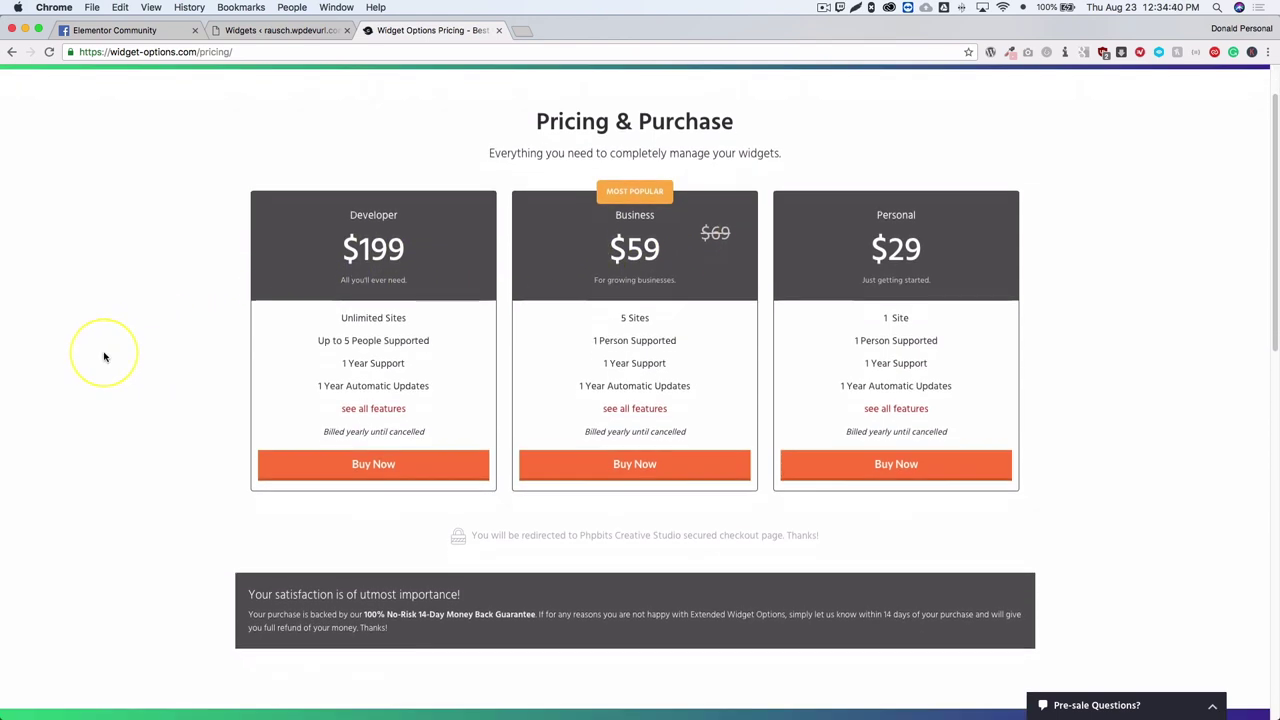
{"action": "scroll", "coordinate": [112, 357], "scroll_direction": "down", "scroll_amount": 3}
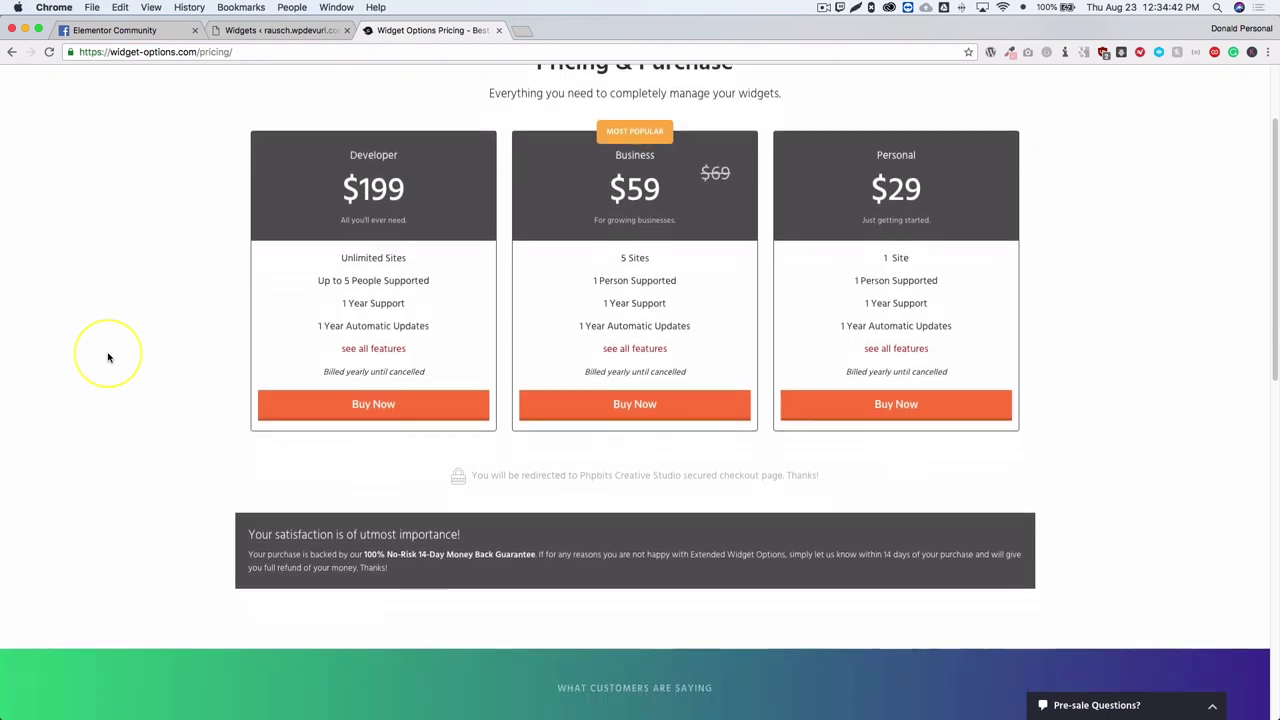
{"action": "scroll", "coordinate": [109, 357], "scroll_direction": "down", "scroll_amount": 1}
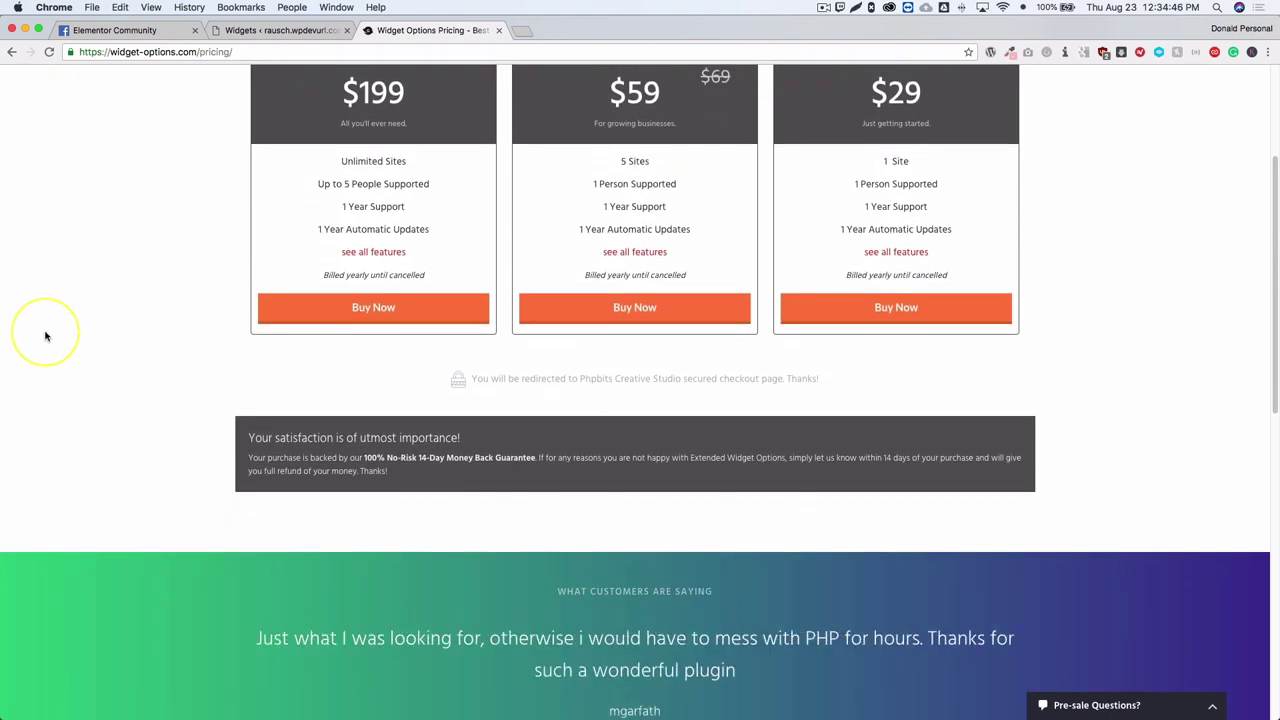
{"action": "scroll", "coordinate": [63, 357], "scroll_direction": "down", "scroll_amount": 1}
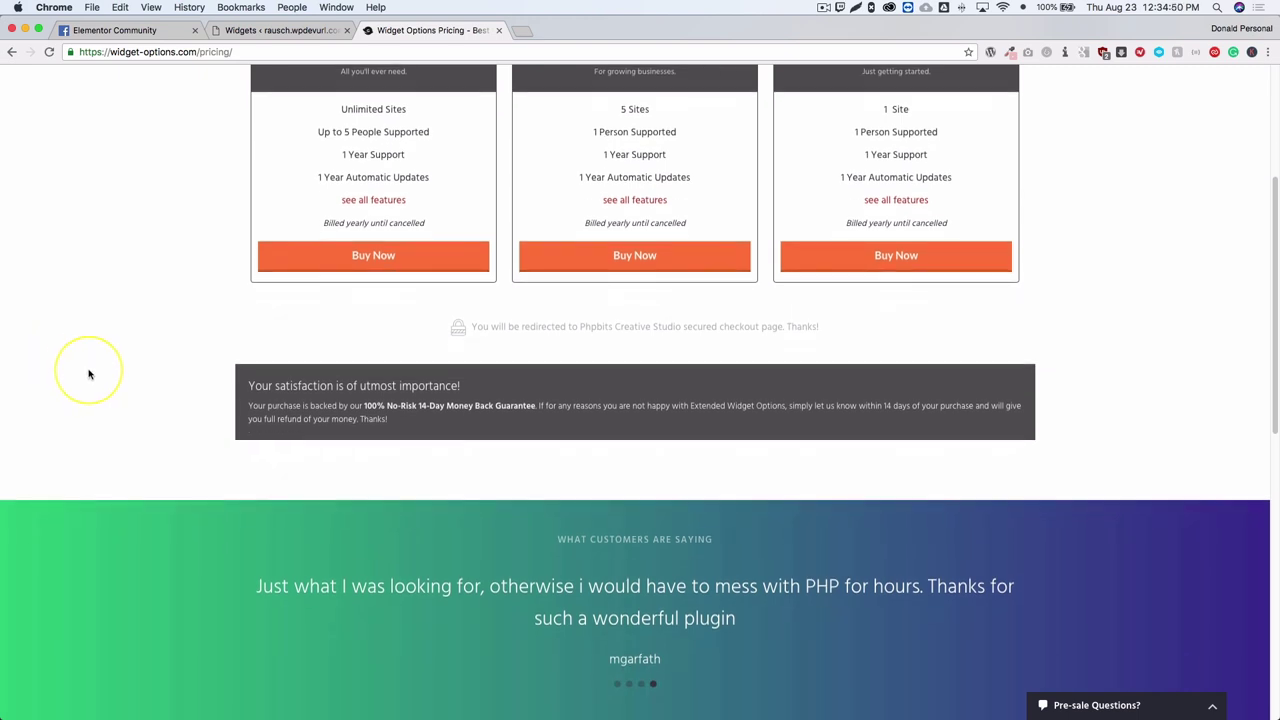
{"action": "scroll", "coordinate": [89, 379], "scroll_direction": "down", "scroll_amount": 5}
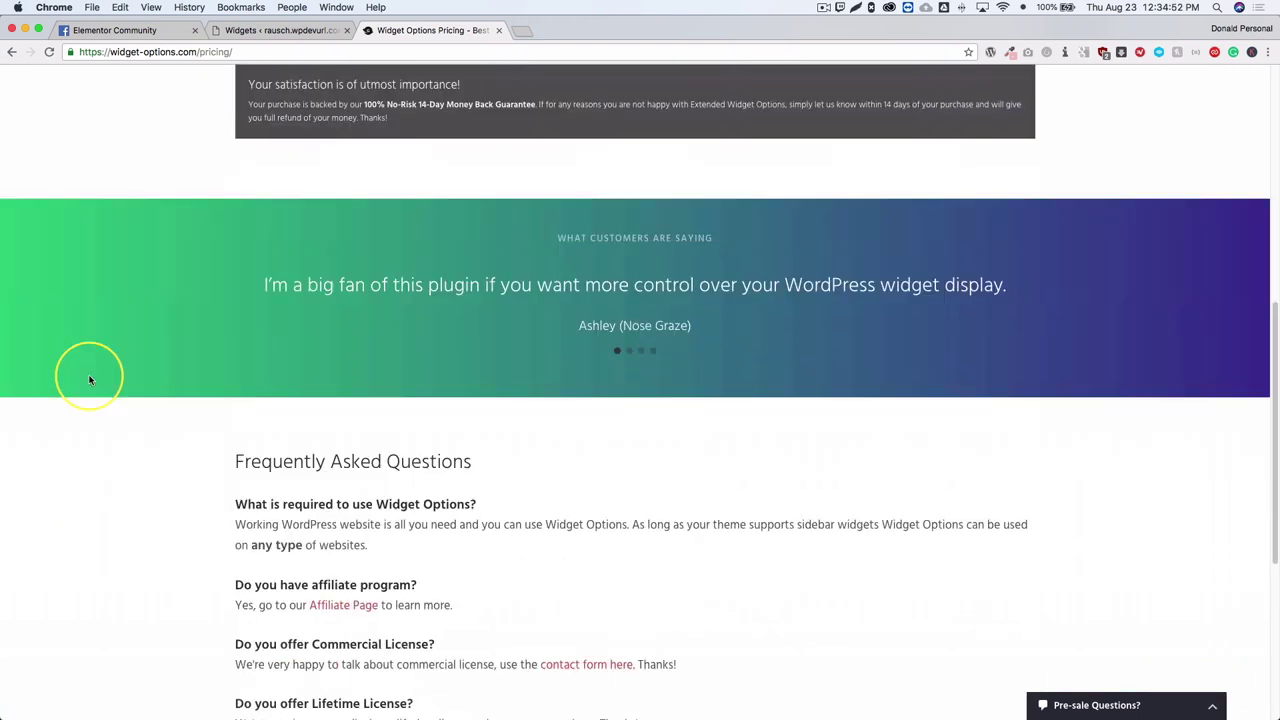
{"action": "scroll", "coordinate": [89, 379], "scroll_direction": "up", "scroll_amount": 10}
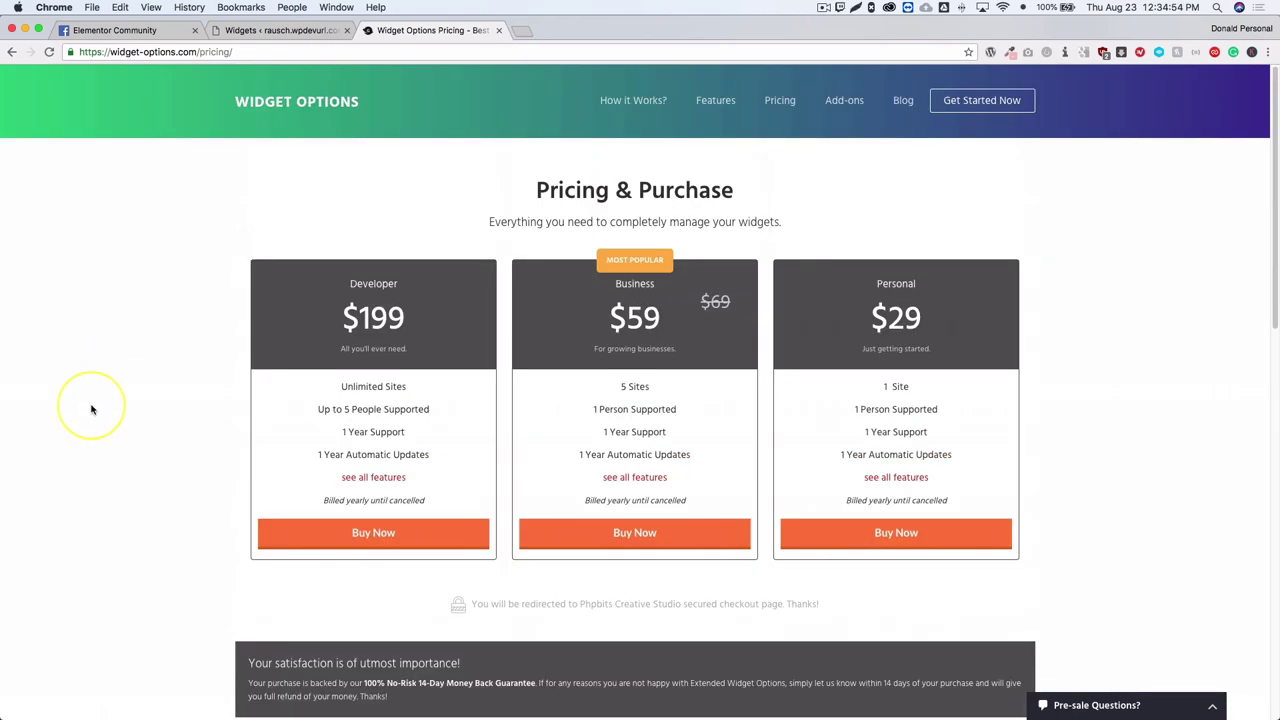
Switch to the WordPress admin site and search the Add Plugins directory for "widget options"
{"action": "left_click", "coordinate": [279, 31]}
{"action": "mouse_move", "coordinate": [50, 106]}
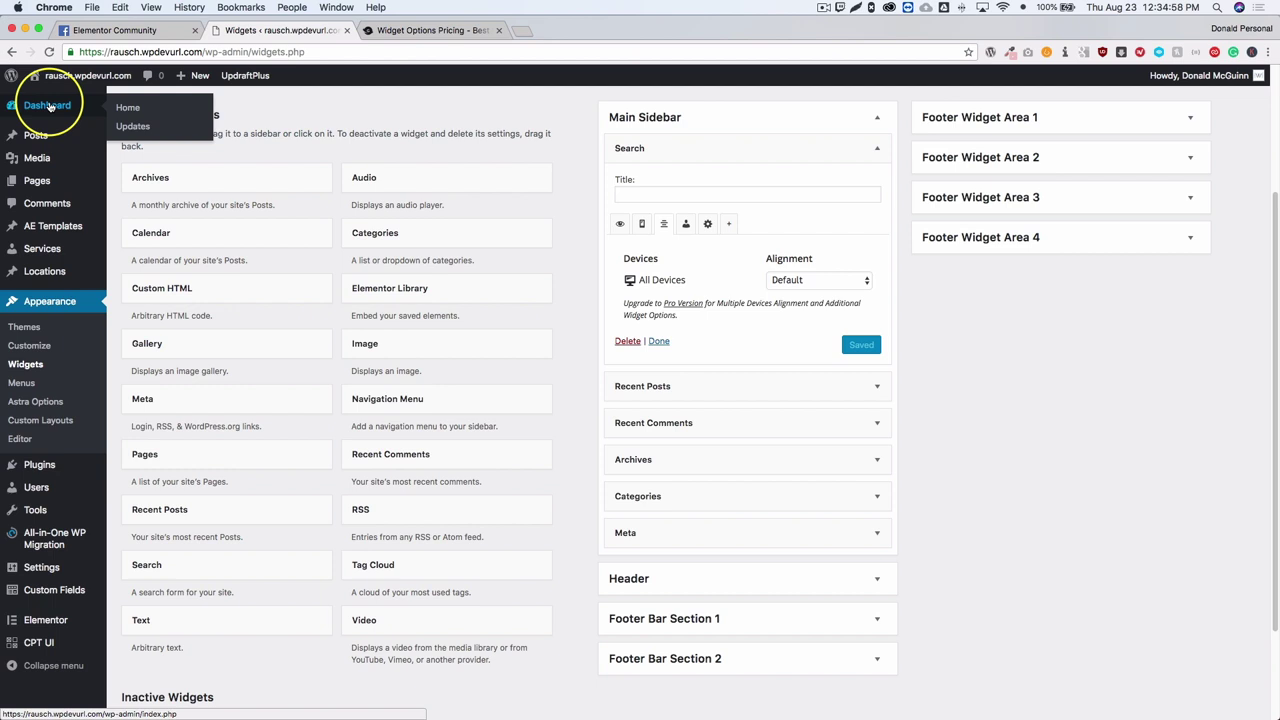
{"action": "left_click", "coordinate": [50, 106]}
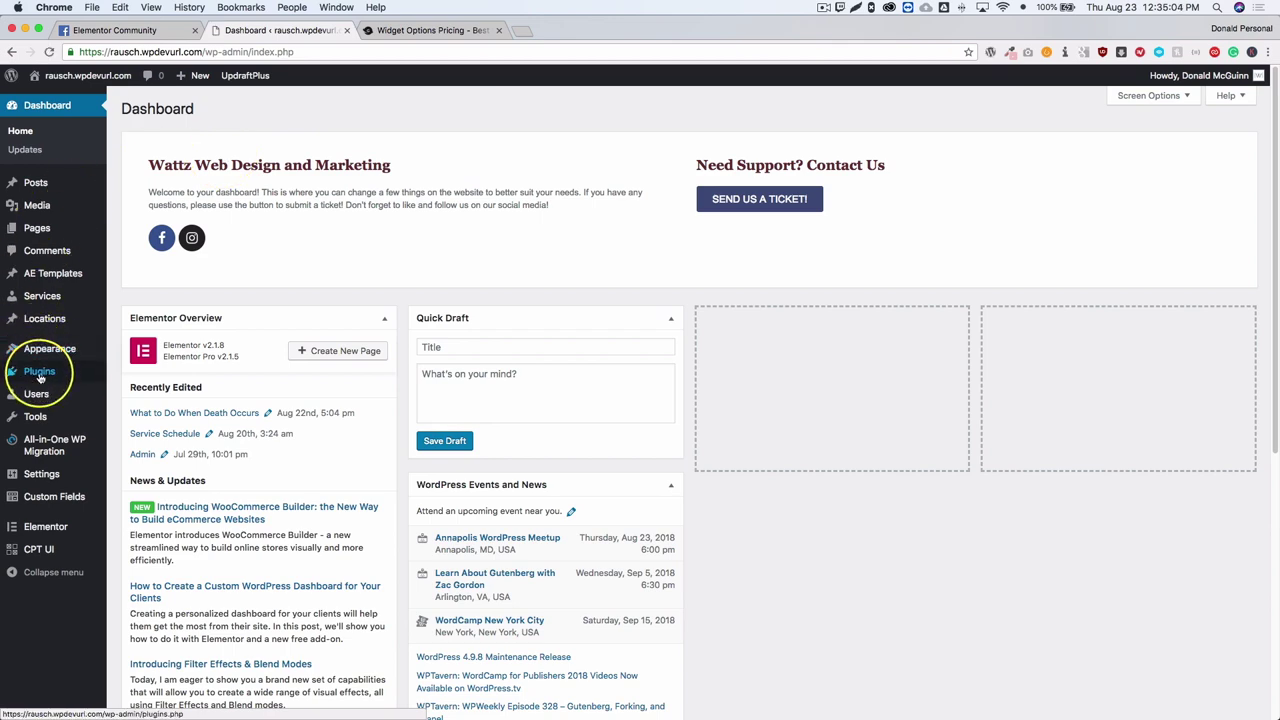
{"action": "mouse_move", "coordinate": [40, 376]}
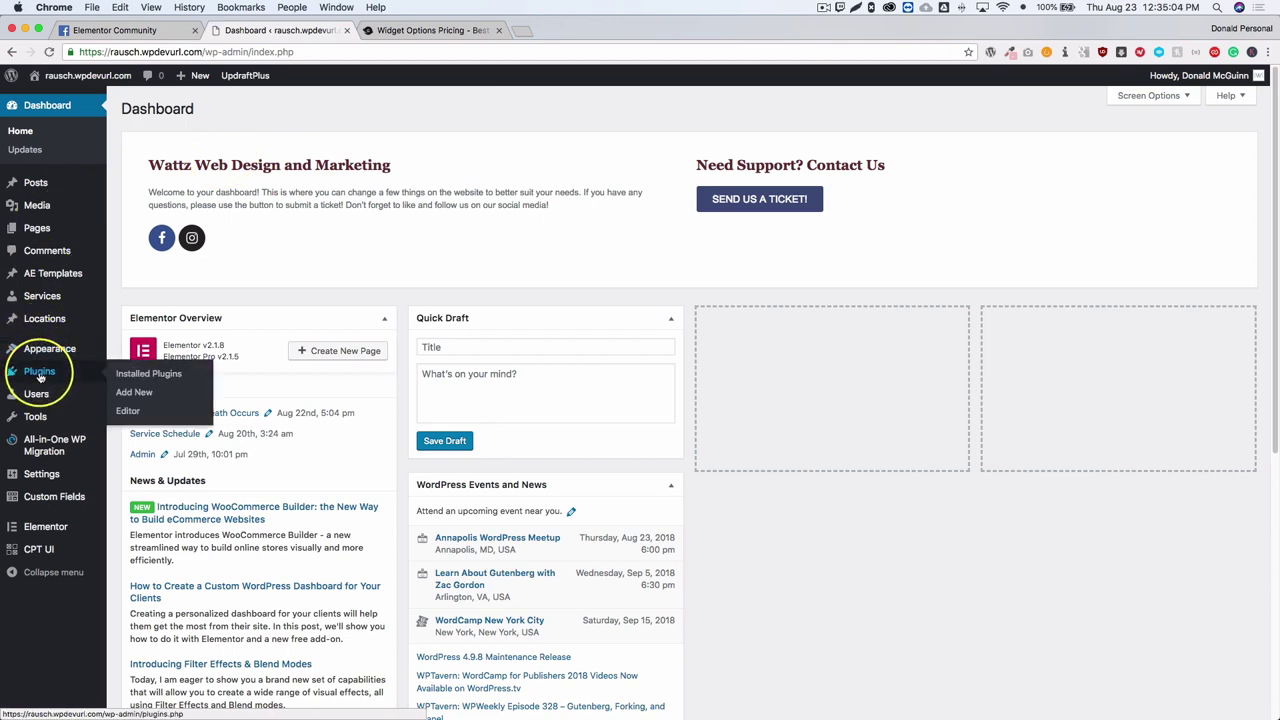
{"action": "left_click", "coordinate": [134, 393]}
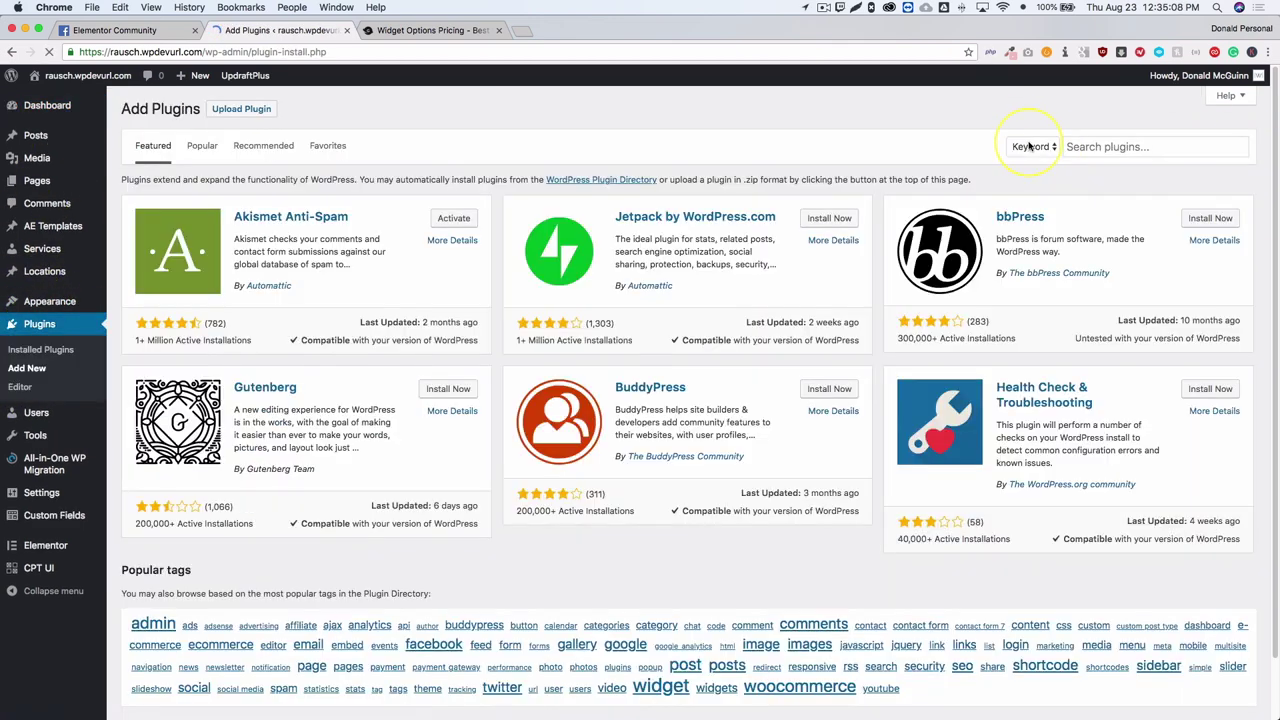
{"action": "left_click", "coordinate": [1099, 147]}
{"action": "type", "text": "widget options"}
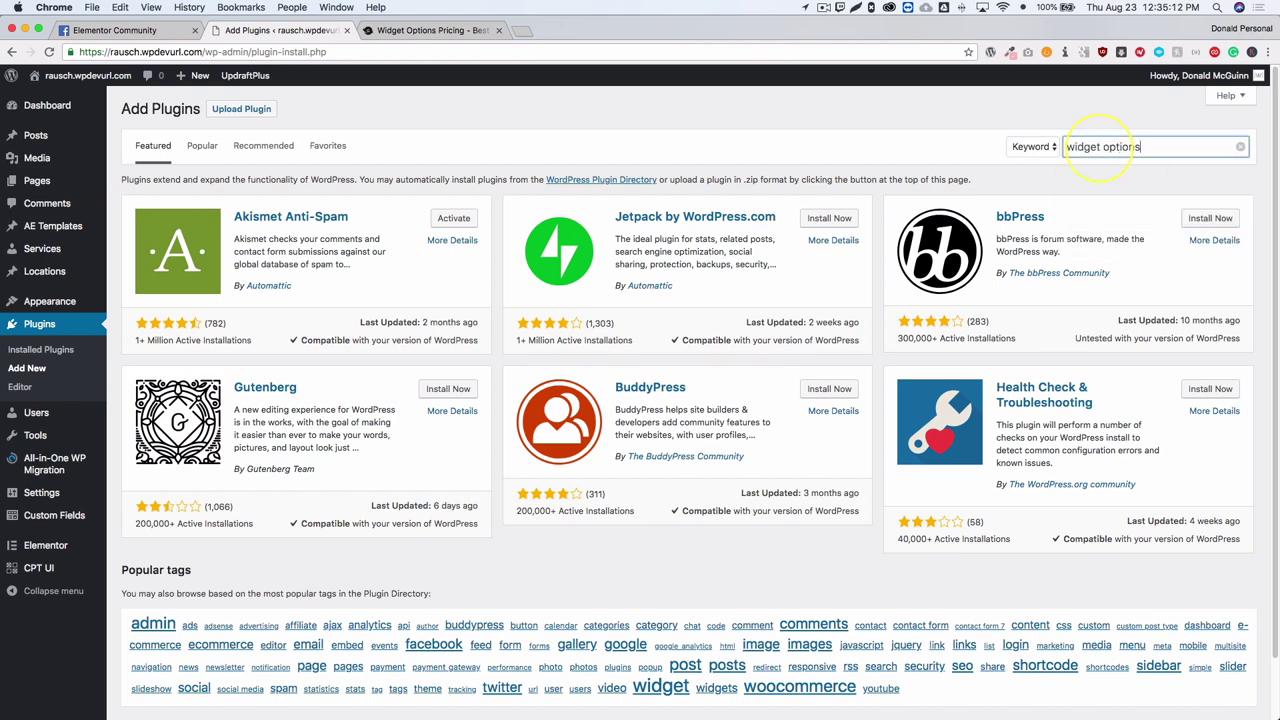
{"action": "key", "text": "Return"}
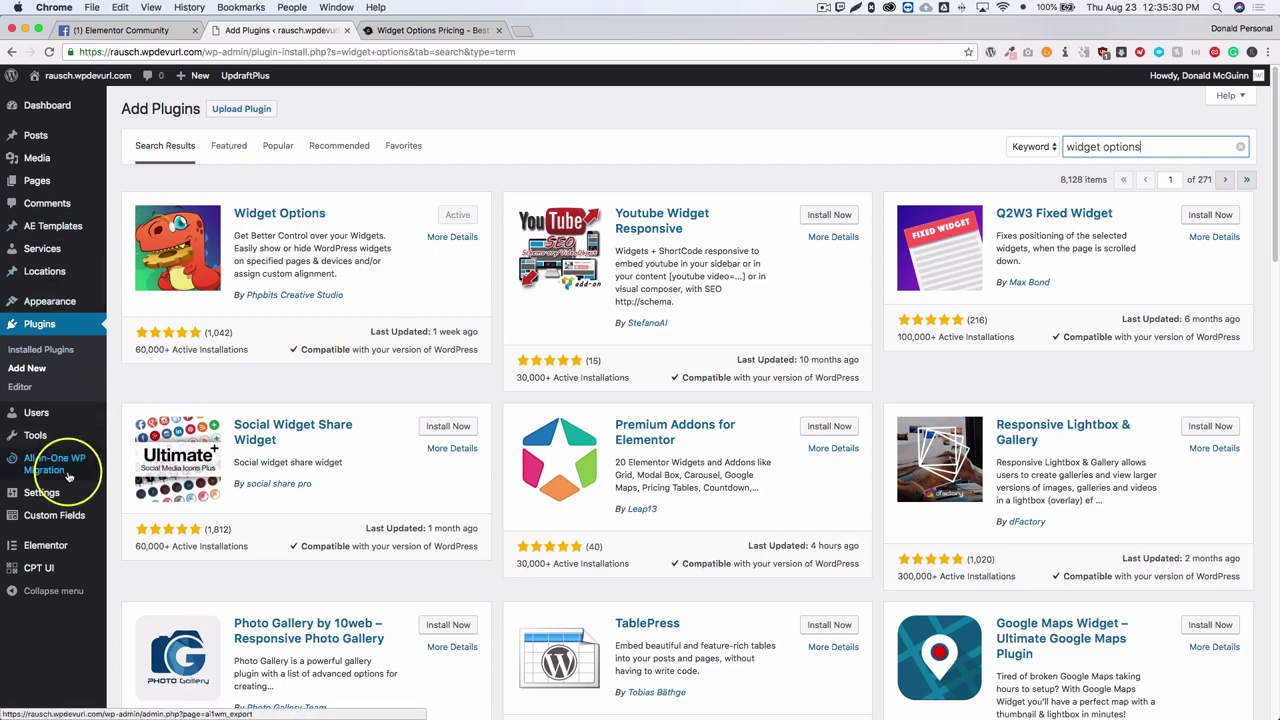
Open the Widget Options plugin settings and look through the full list of free and locked modules
{"action": "mouse_move", "coordinate": [60, 490]}
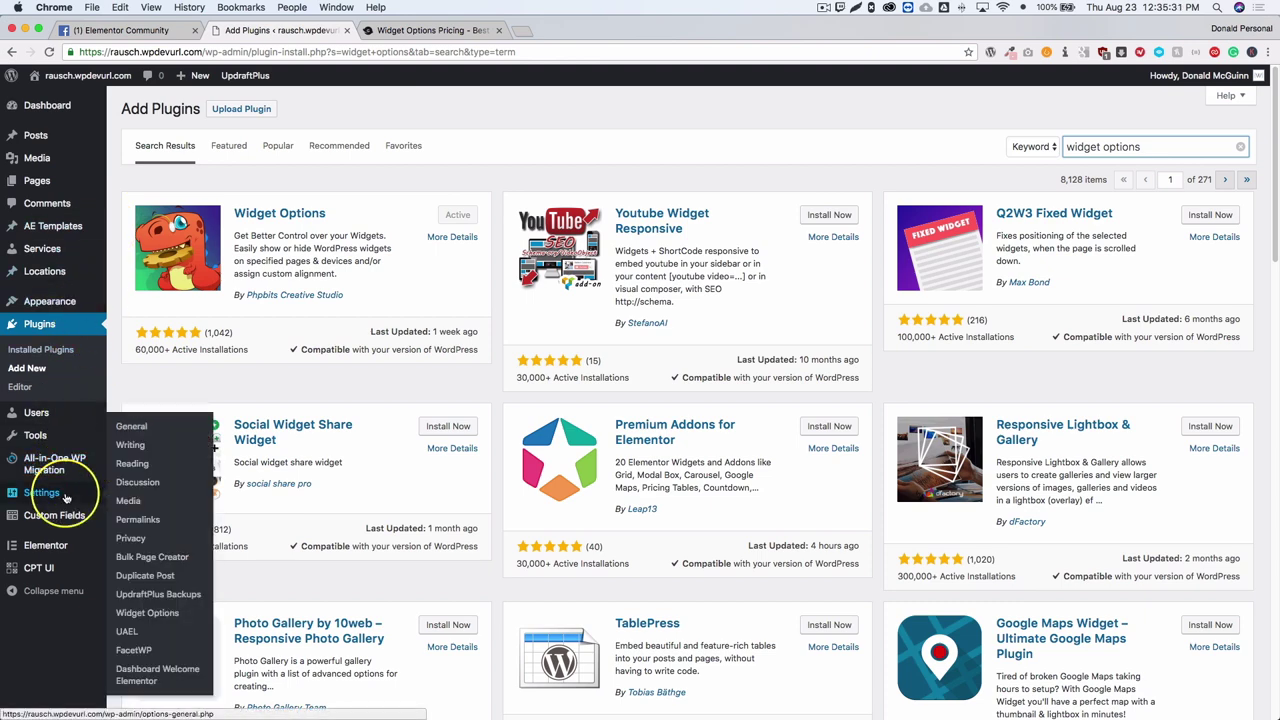
{"action": "left_click", "coordinate": [148, 614]}
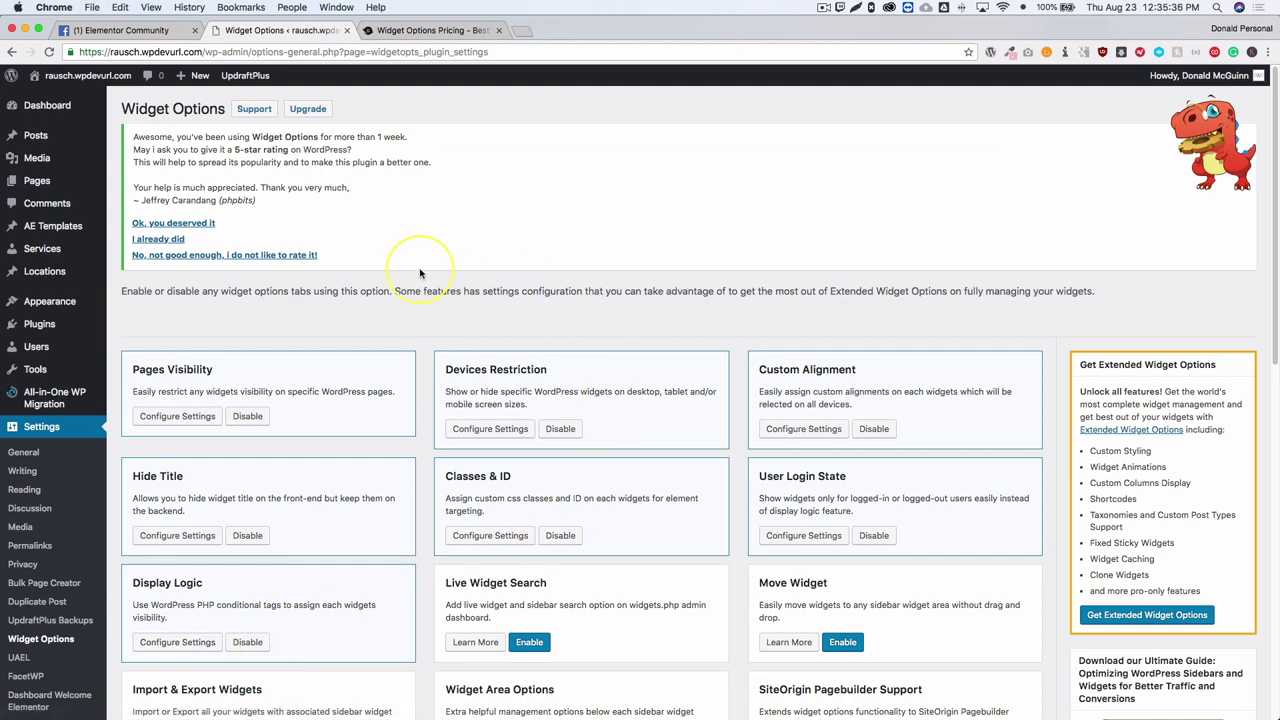
{"action": "scroll", "coordinate": [410, 260], "scroll_direction": "down", "scroll_amount": 3}
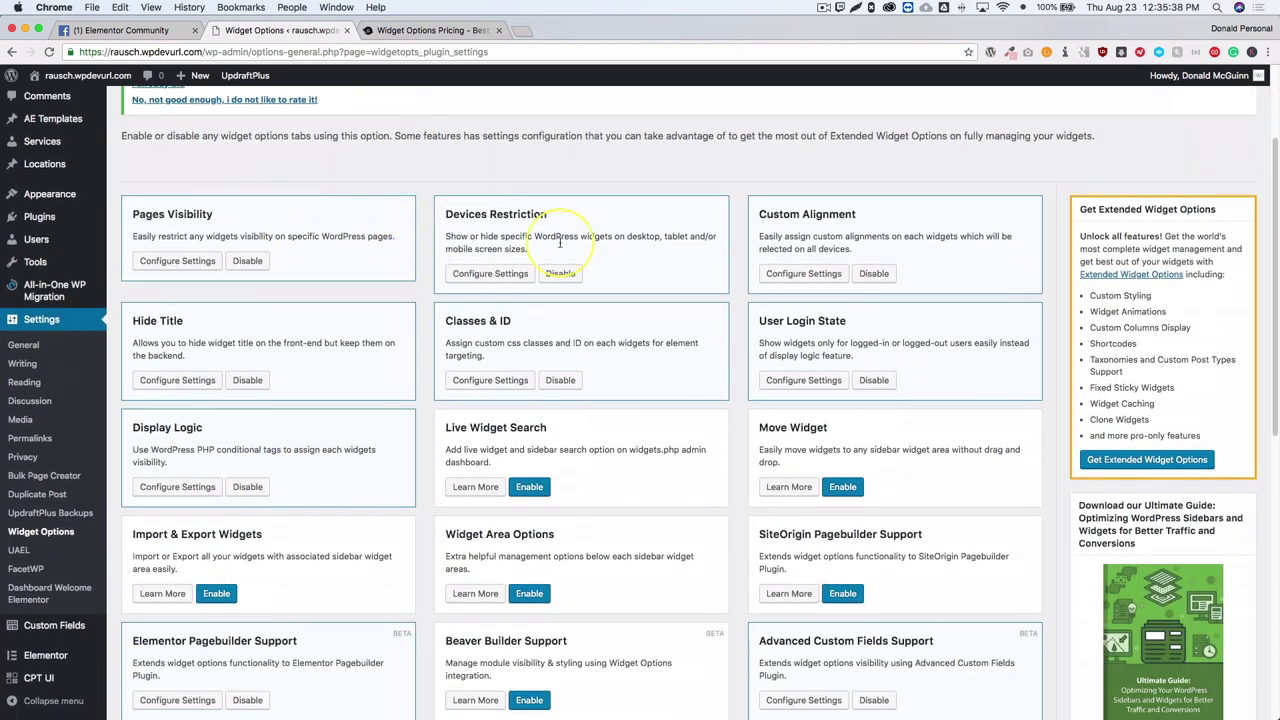
{"action": "scroll", "coordinate": [890, 276], "scroll_direction": "down", "scroll_amount": 3}
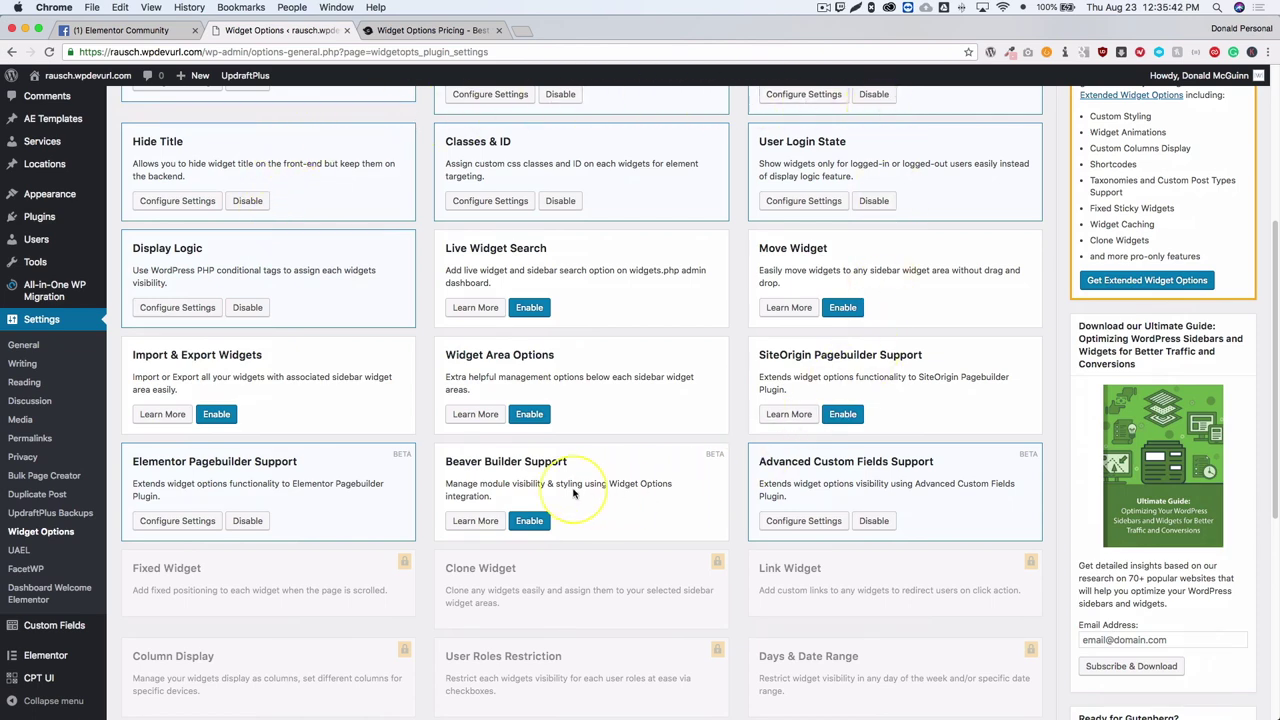
{"action": "scroll", "coordinate": [356, 478], "scroll_direction": "down", "scroll_amount": 6}
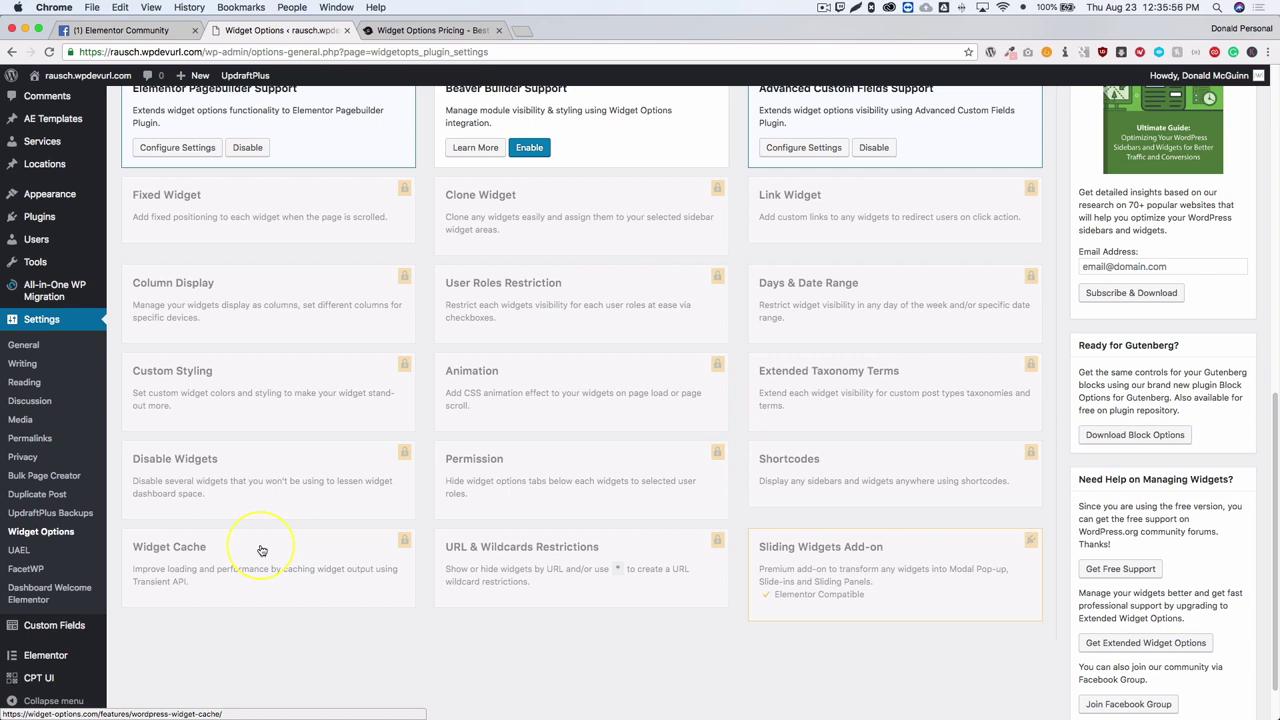
{"action": "scroll", "coordinate": [261, 550], "scroll_direction": "up", "scroll_amount": 4}
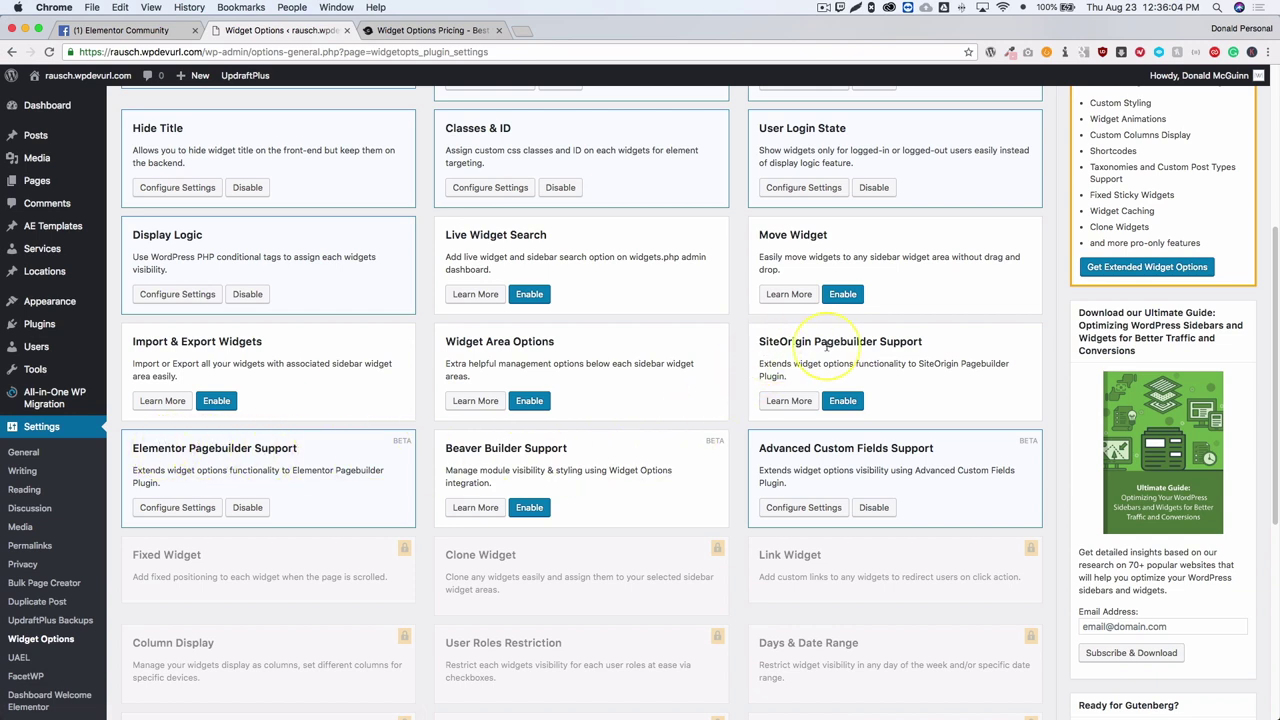
Examine the Advanced Custom Fields Support, Devices Restriction and Pages Visibility modules in the Widget Options settings
{"action": "left_click_drag", "start_coordinate": [783, 448], "coordinate": [927, 448]}
{"action": "left_click", "coordinate": [901, 462]}
{"action": "scroll", "coordinate": [785, 486], "scroll_direction": "up", "scroll_amount": 5}
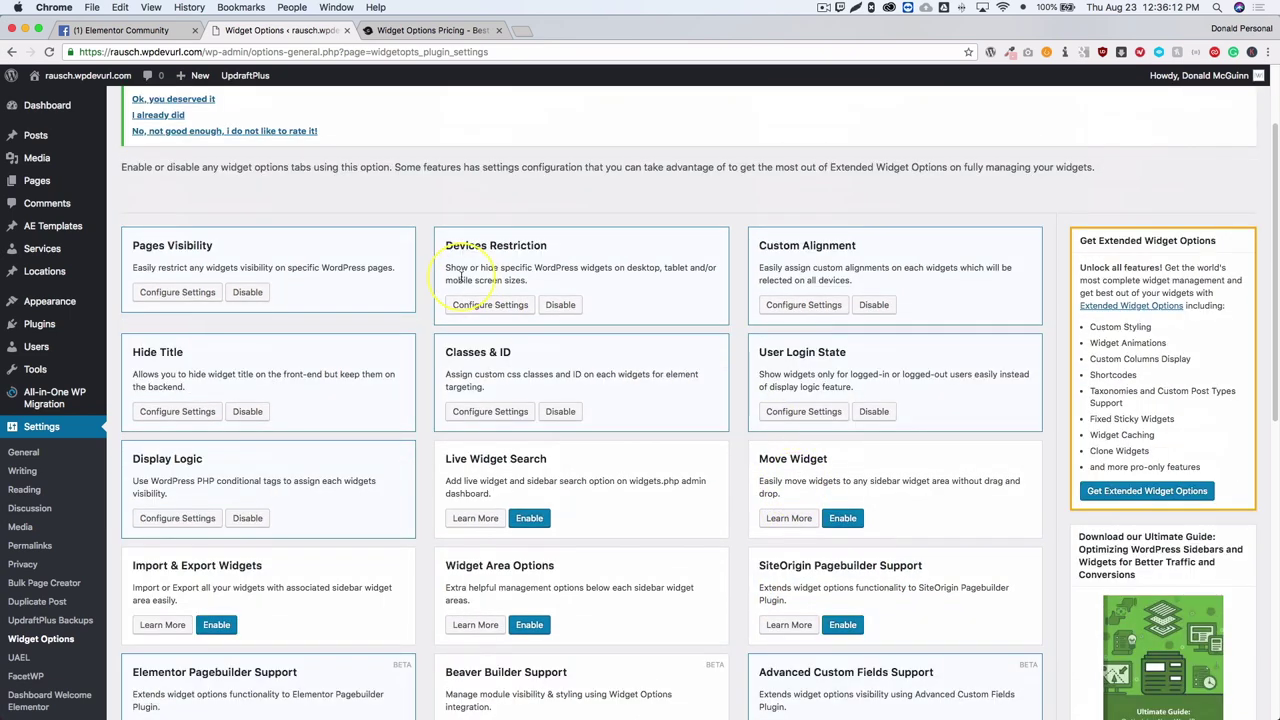
{"action": "left_click_drag", "start_coordinate": [446, 245], "coordinate": [515, 248]}
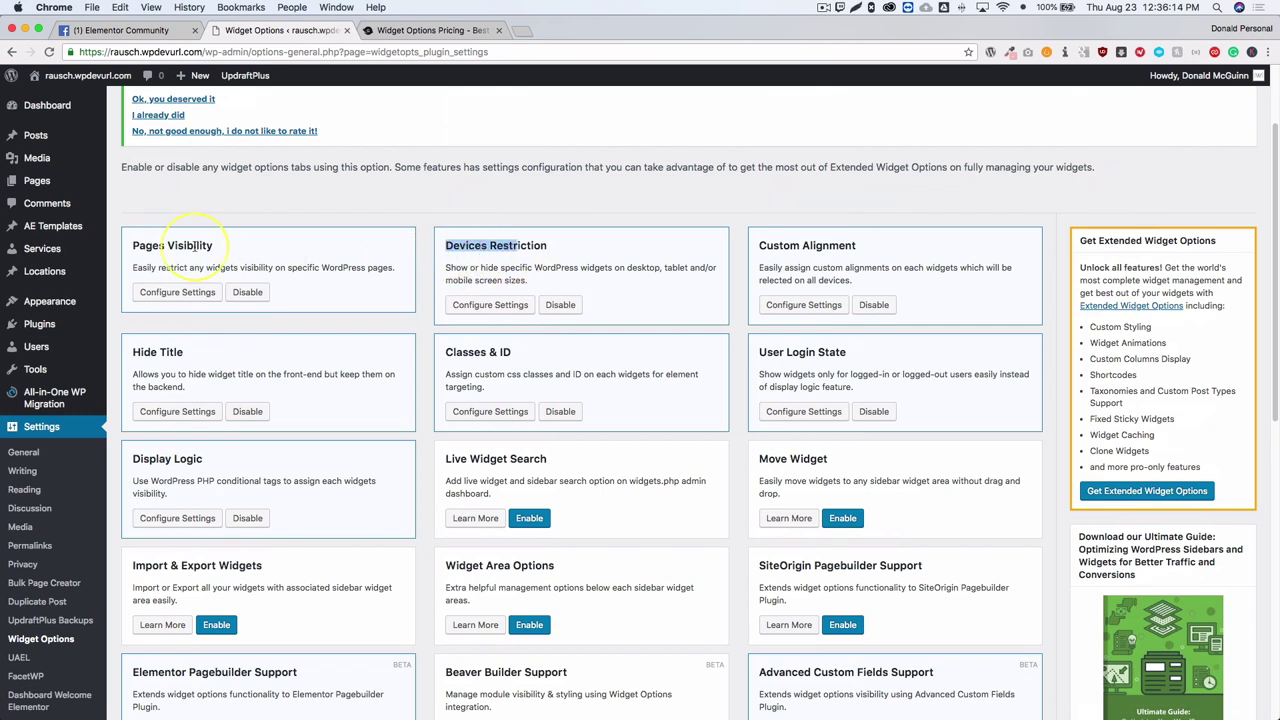
{"action": "left_click_drag", "start_coordinate": [167, 245], "coordinate": [210, 245]}
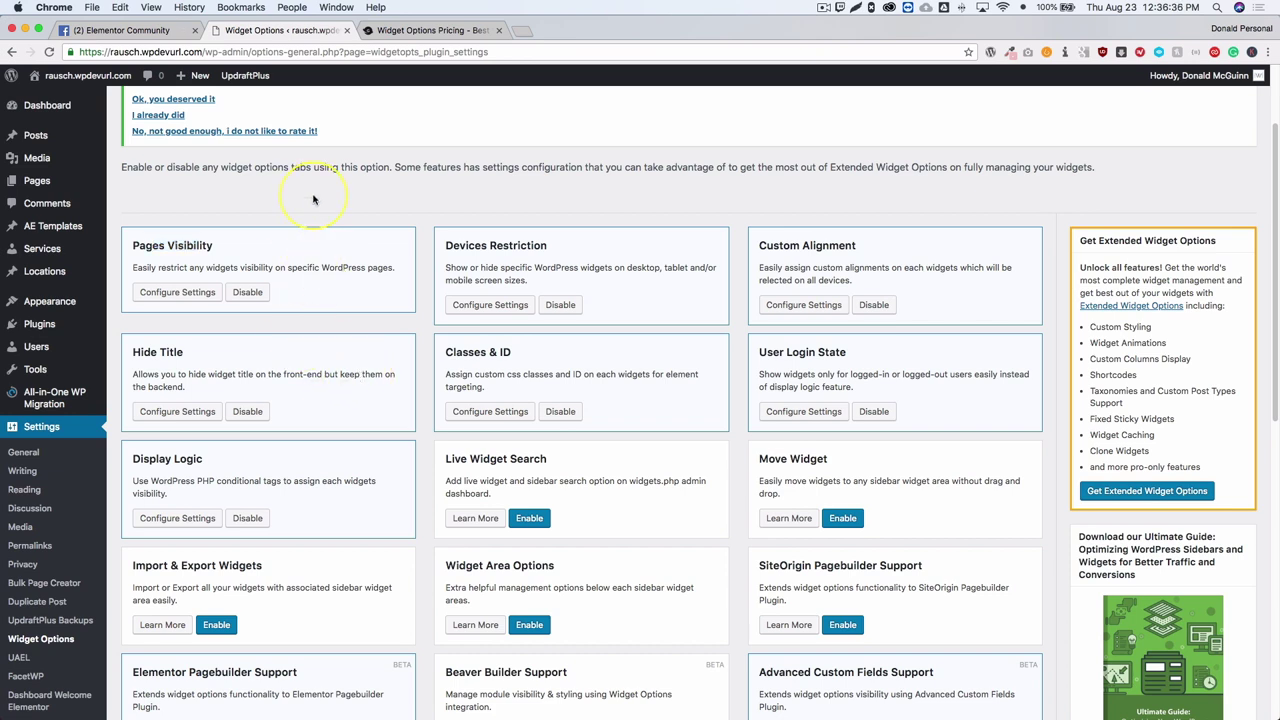
Examine the Elementor, Beaver Builder and SiteOrigin page builder support modules
{"action": "scroll", "coordinate": [331, 347], "scroll_direction": "down", "scroll_amount": 5}
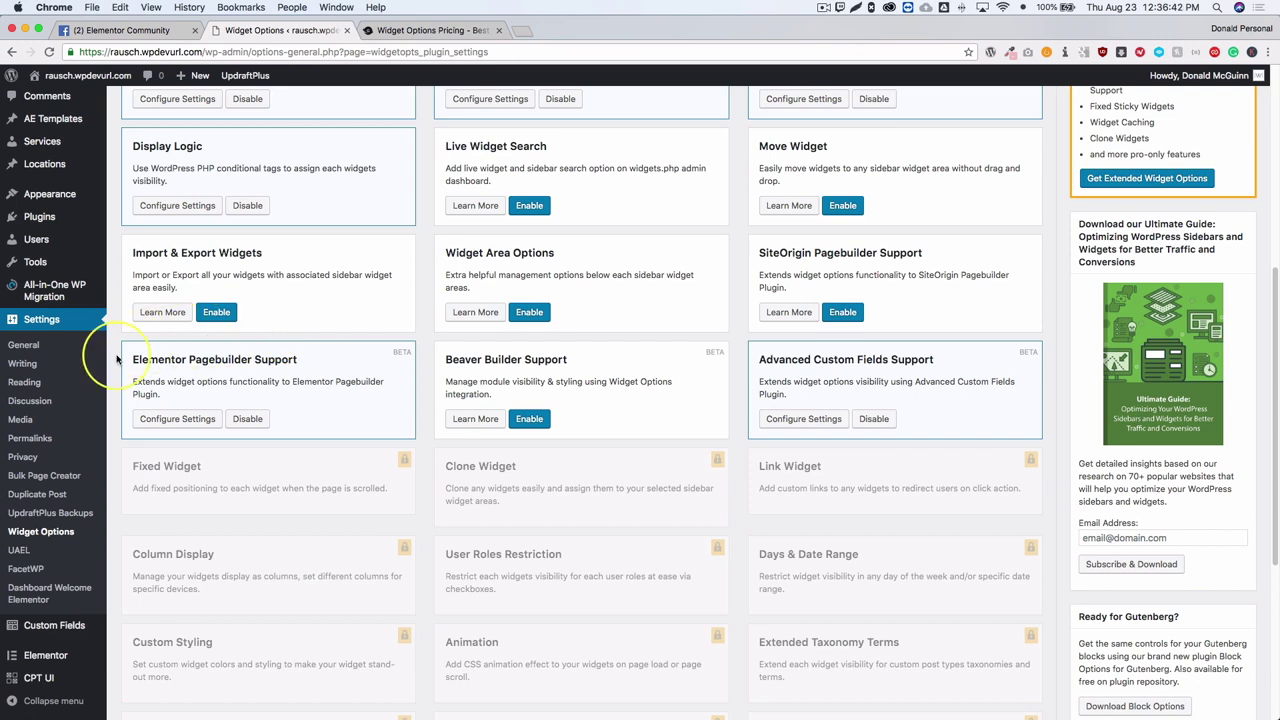
{"action": "left_click_drag", "start_coordinate": [134, 361], "coordinate": [293, 356]}
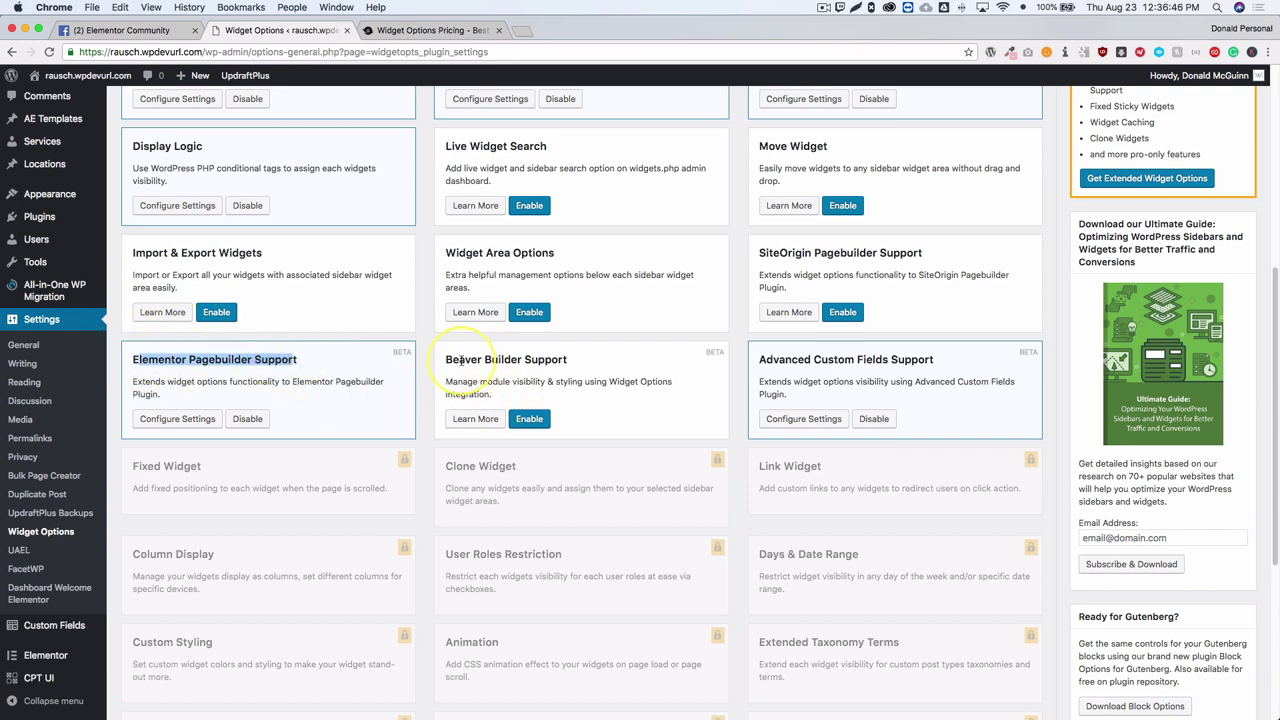
{"action": "left_click_drag", "start_coordinate": [459, 360], "coordinate": [511, 360]}
{"action": "left_click_drag", "start_coordinate": [787, 253], "coordinate": [841, 254]}
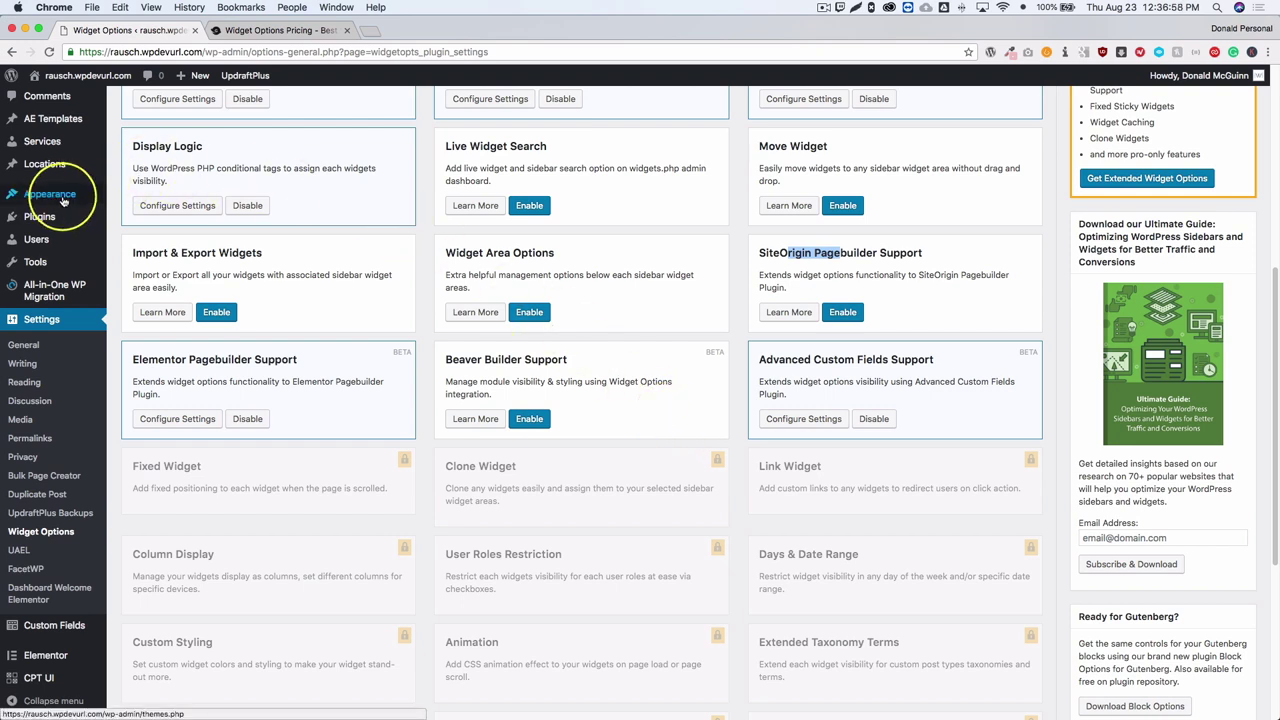
Open the site's Widgets page, expand the Main Sidebar's Search widget and inspect its Hide/Show choices for WordPress pages
{"action": "mouse_move", "coordinate": [60, 194]}
{"action": "left_click", "coordinate": [133, 234]}
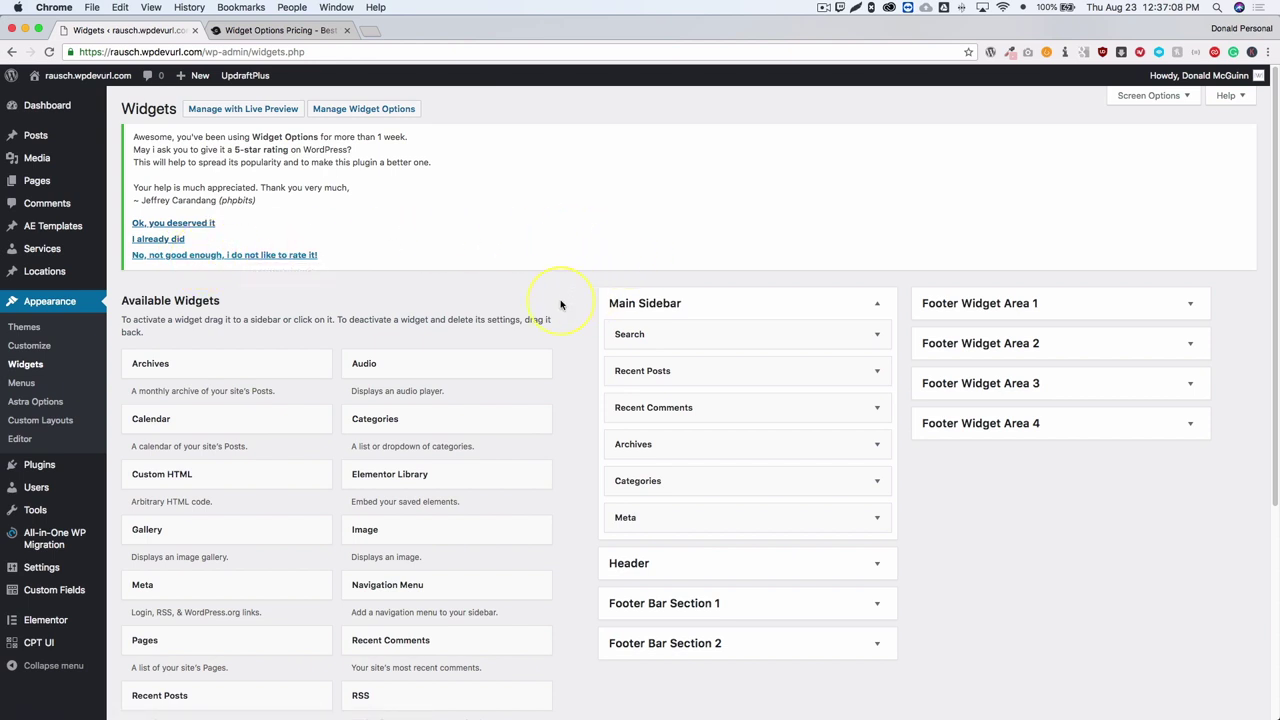
{"action": "scroll", "coordinate": [567, 315], "scroll_direction": "down", "scroll_amount": 2}
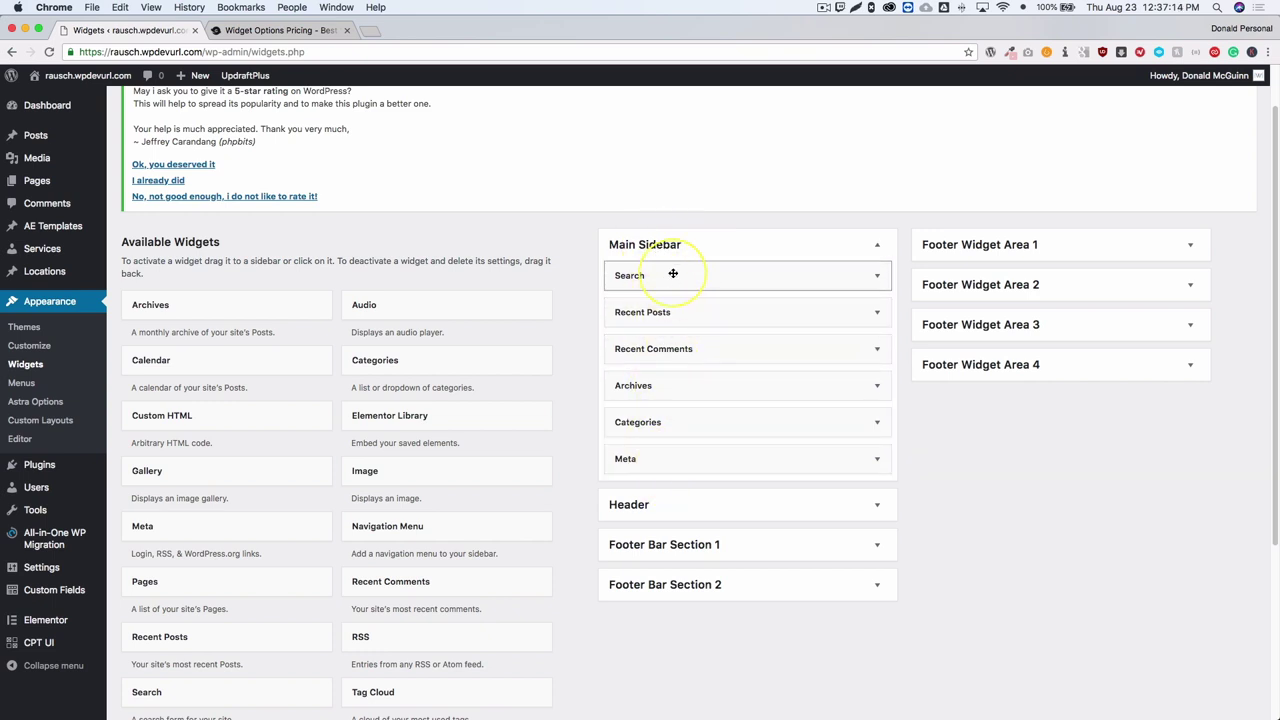
{"action": "left_click", "coordinate": [620, 275]}
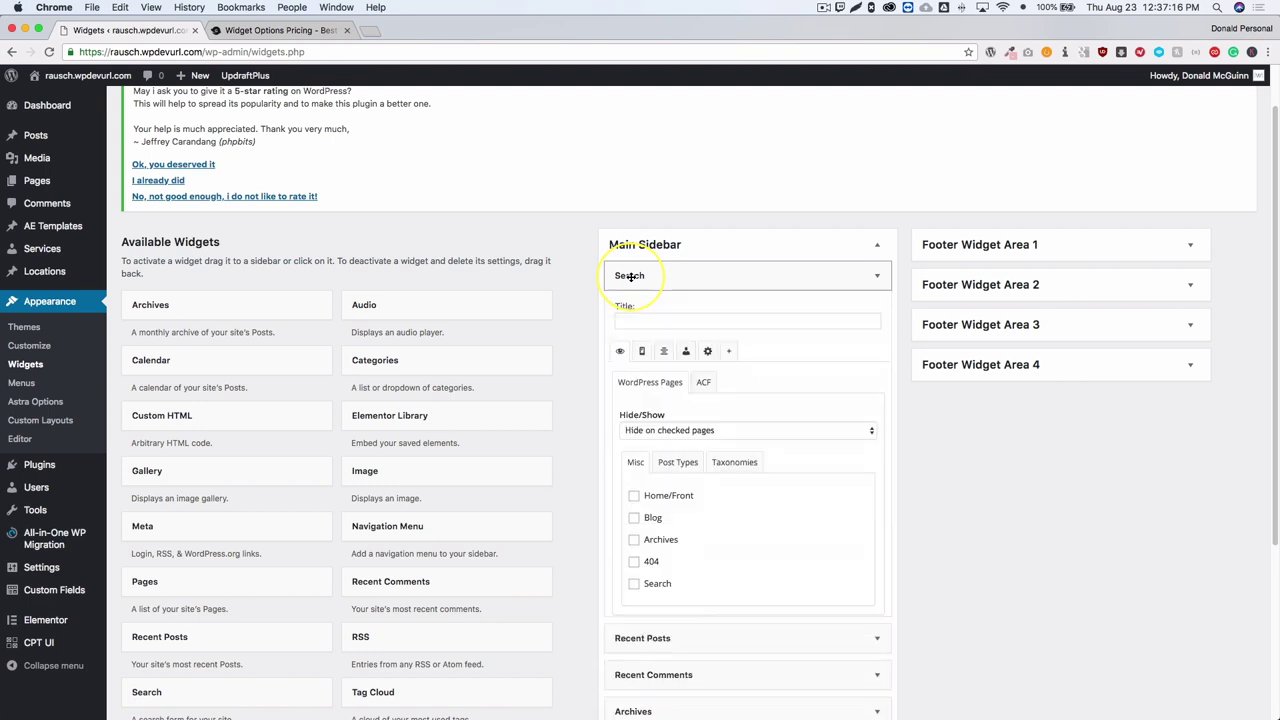
{"action": "scroll", "coordinate": [600, 278], "scroll_direction": "down", "scroll_amount": 2}
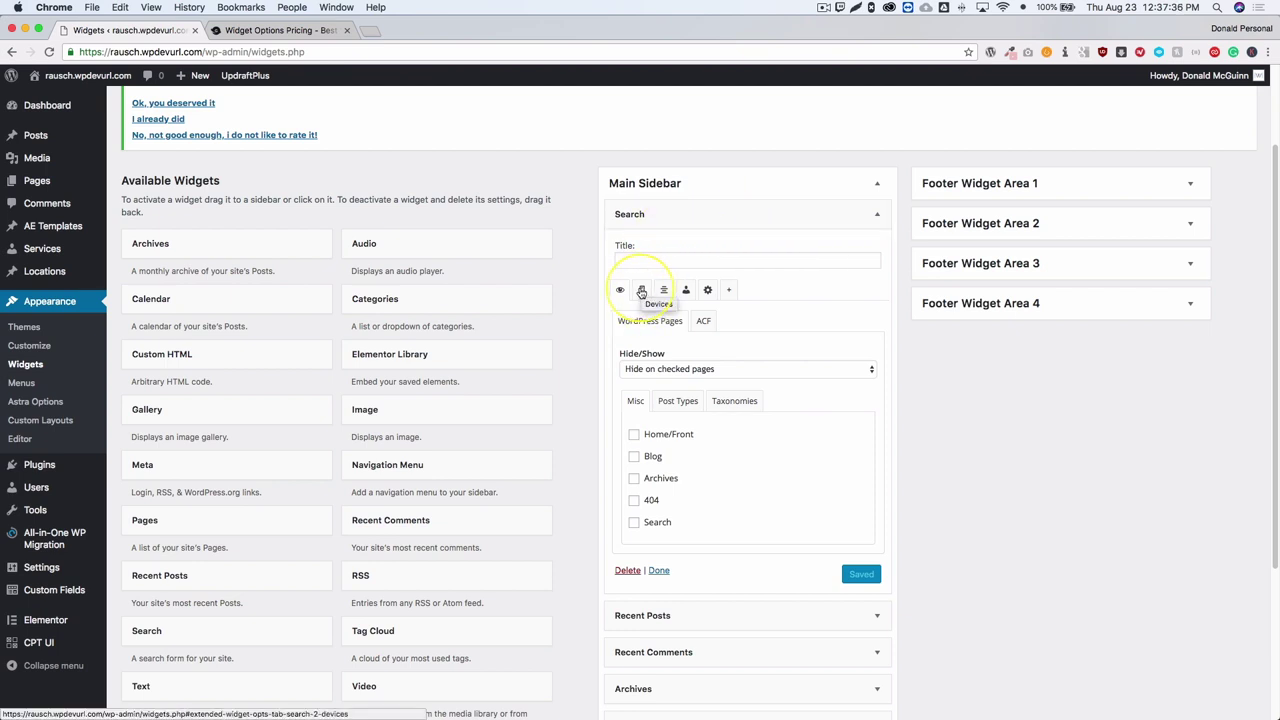
{"action": "scroll", "coordinate": [645, 480], "scroll_direction": "down", "scroll_amount": 1}
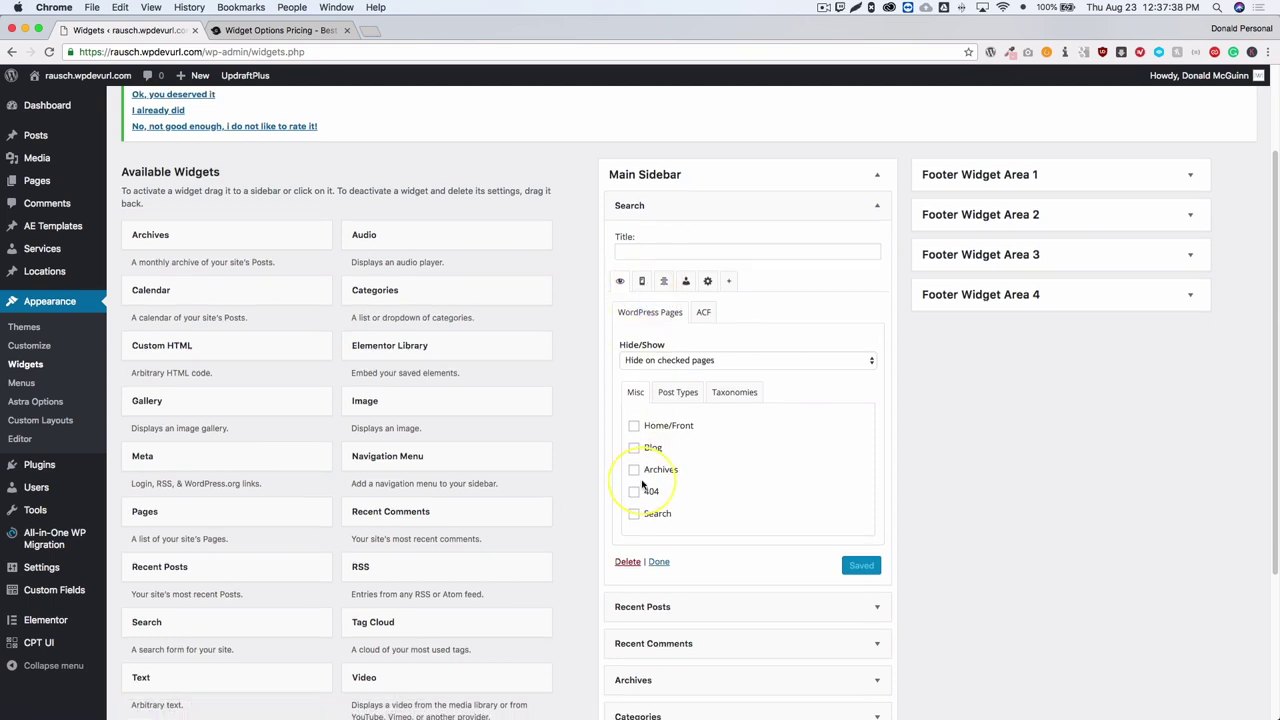
{"action": "left_click", "coordinate": [652, 362]}
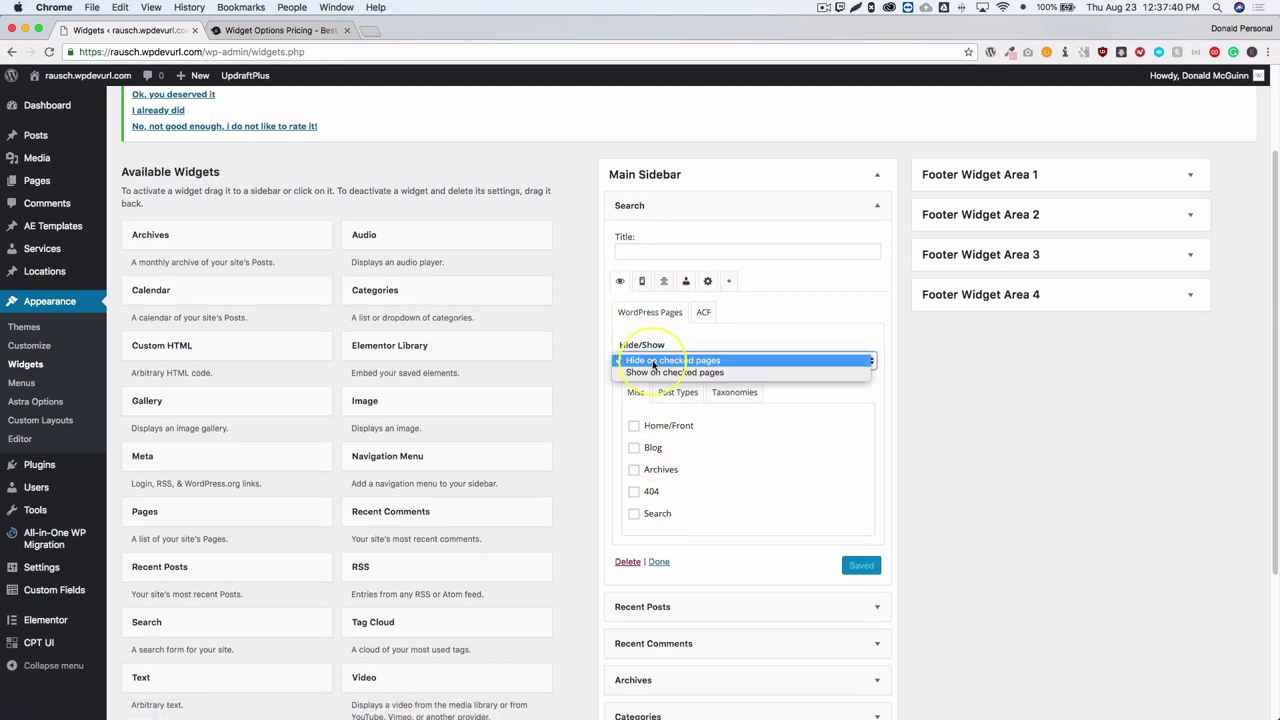
{"action": "left_click", "coordinate": [652, 343]}
Show the Search widget's device visibility settings and check the Hide/Show choices, keeping "Hide on checked devices"
{"action": "left_click", "coordinate": [642, 281]}
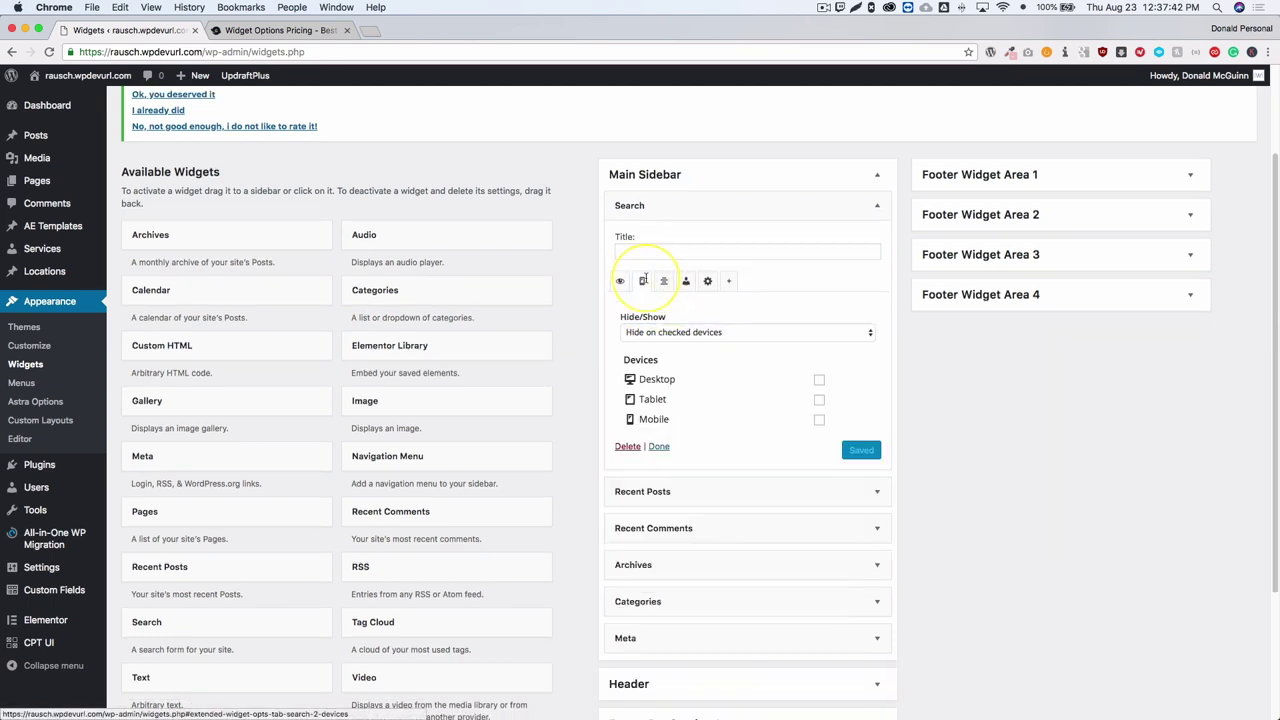
{"action": "left_click", "coordinate": [652, 332]}
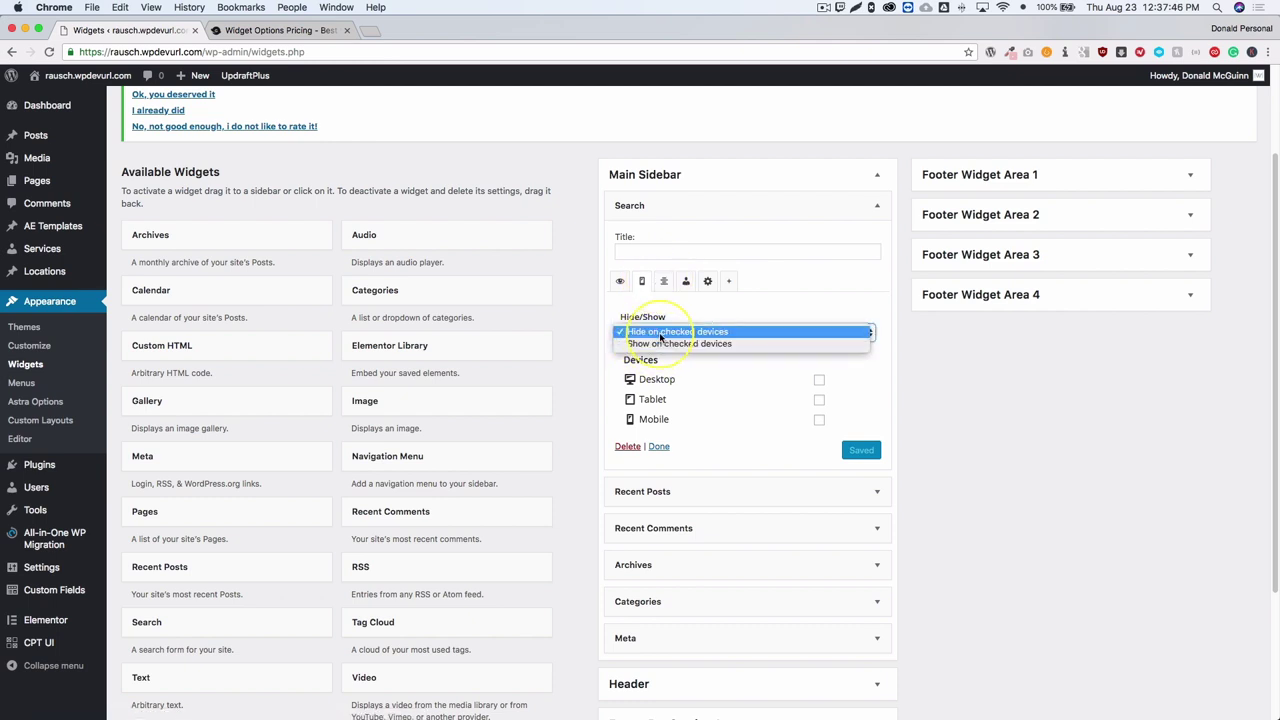
{"action": "left_click", "coordinate": [660, 333]}
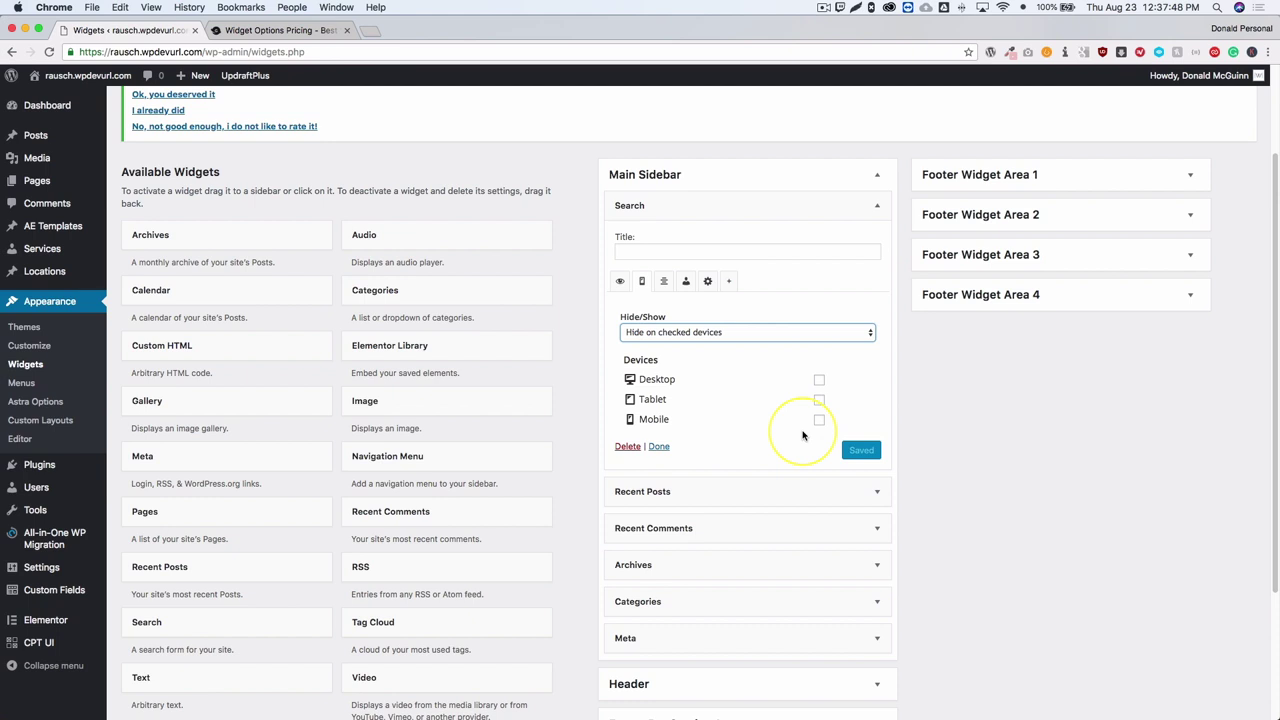
Check Desktop and Tablet in the Search widget's device list and clear the Desktop check again
{"action": "left_click", "coordinate": [819, 380]}
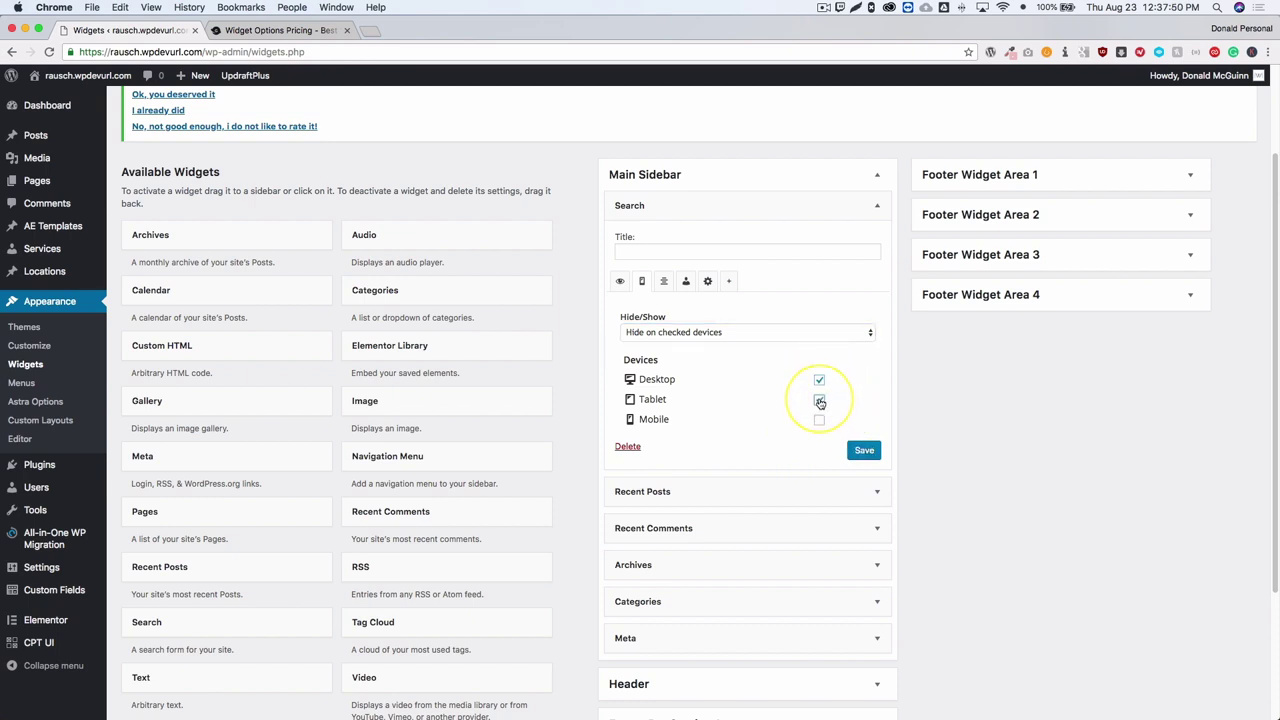
{"action": "left_click", "coordinate": [819, 400]}
{"action": "left_click", "coordinate": [819, 380]}
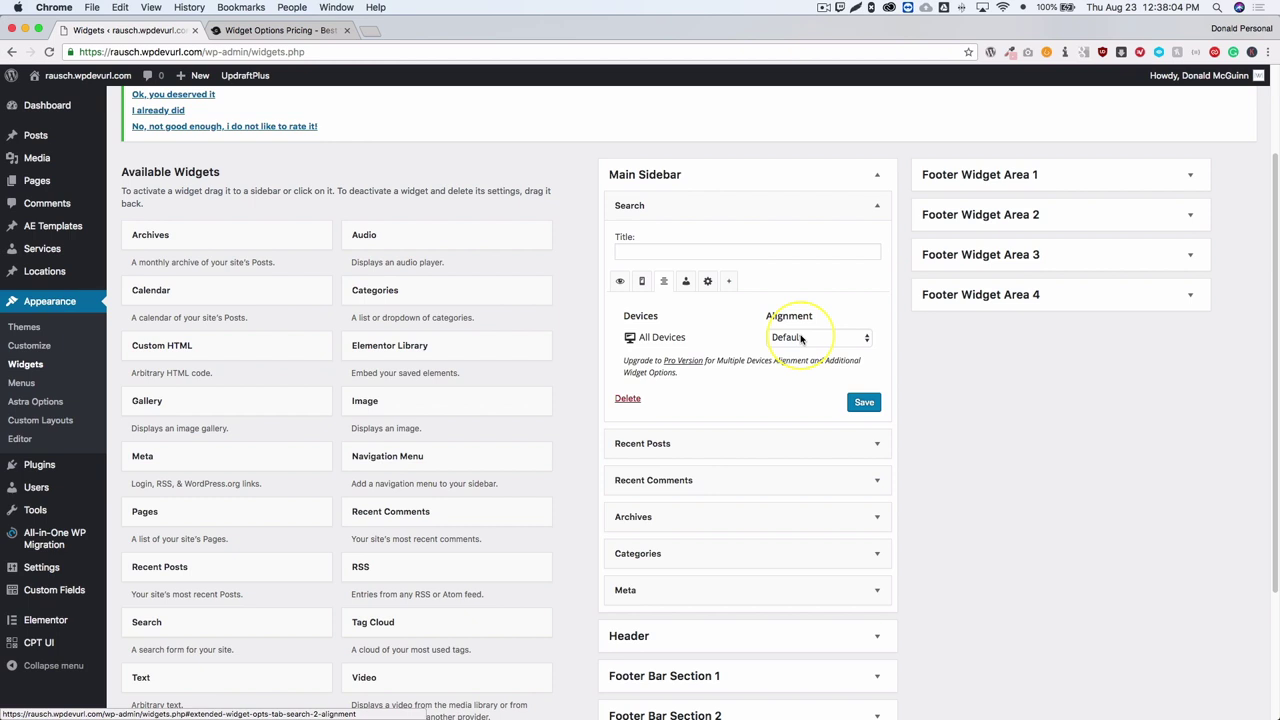
Show the Search widget's alignment settings and check the alignment choices for all devices, keeping Default
{"action": "left_click", "coordinate": [801, 339]}
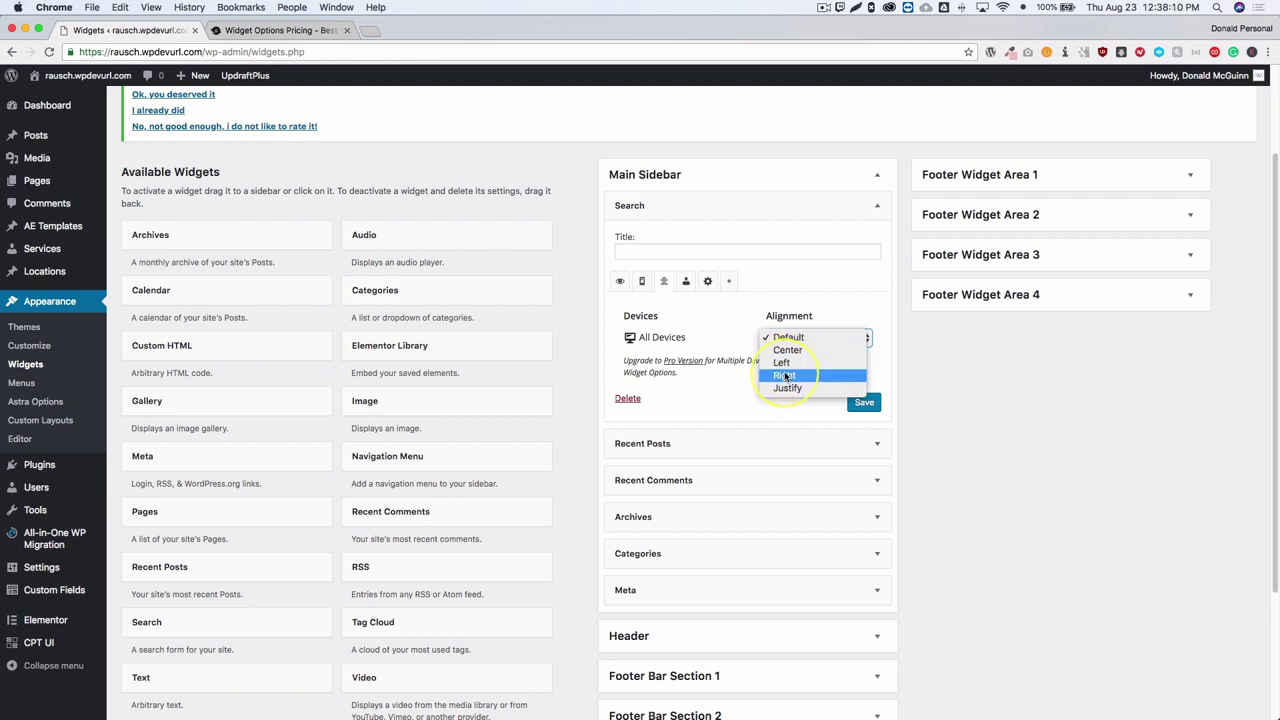
{"action": "left_click", "coordinate": [734, 339]}
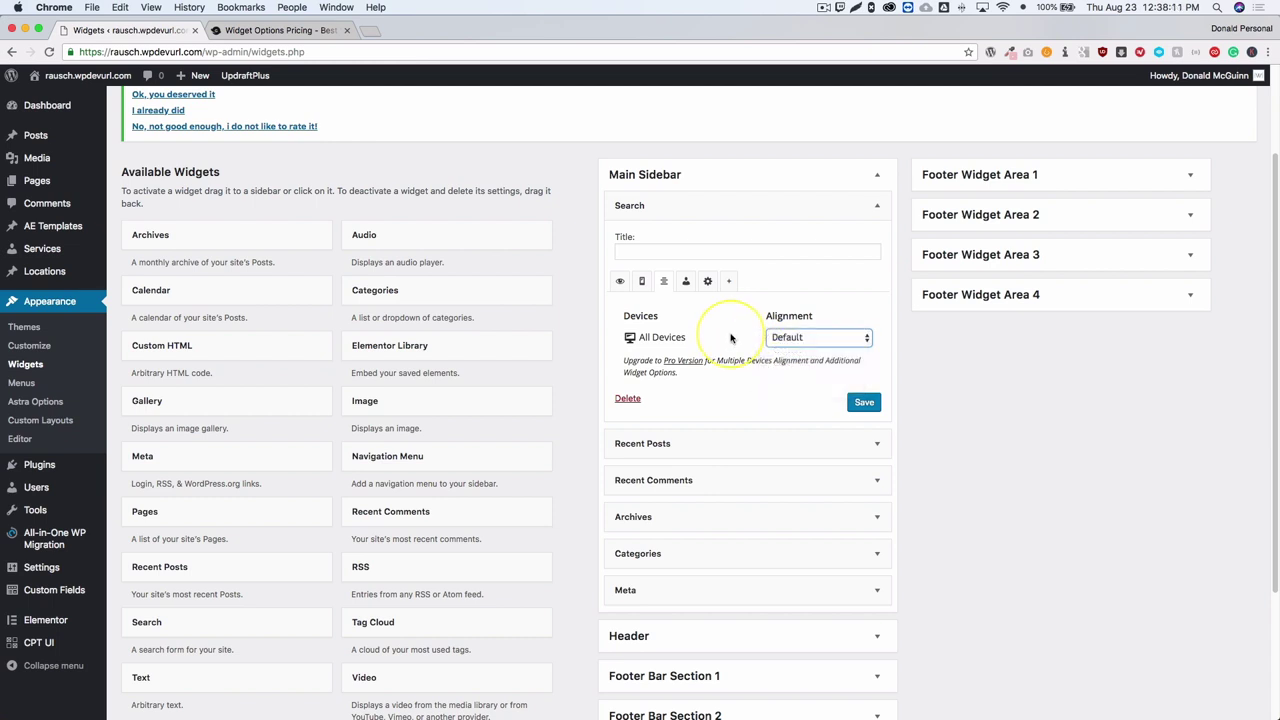
Set the Search widget's User Login State to "Show only for Logged-in Users", trying "Show only for Logged-out Users" along the way
{"action": "left_click", "coordinate": [686, 286]}
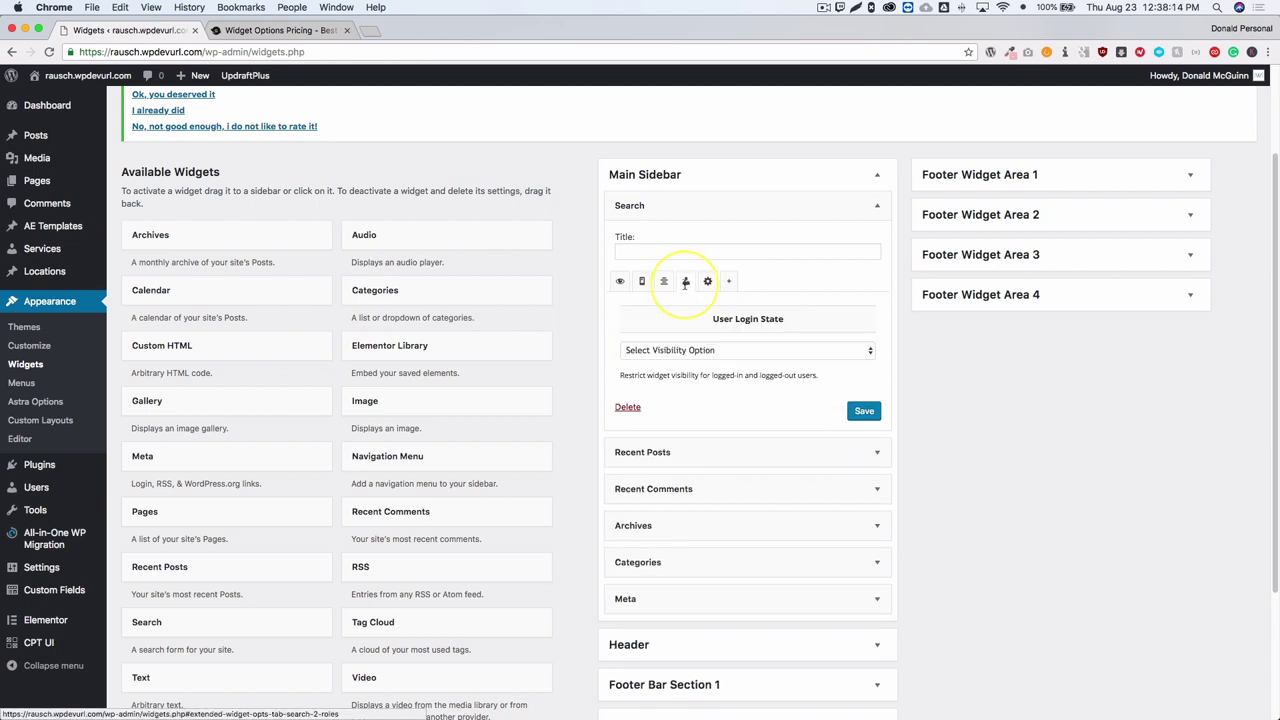
{"action": "left_click", "coordinate": [666, 350]}
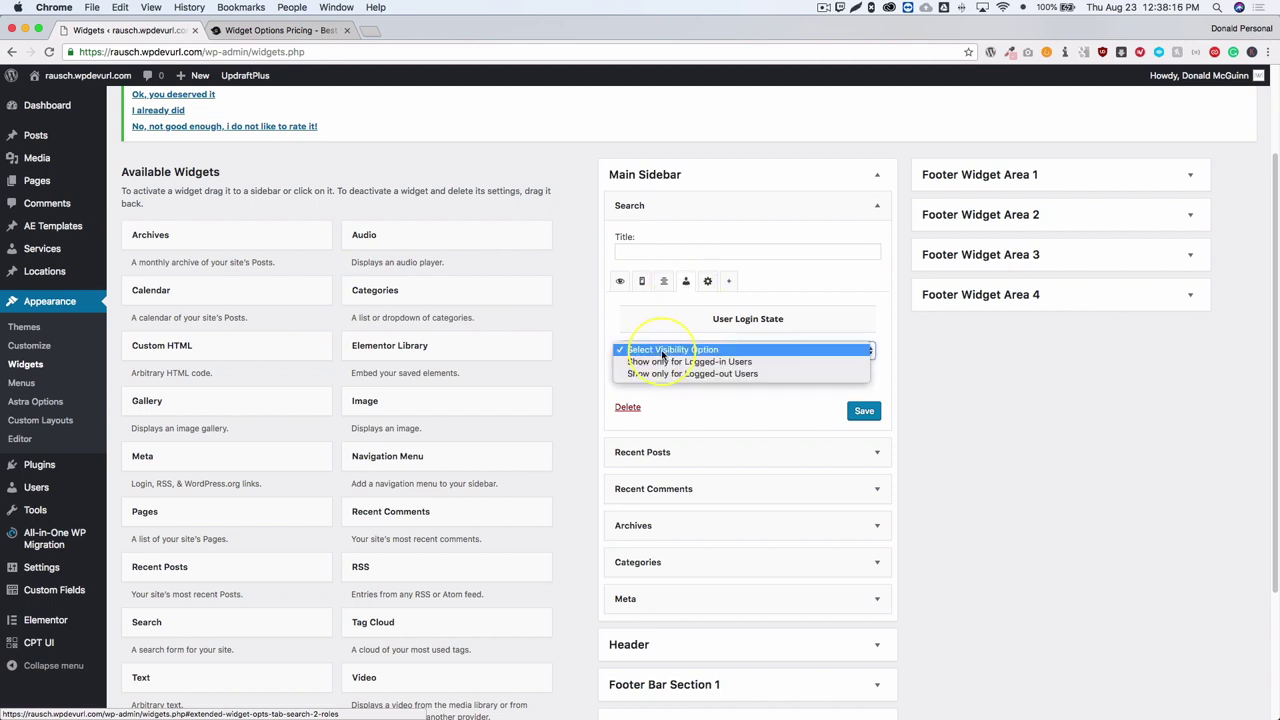
{"action": "left_click", "coordinate": [765, 363]}
{"action": "left_click", "coordinate": [723, 352]}
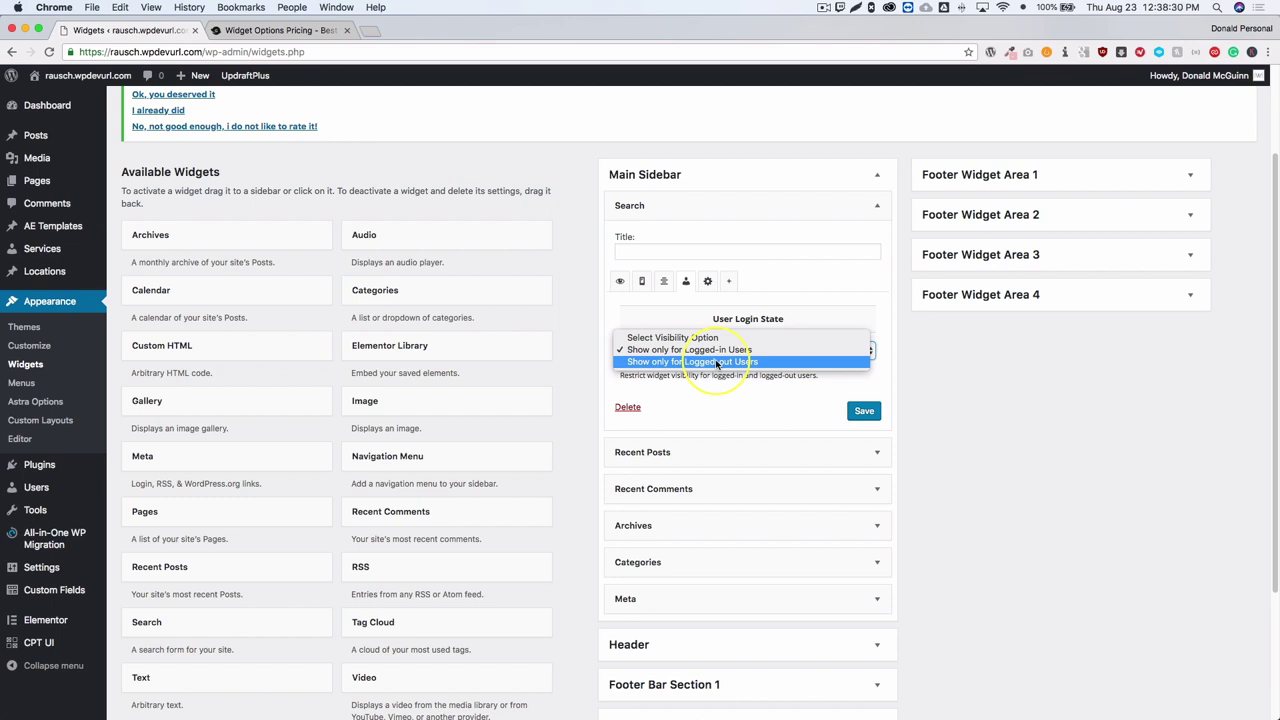
{"action": "left_click", "coordinate": [716, 363]}
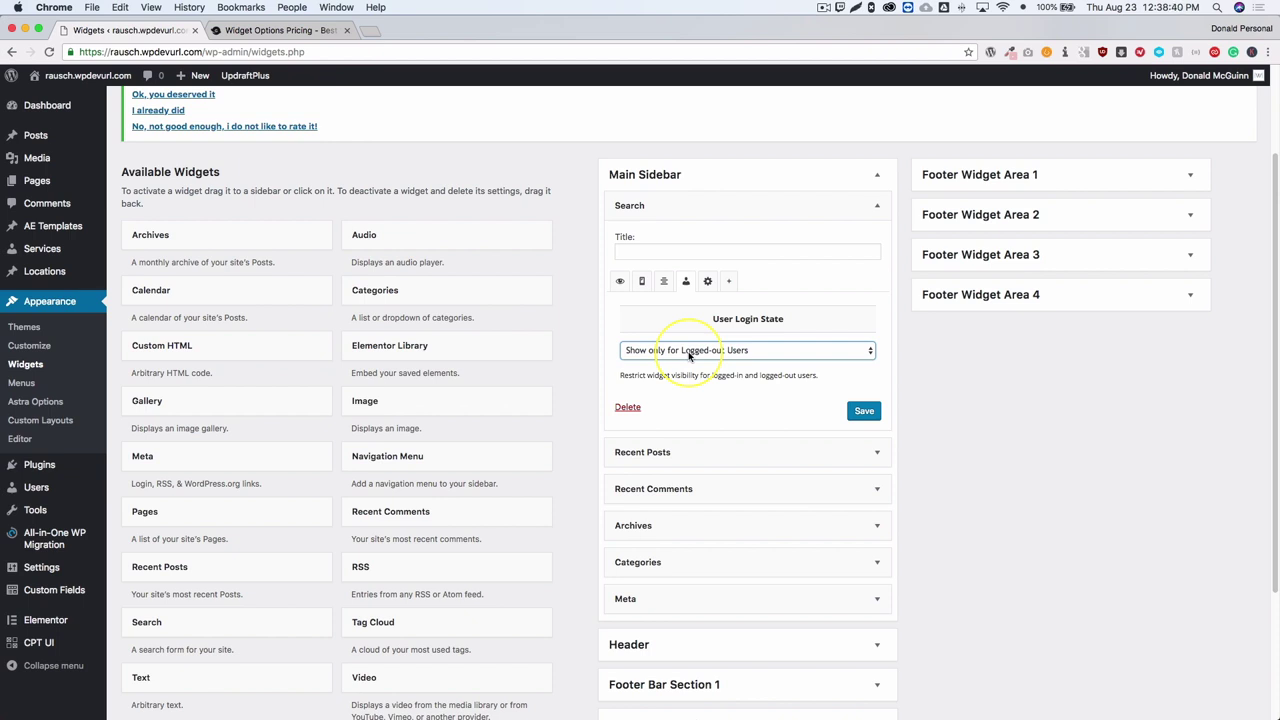
{"action": "left_click", "coordinate": [689, 352]}
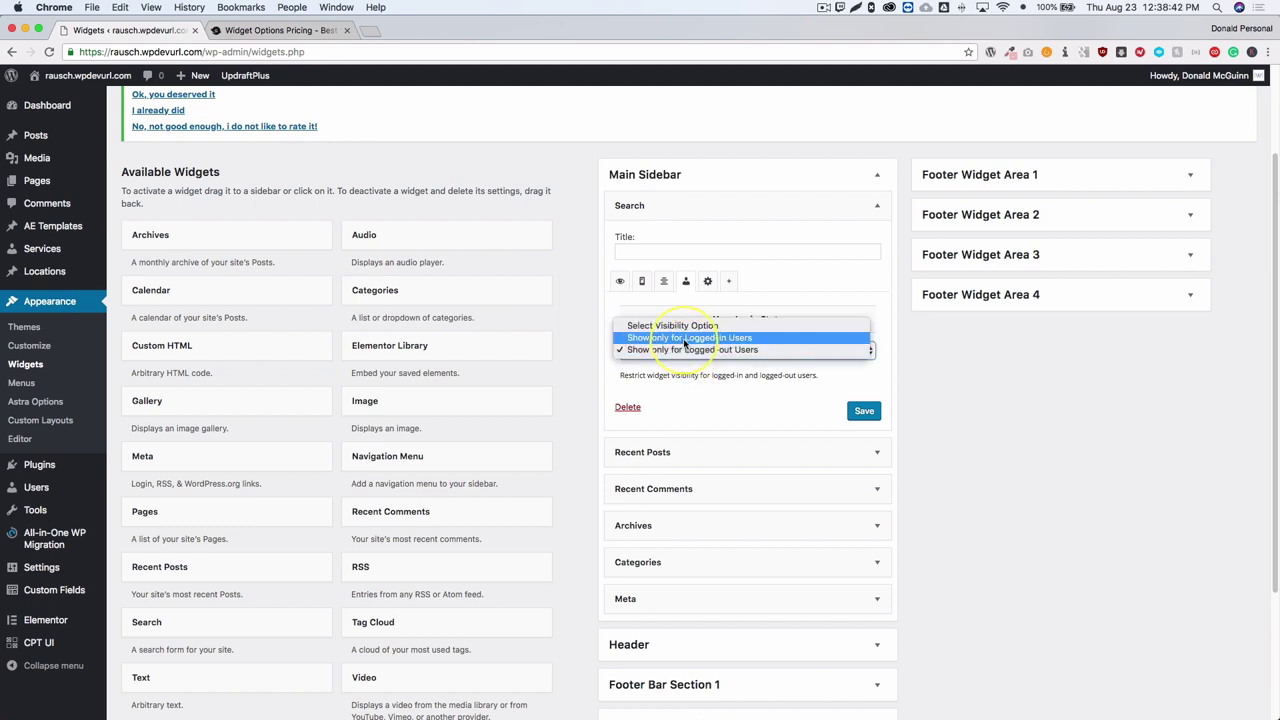
{"action": "left_click", "coordinate": [686, 336]}
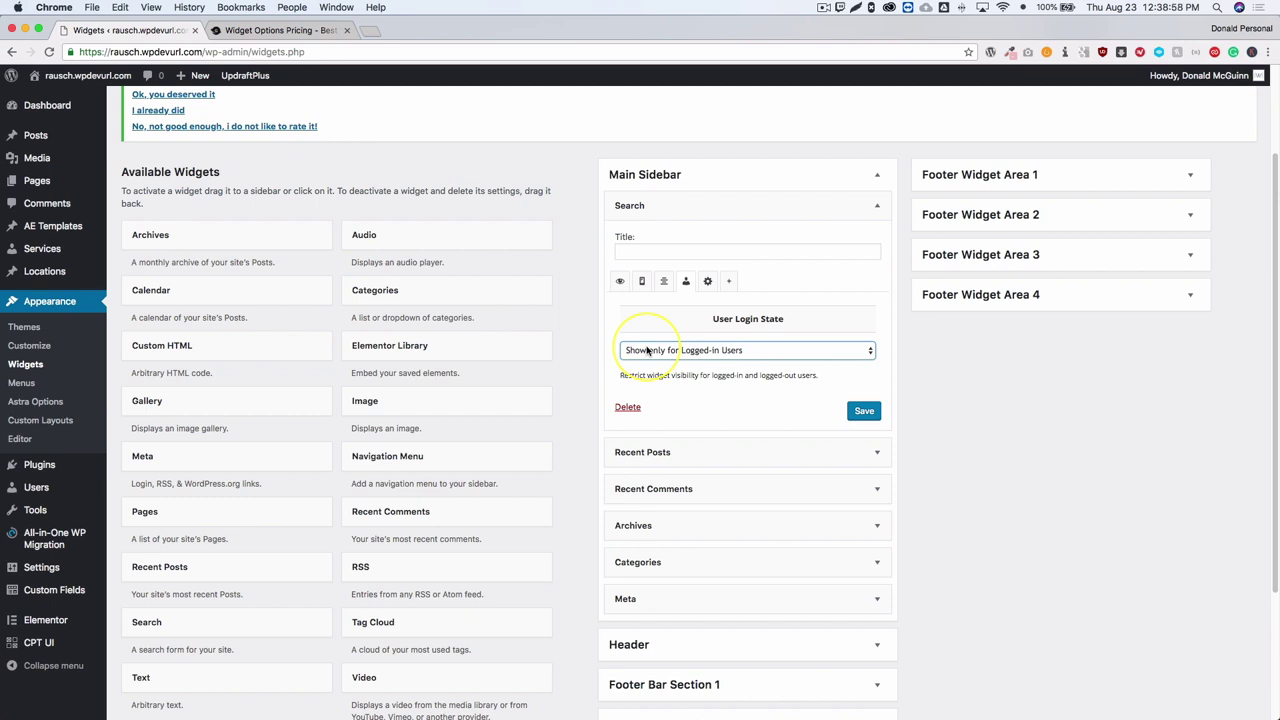
{"action": "left_click", "coordinate": [647, 350]}
{"action": "left_click", "coordinate": [662, 387]}
Inspect the Search widget's additional settings: hiding the title, Class & ID, and the Logic field for conditional tags
{"action": "left_click", "coordinate": [707, 281]}
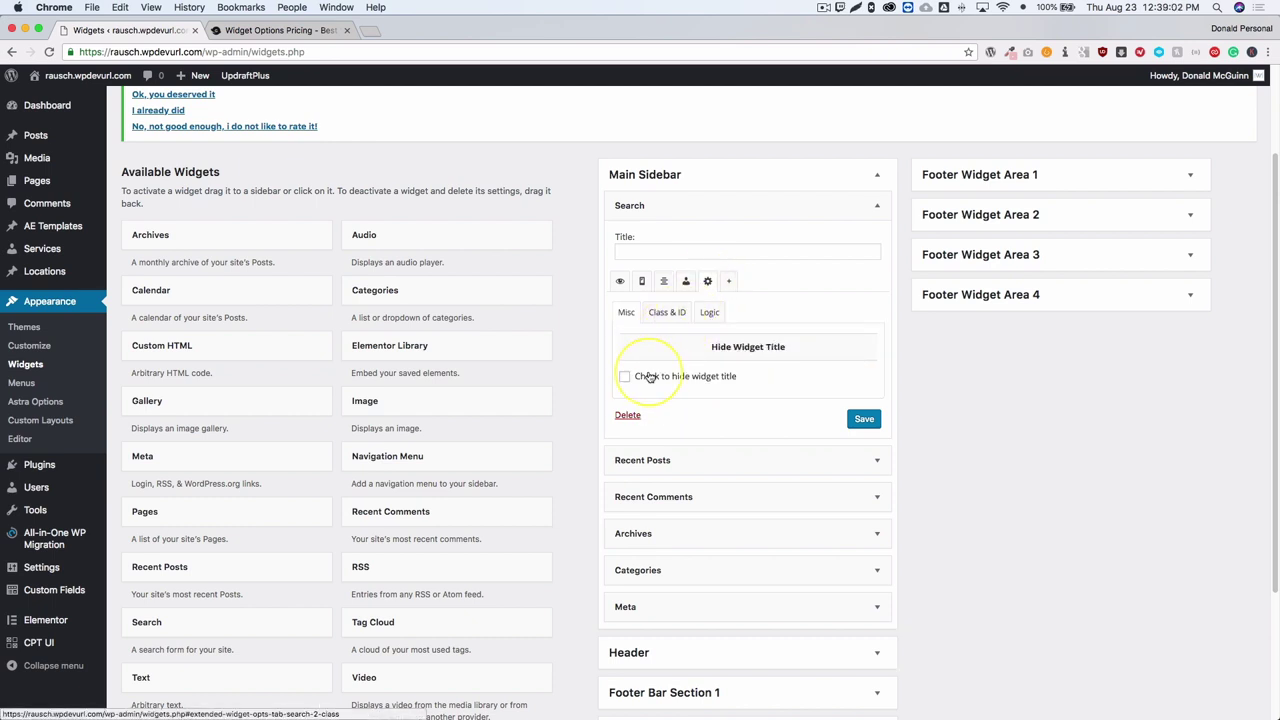
{"action": "left_click", "coordinate": [665, 313]}
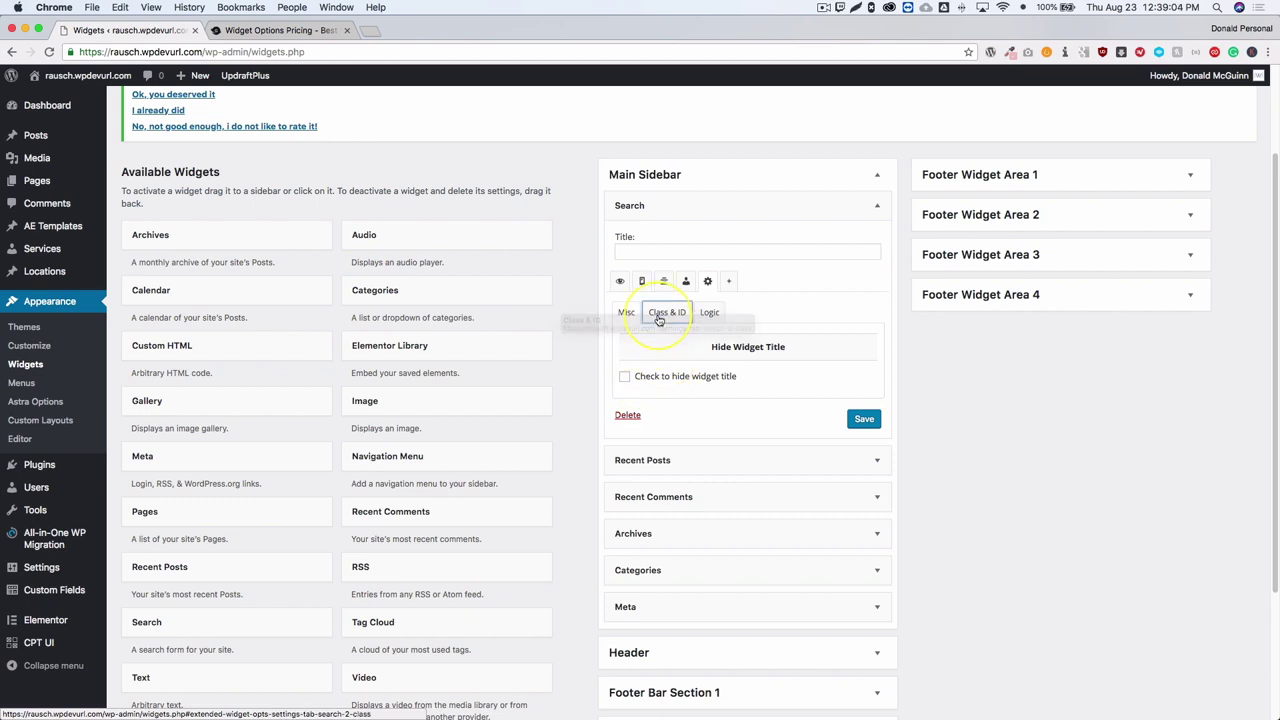
{"action": "left_click", "coordinate": [711, 314]}
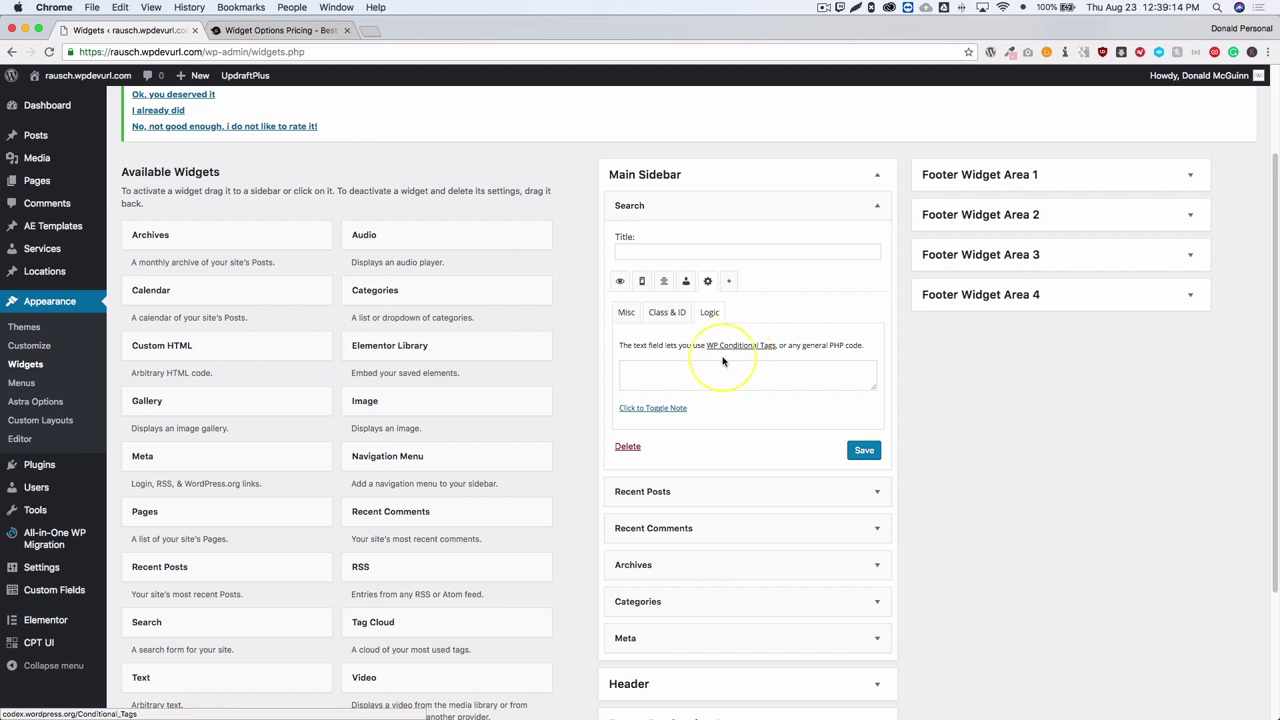
{"action": "left_click", "coordinate": [680, 372]}
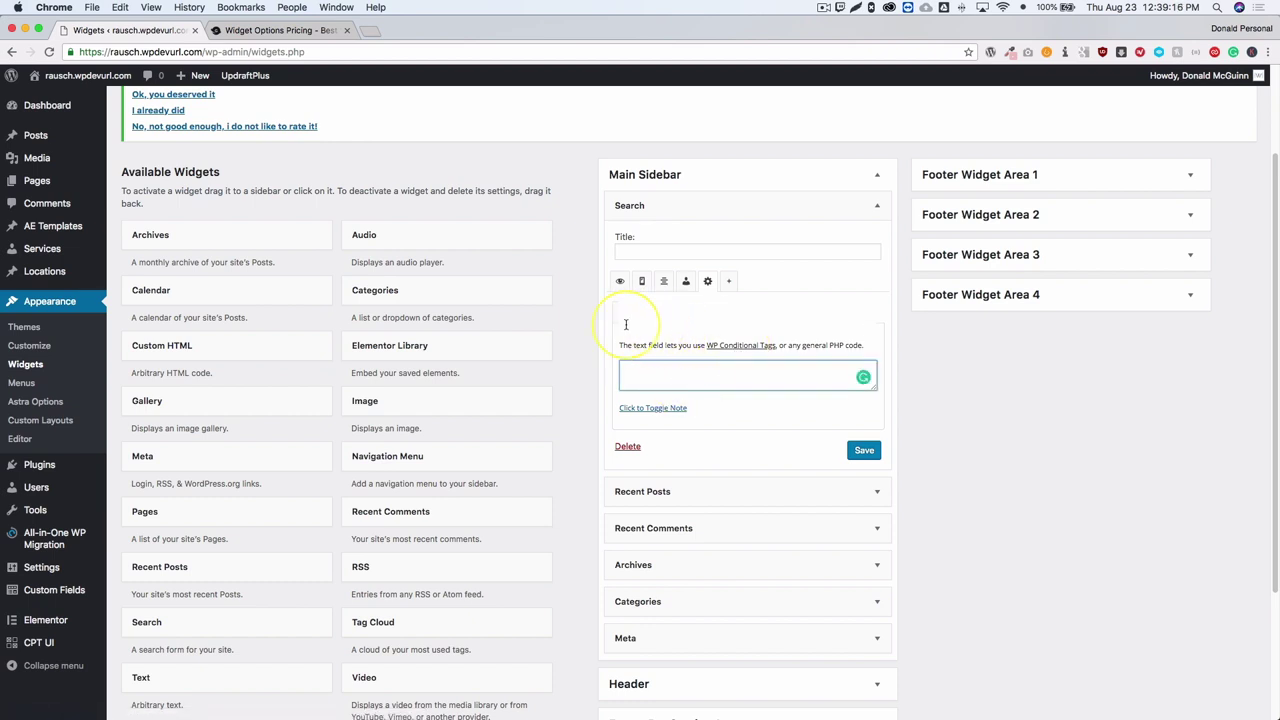
{"action": "left_click", "coordinate": [625, 314]}
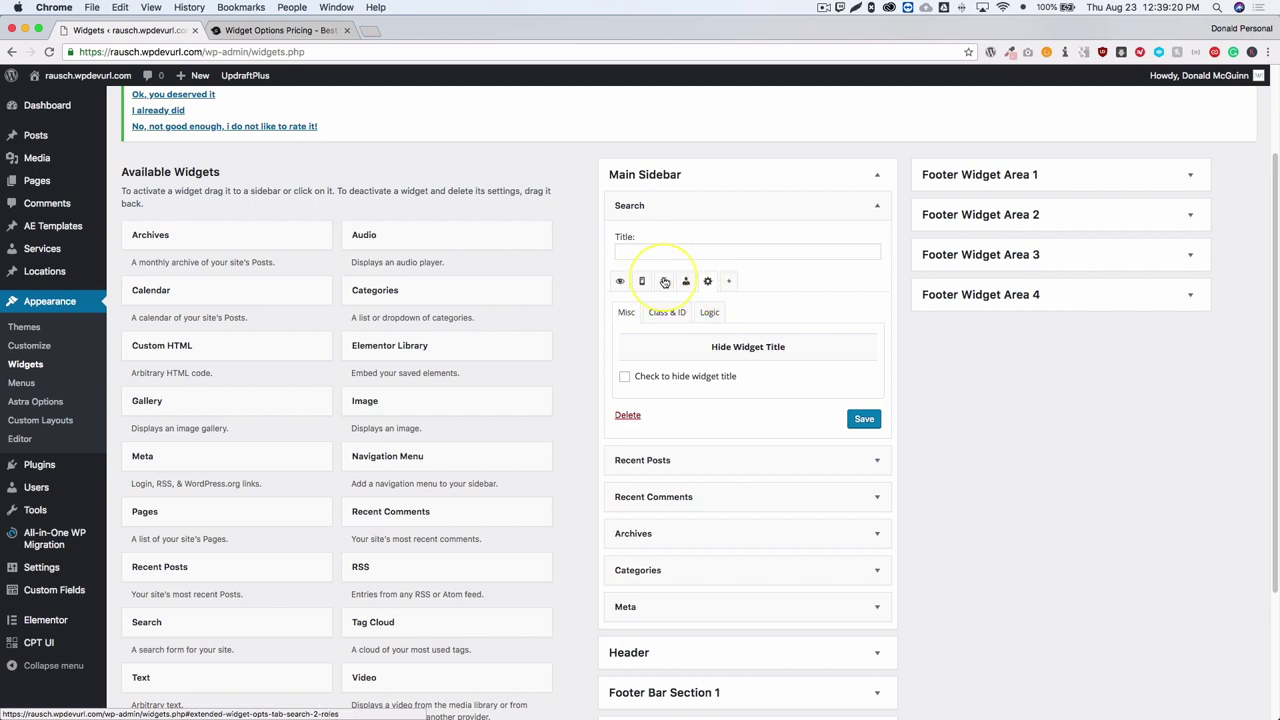
Examine the Search widget's Misc and Post Types page visibility lists and the Hide/Show choices, keeping "Hide on checked pages"
{"action": "left_click", "coordinate": [619, 281]}
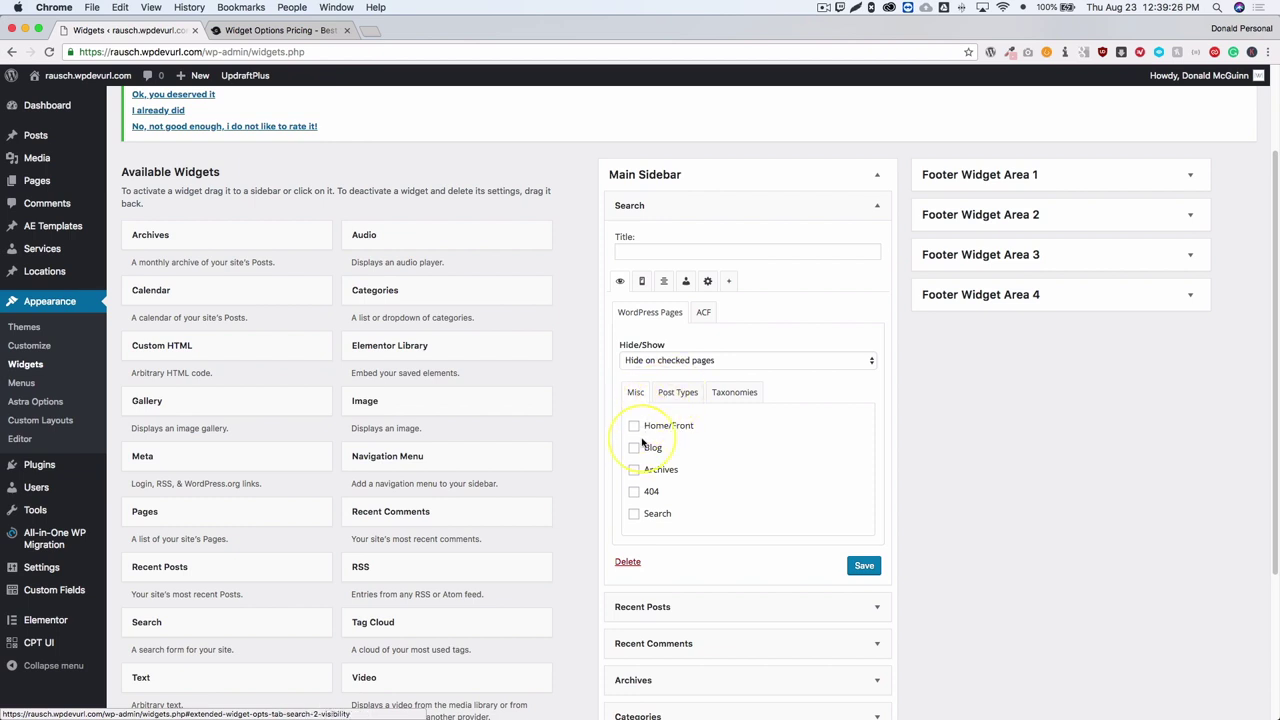
{"action": "scroll", "coordinate": [640, 425], "scroll_direction": "down", "scroll_amount": 1}
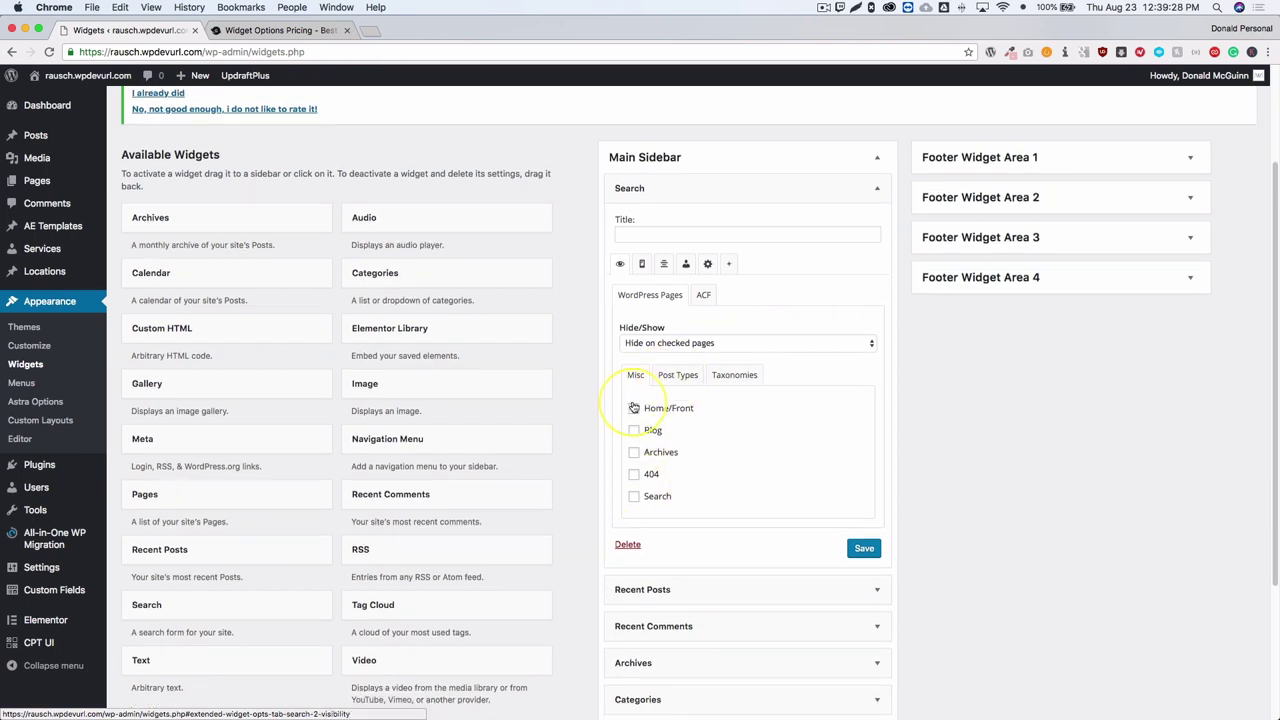
{"action": "left_click", "coordinate": [679, 374]}
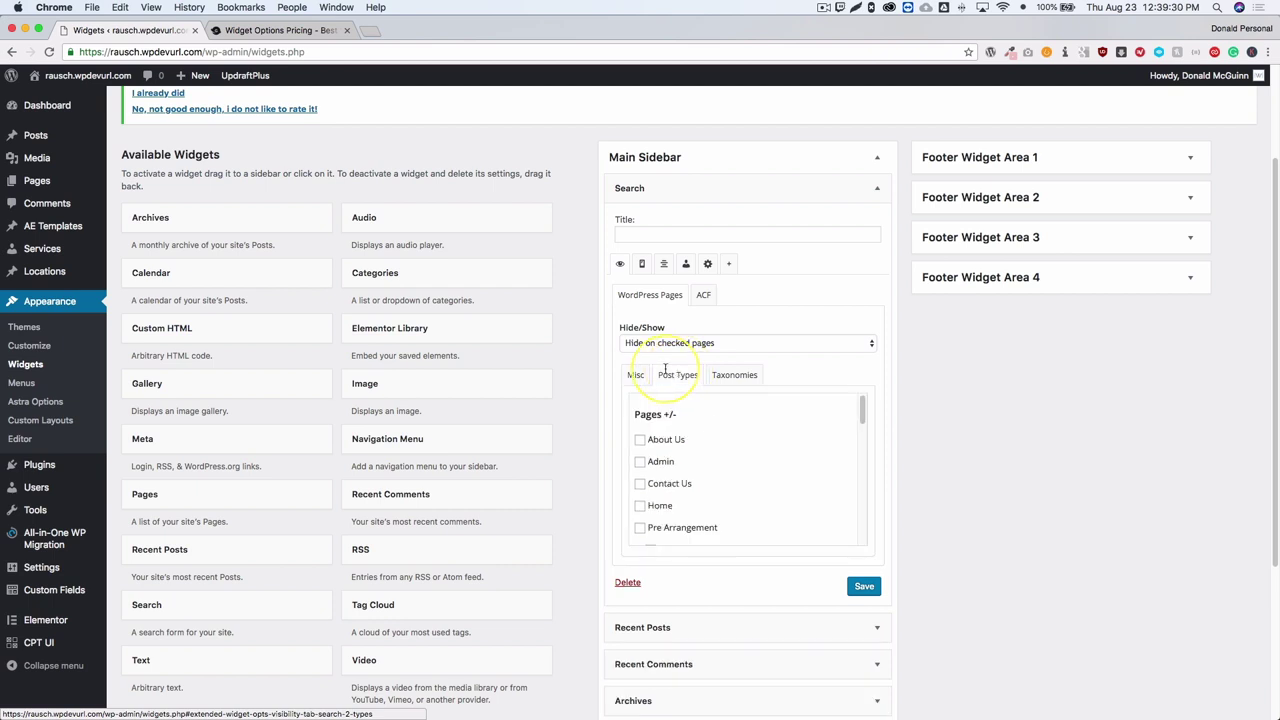
{"action": "scroll", "coordinate": [665, 460], "scroll_direction": "down", "scroll_amount": 10}
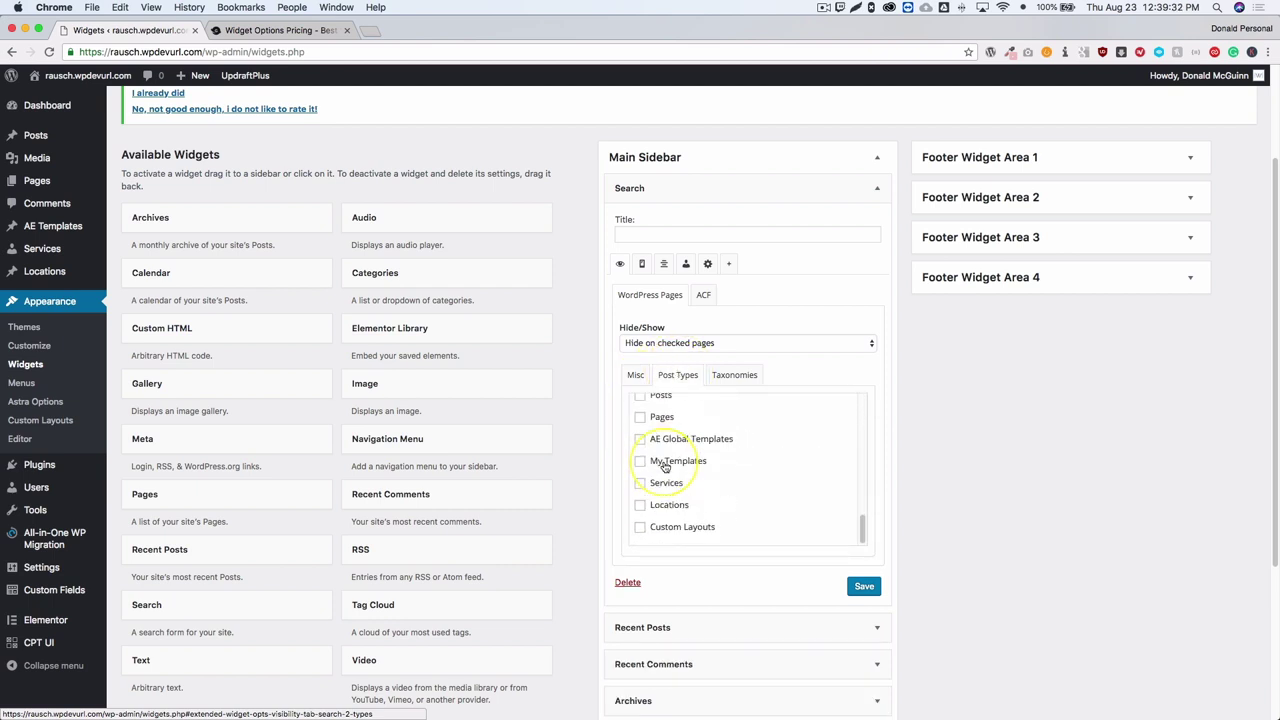
{"action": "scroll", "coordinate": [665, 466], "scroll_direction": "up", "scroll_amount": 5}
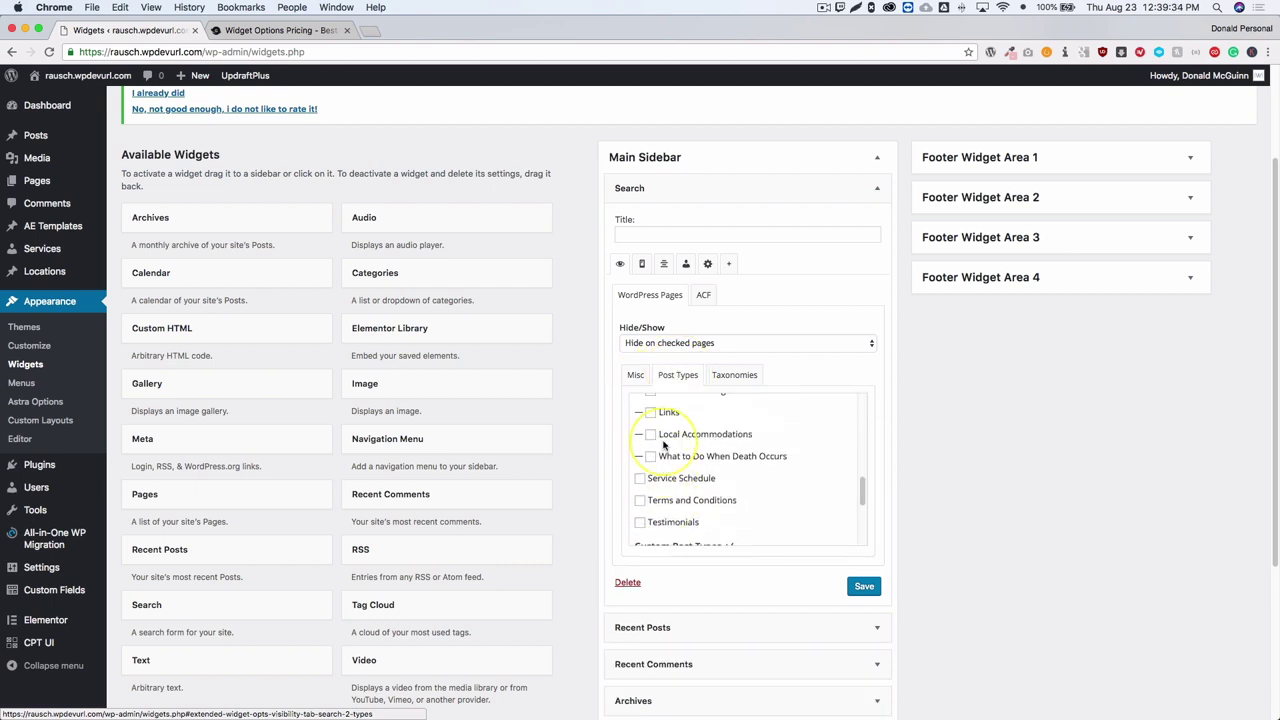
{"action": "scroll", "coordinate": [671, 446], "scroll_direction": "up", "scroll_amount": 3}
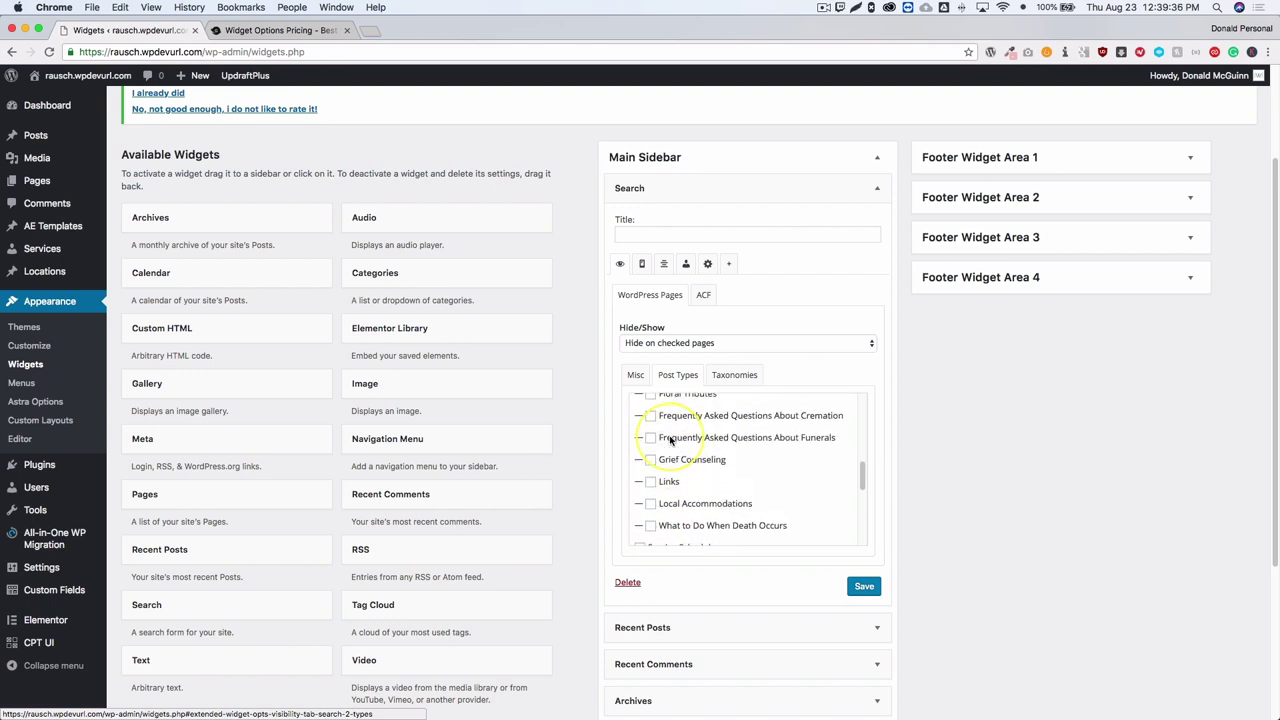
{"action": "scroll", "coordinate": [671, 441], "scroll_direction": "up", "scroll_amount": 5}
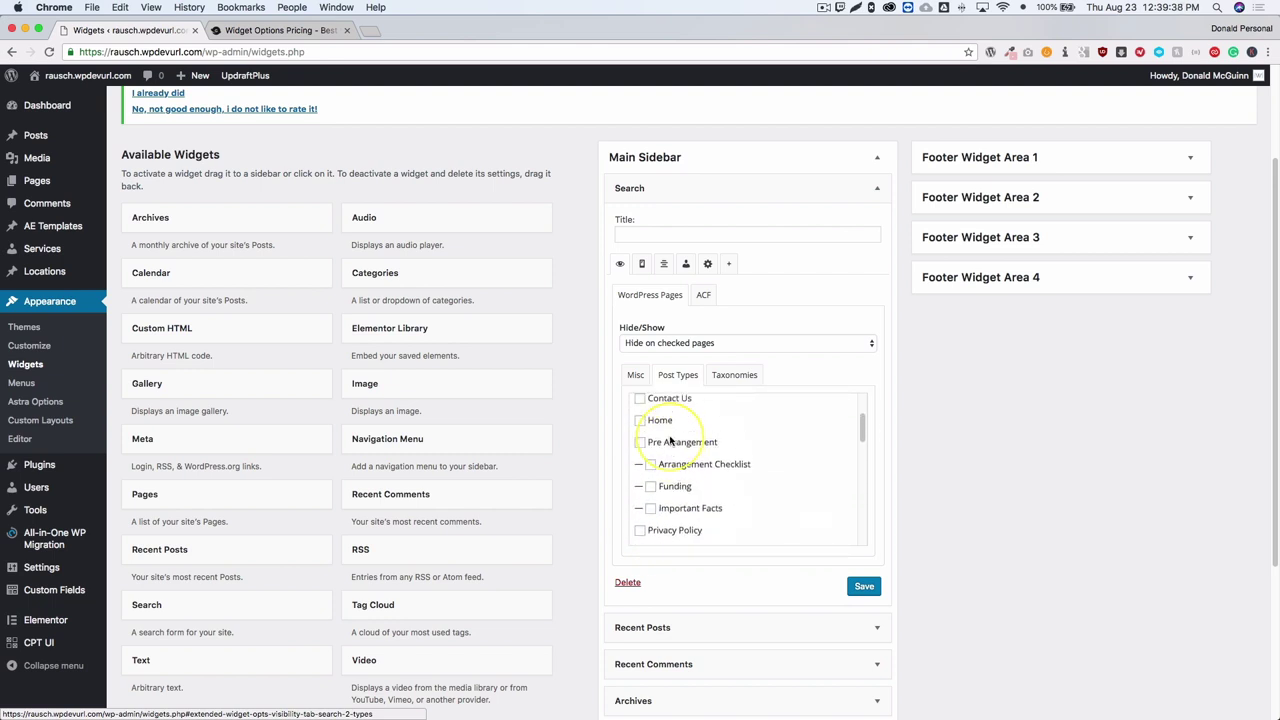
{"action": "scroll", "coordinate": [670, 441], "scroll_direction": "up", "scroll_amount": 2}
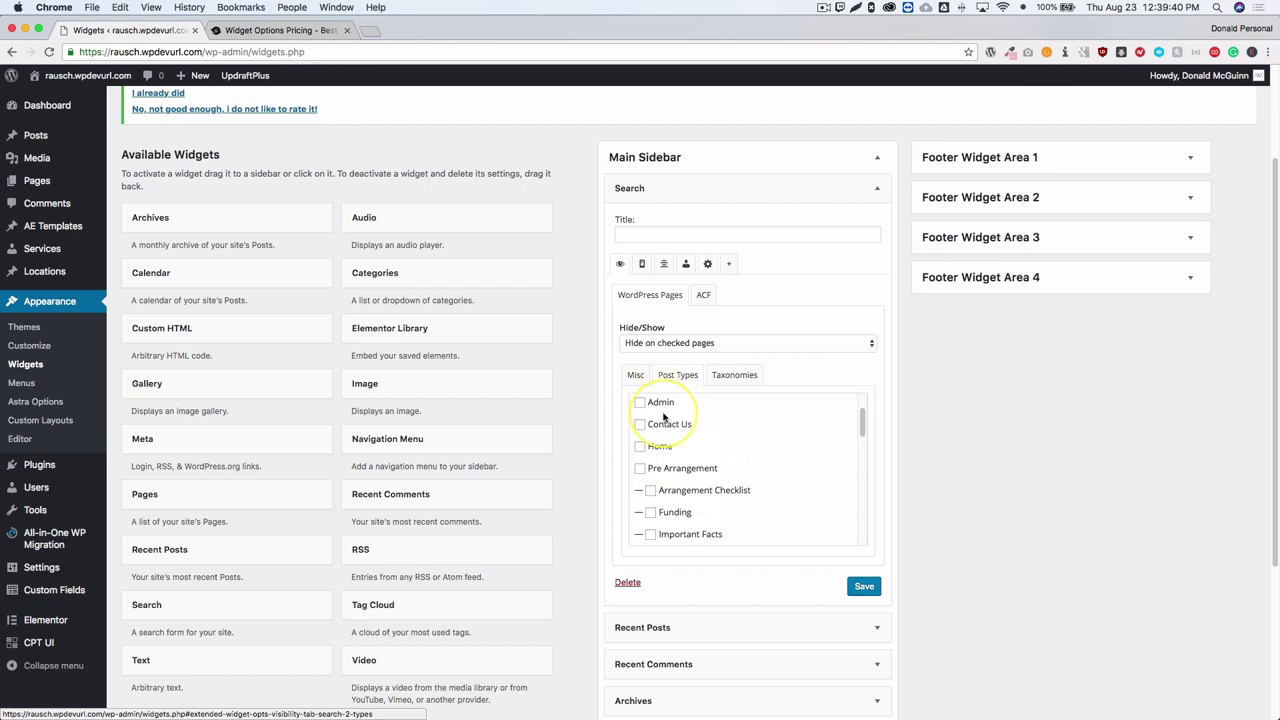
{"action": "left_click", "coordinate": [668, 343]}
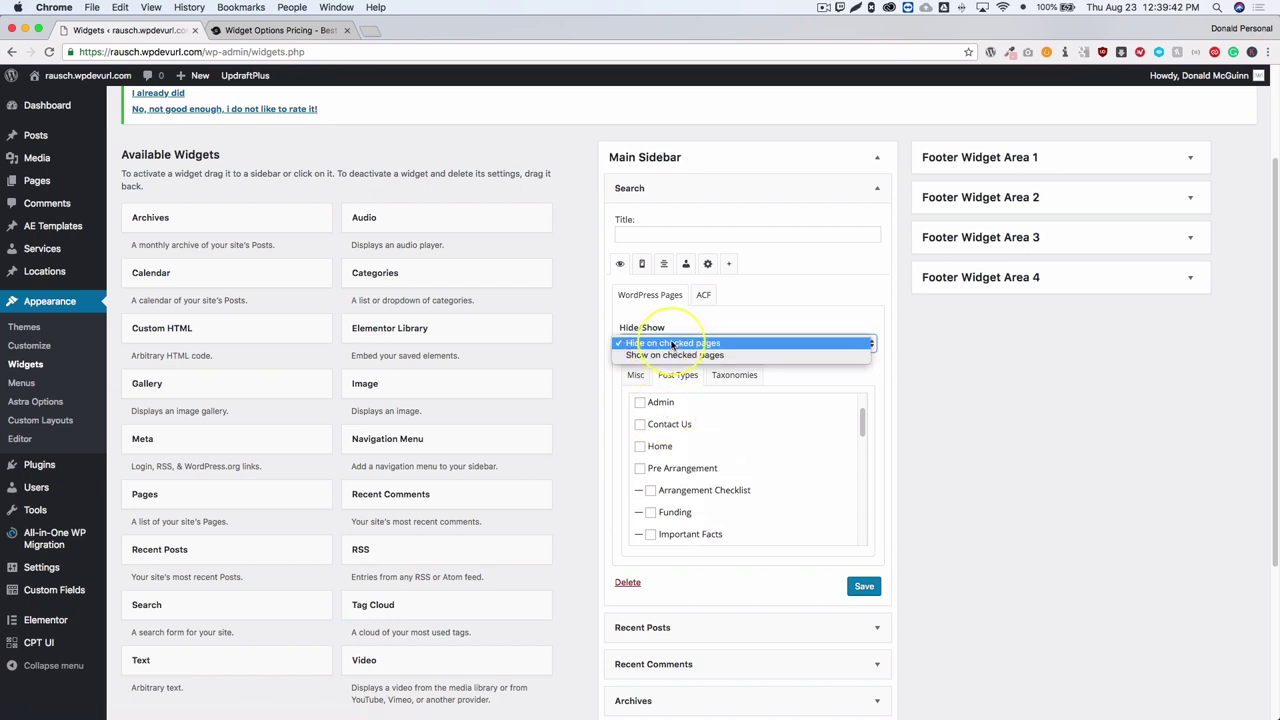
{"action": "left_click", "coordinate": [672, 343]}
Examine the categories and taxonomies available for the Search widget's page visibility
{"action": "left_click", "coordinate": [733, 375]}
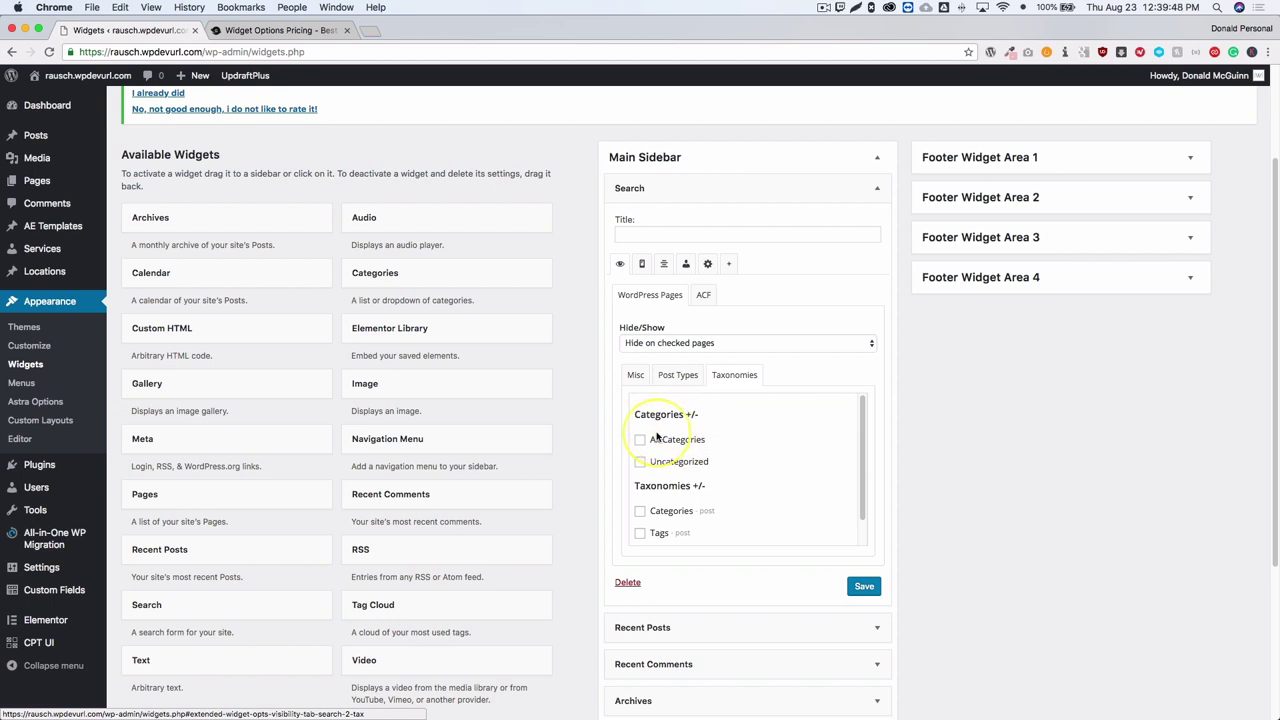
{"action": "scroll", "coordinate": [639, 509], "scroll_direction": "down", "scroll_amount": 1}
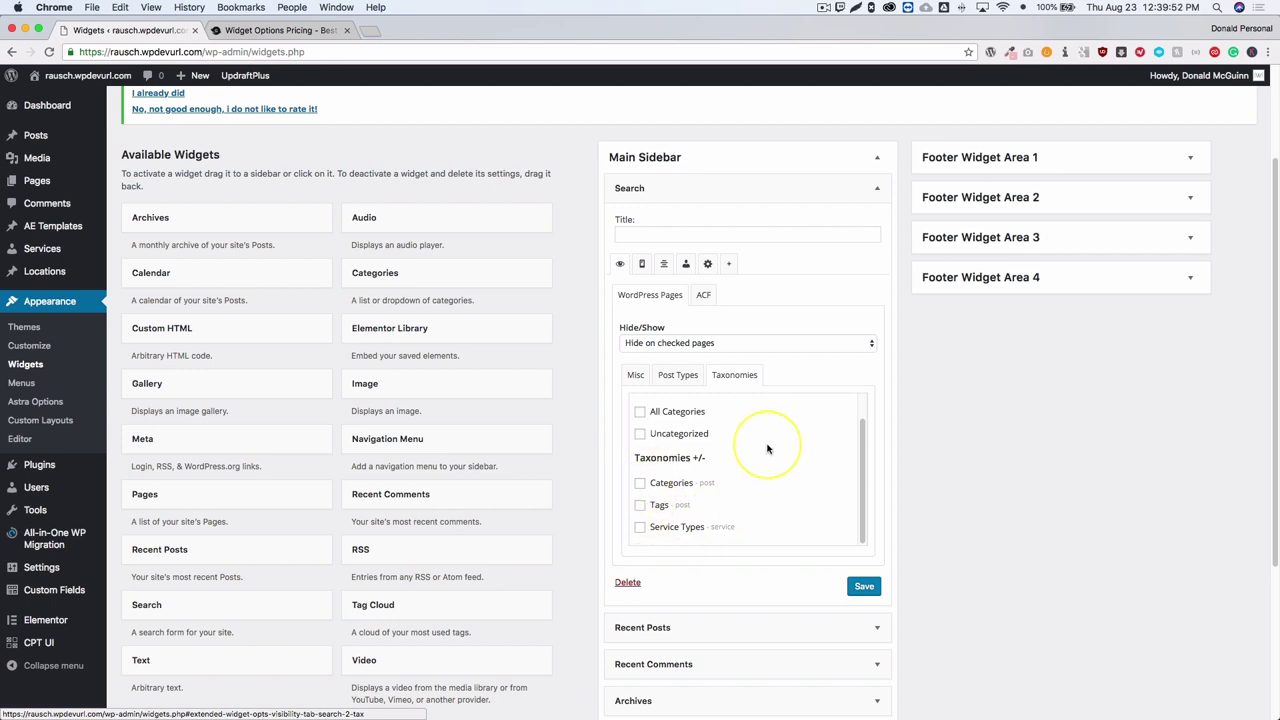
{"action": "scroll", "coordinate": [743, 451], "scroll_direction": "up", "scroll_amount": 1}
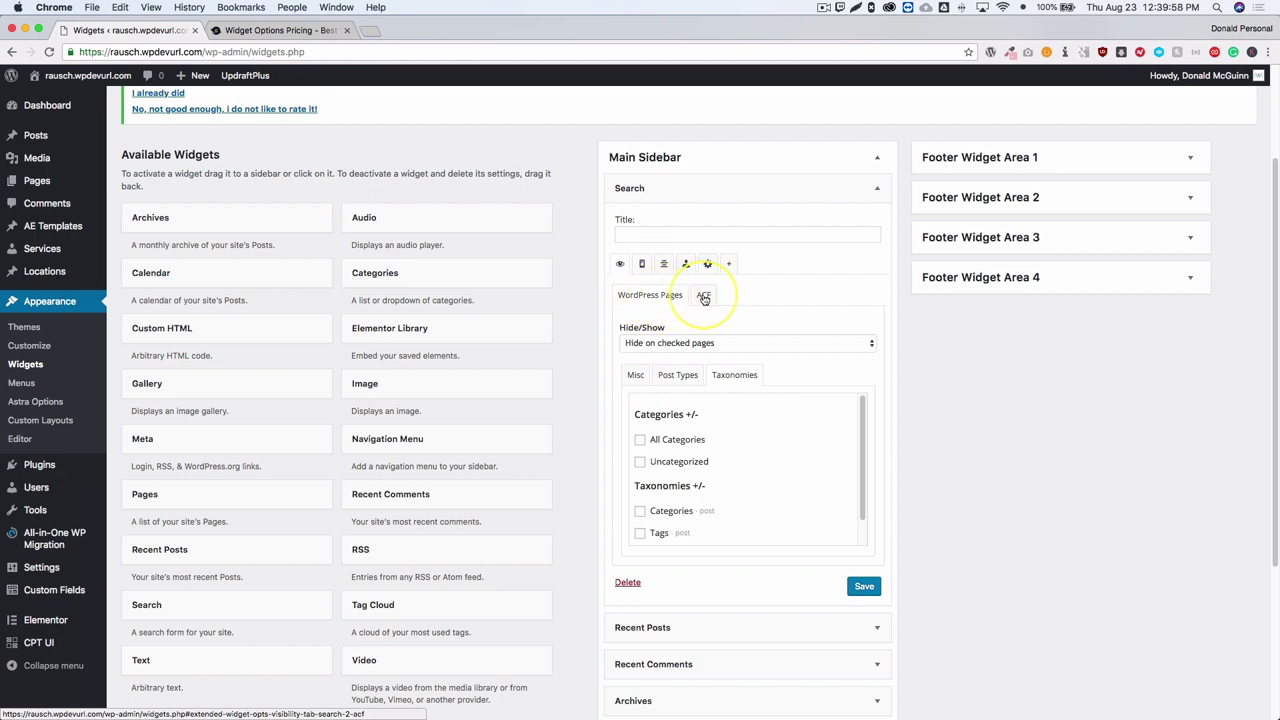
Show the Search widget's ACF visibility settings and set Hide/Show to "Show when Condition's met"
{"action": "left_click", "coordinate": [702, 295]}
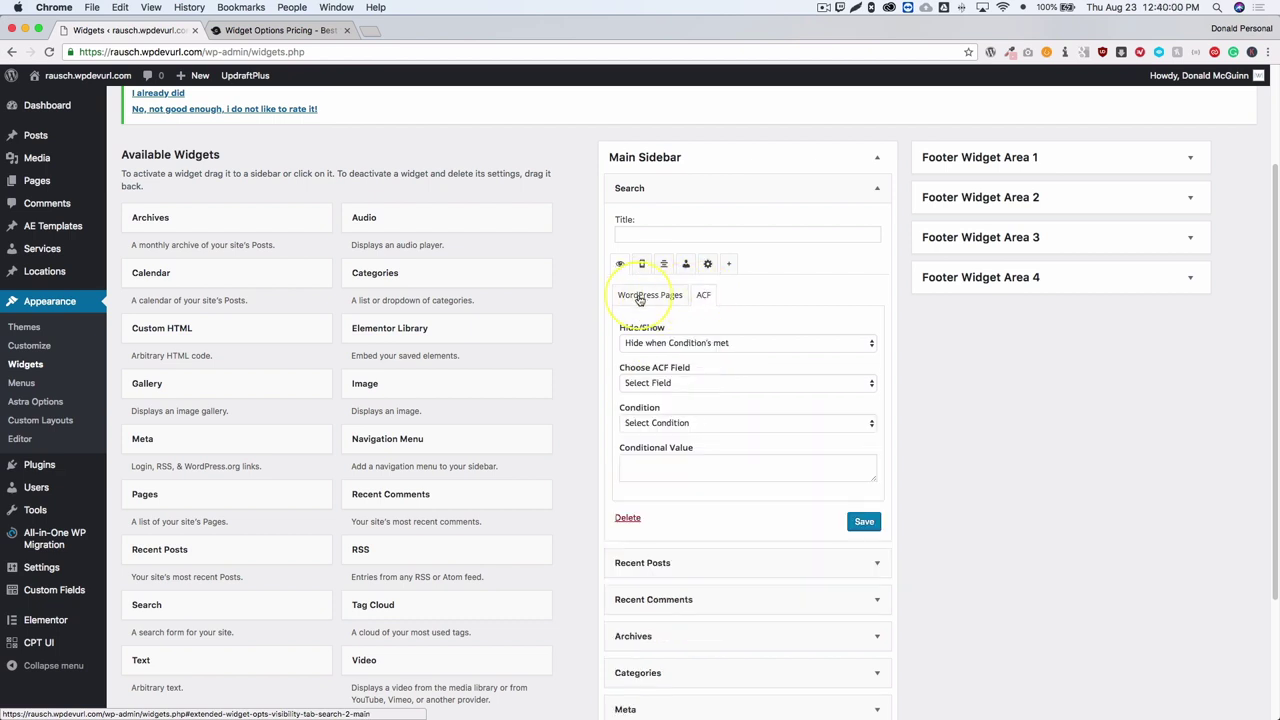
{"action": "left_click", "coordinate": [678, 345]}
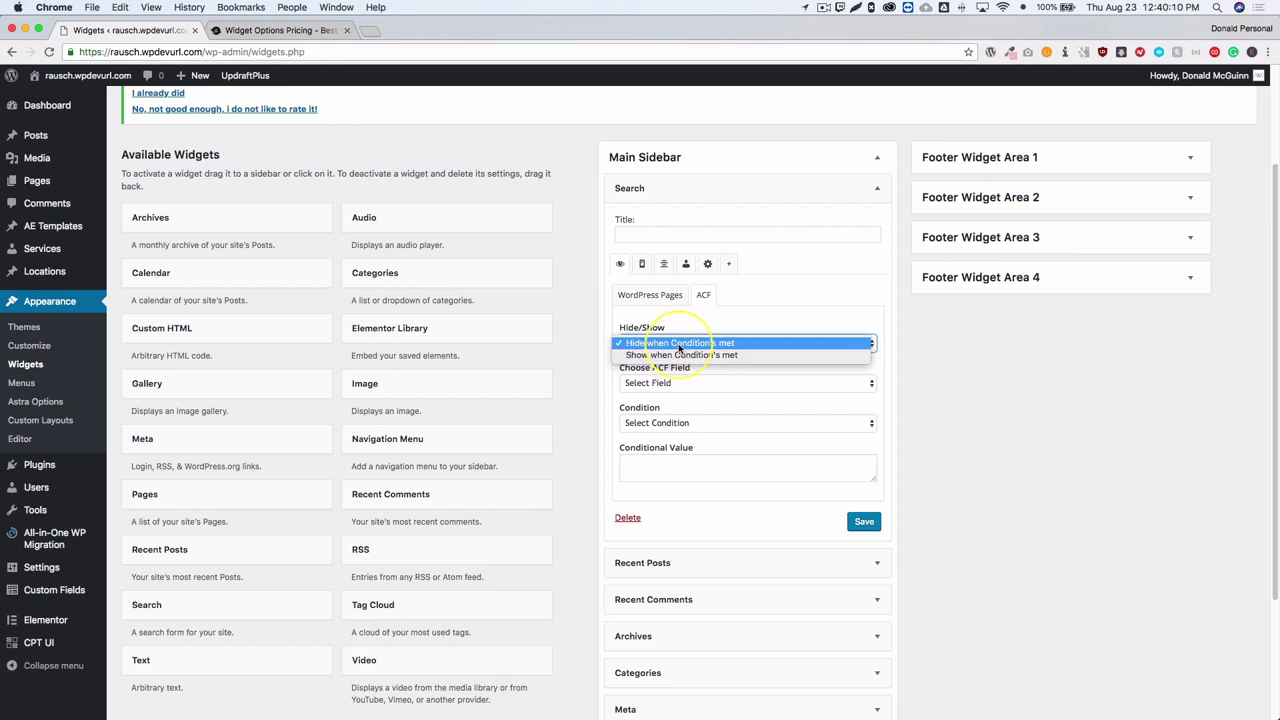
{"action": "left_click", "coordinate": [587, 342]}
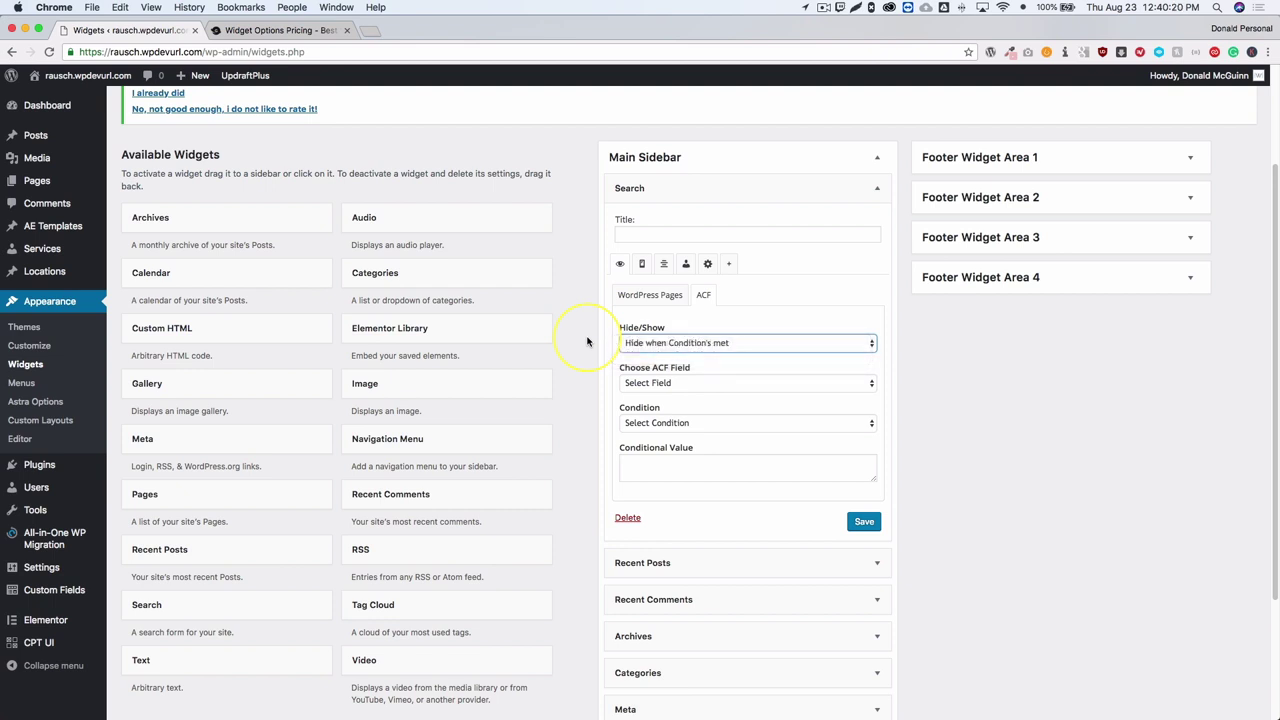
{"action": "left_click", "coordinate": [698, 343]}
{"action": "left_click", "coordinate": [678, 356]}
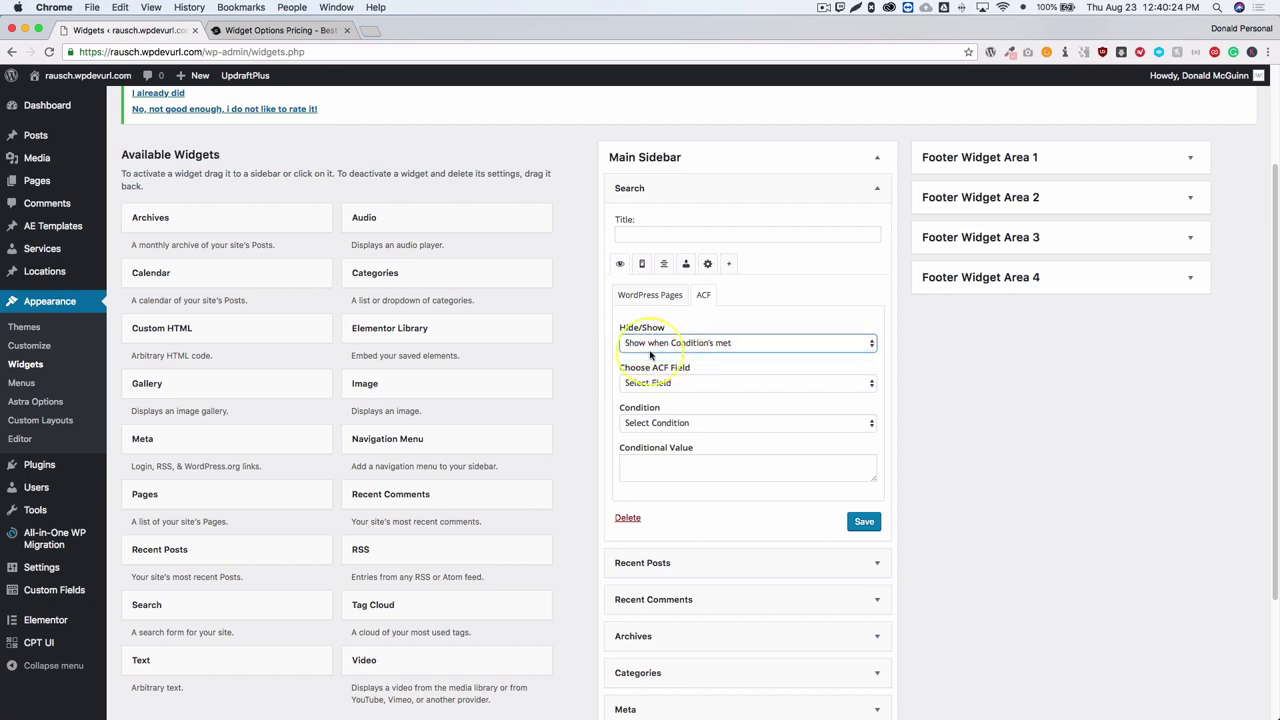
Choose Birth Date as the ACF field for the visibility rule and check the available conditions
{"action": "left_click", "coordinate": [688, 384]}
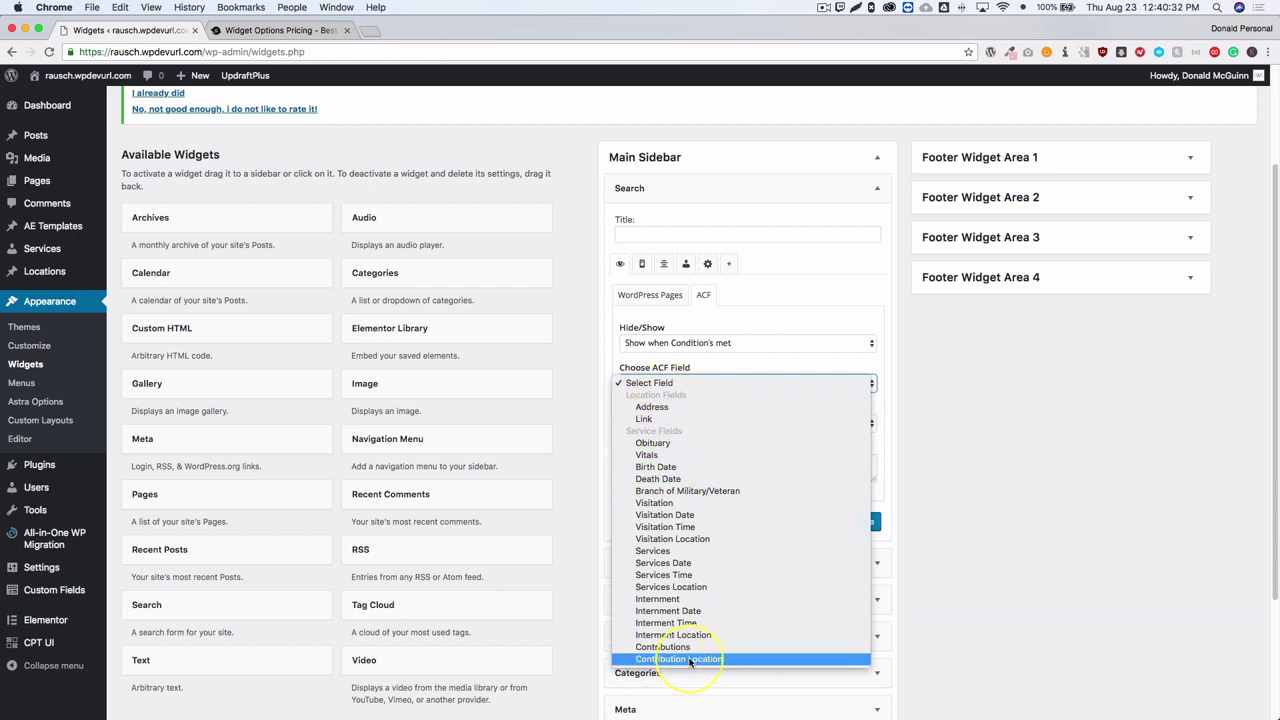
{"action": "left_click", "coordinate": [656, 467]}
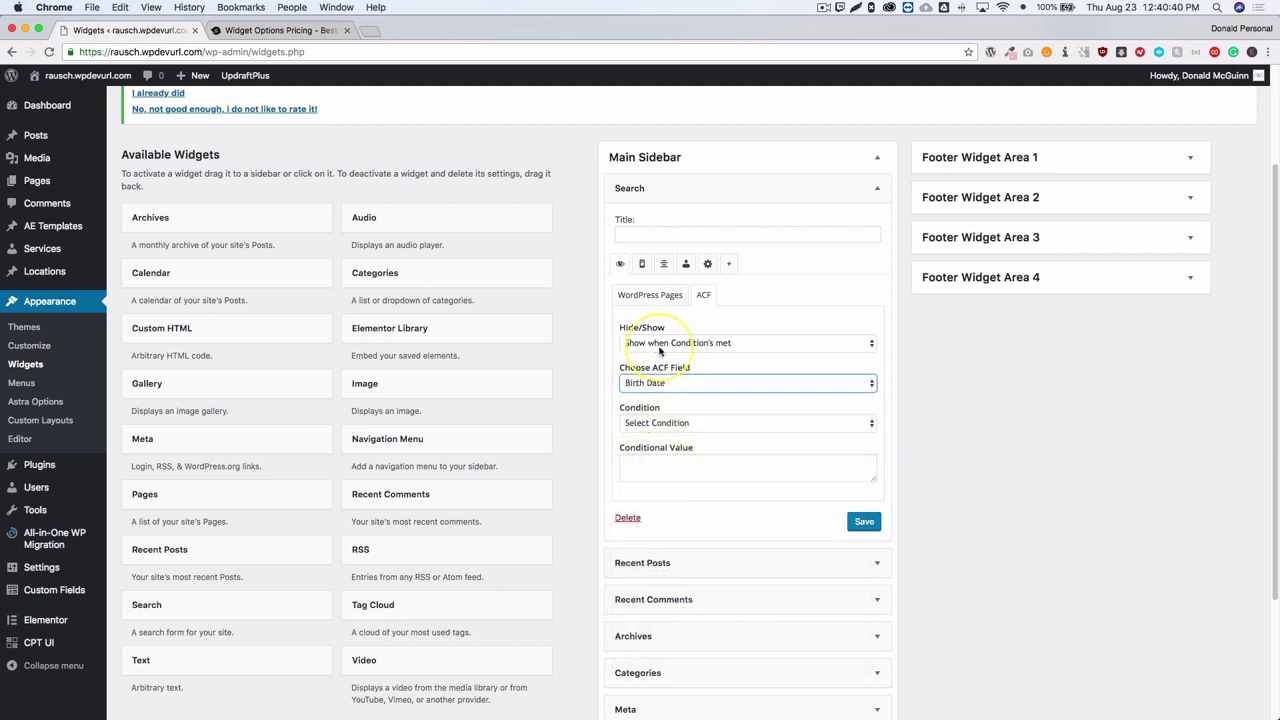
{"action": "left_click", "coordinate": [655, 423]}
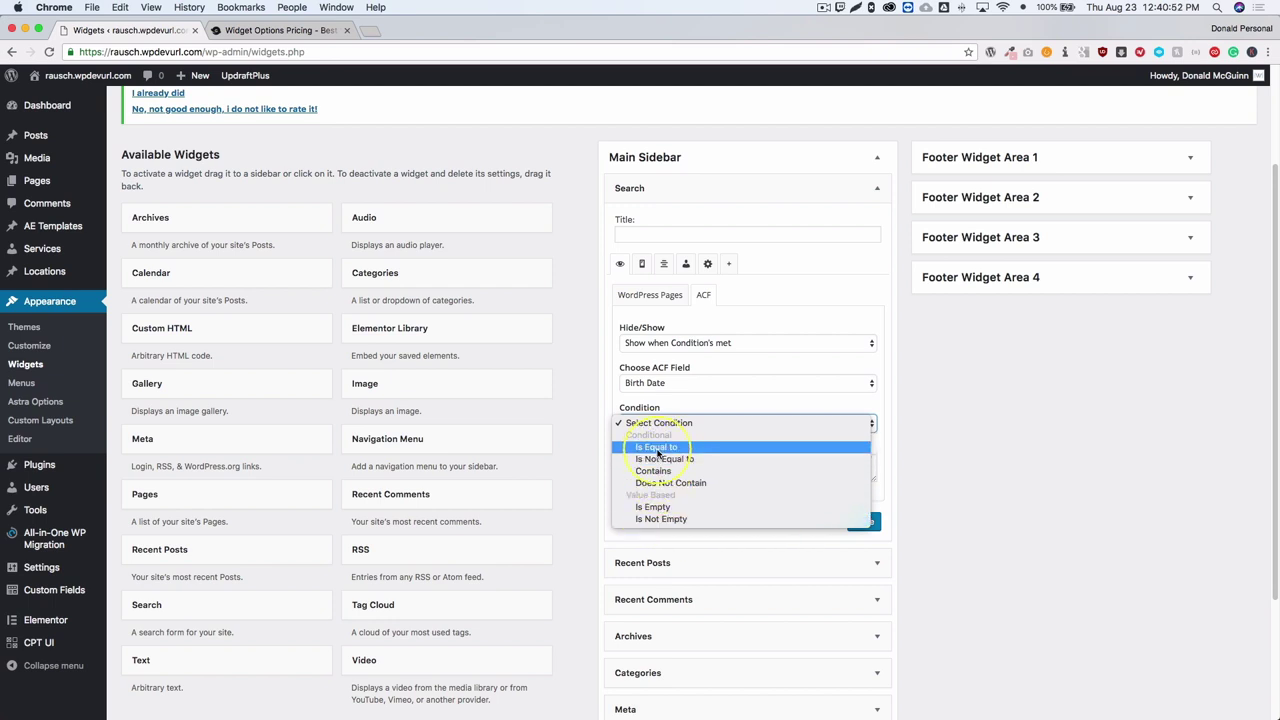
{"action": "left_click", "coordinate": [655, 470]}
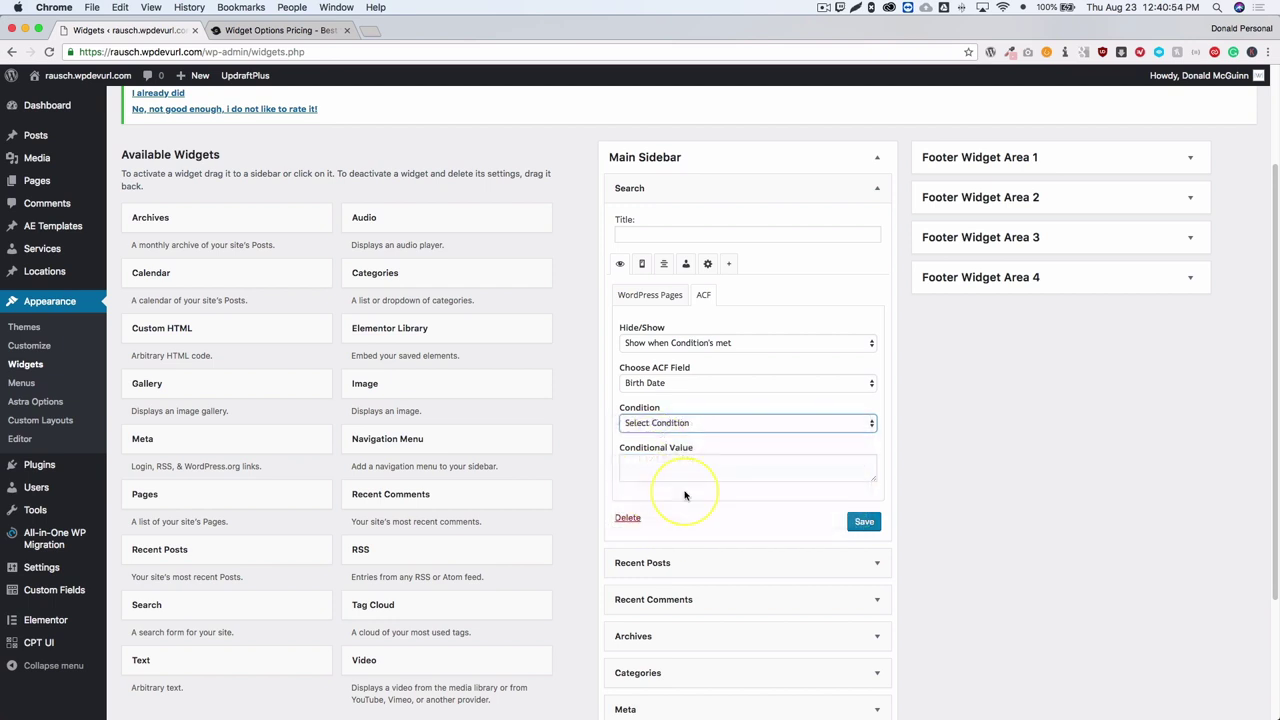
Enter 8/12/18 as the Birth Date rule's conditional value under Contains, and change the condition to Is Empty with a blank value
{"action": "left_click", "coordinate": [680, 468]}
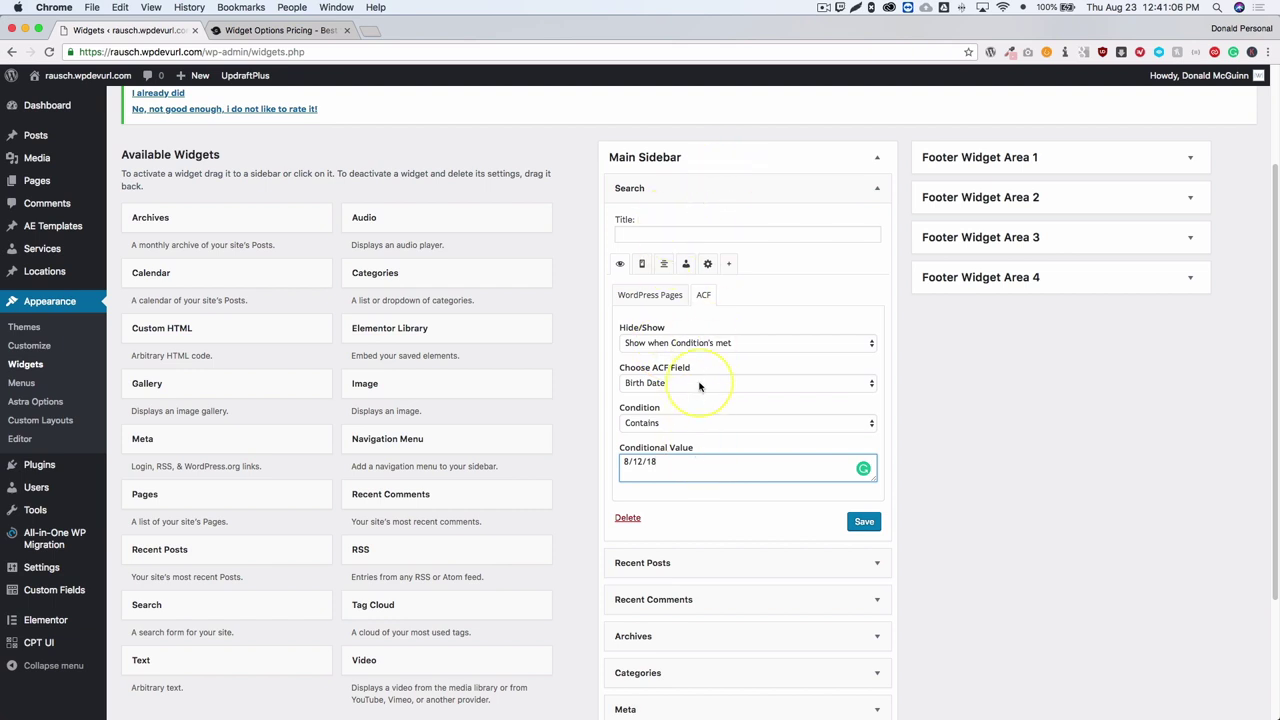
{"action": "left_click", "coordinate": [671, 422]}
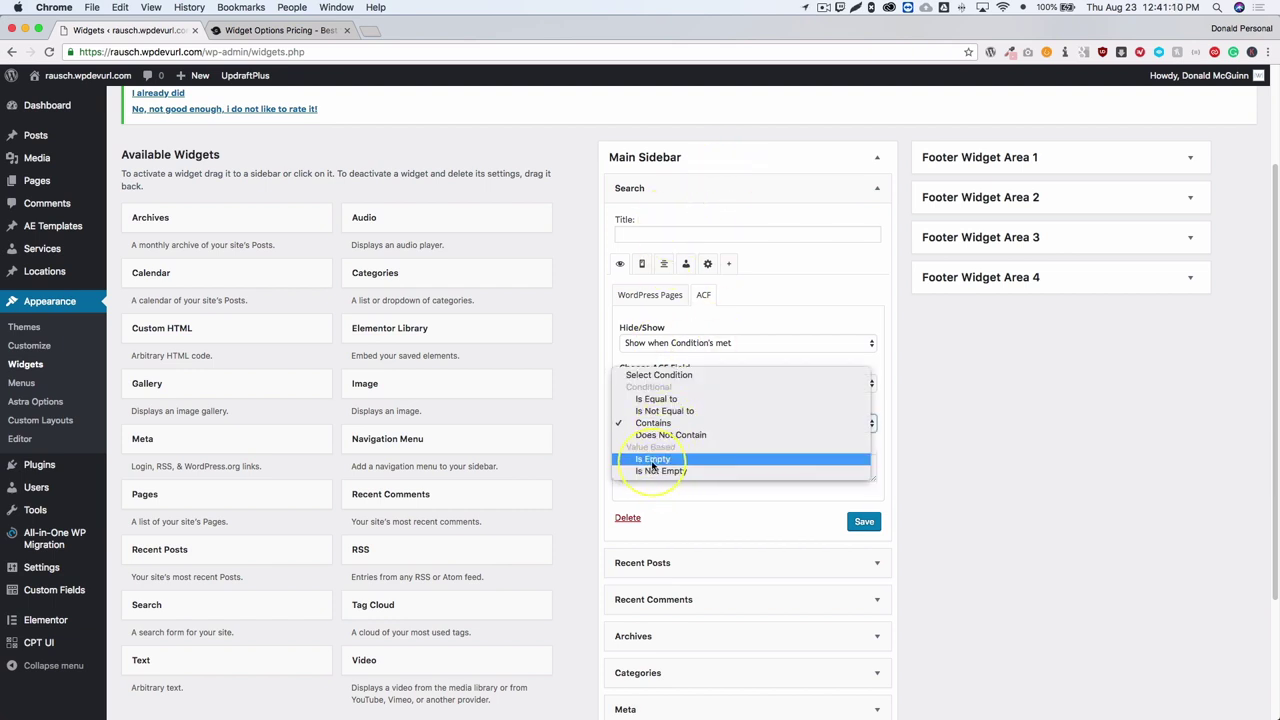
{"action": "left_click", "coordinate": [664, 461]}
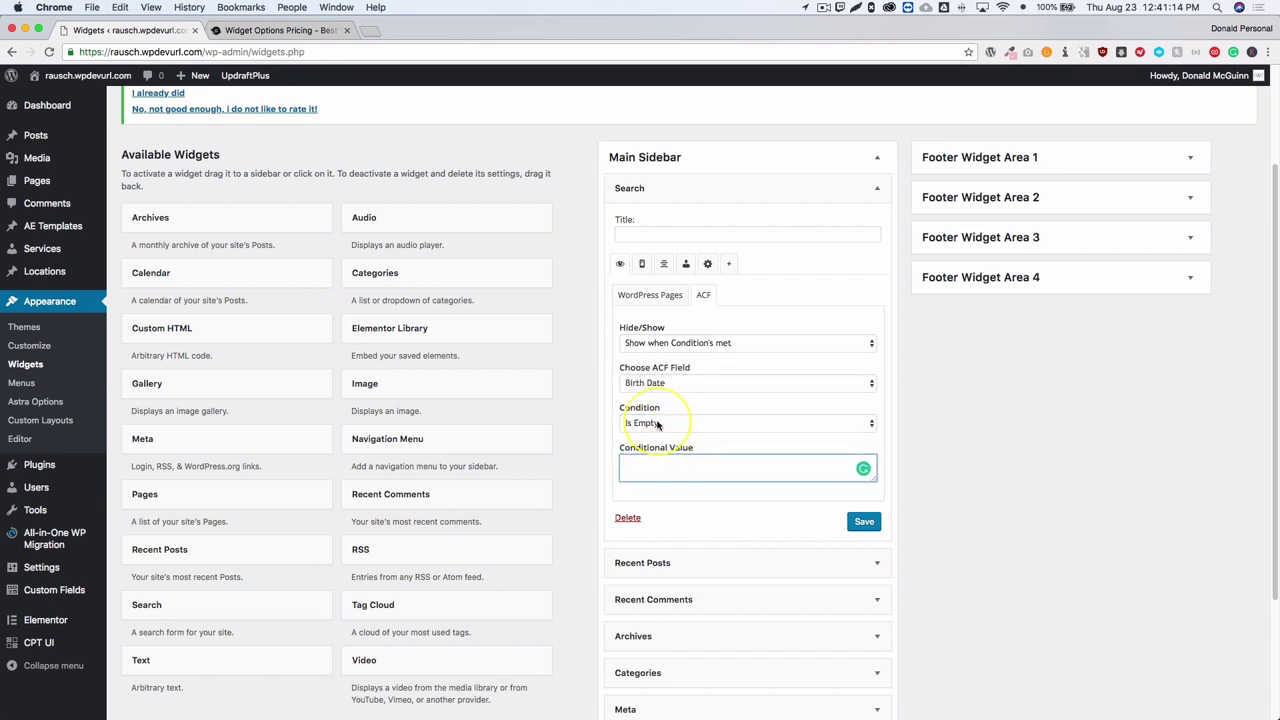
Check the value-based conditions available for the Birth Date rule and collapse the Search widget
{"action": "left_click", "coordinate": [658, 423]}
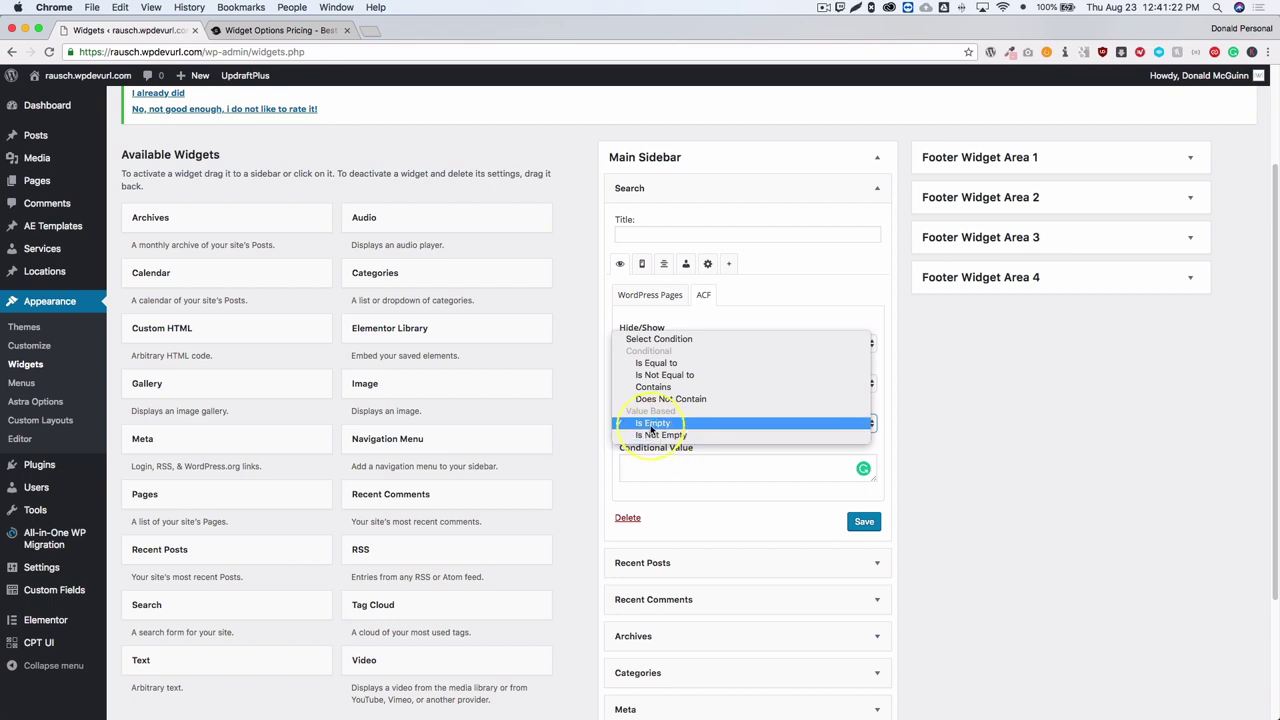
{"action": "left_click", "coordinate": [575, 438]}
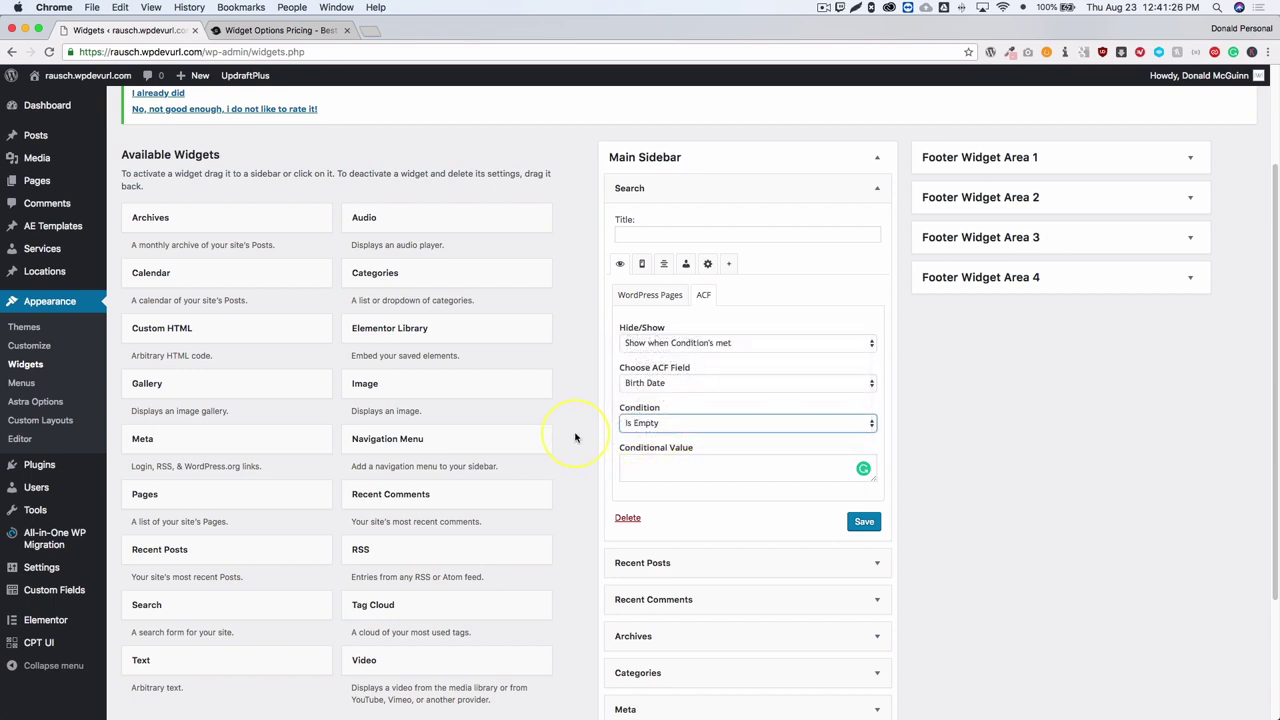
{"action": "scroll", "coordinate": [575, 438], "scroll_direction": "down", "scroll_amount": 1}
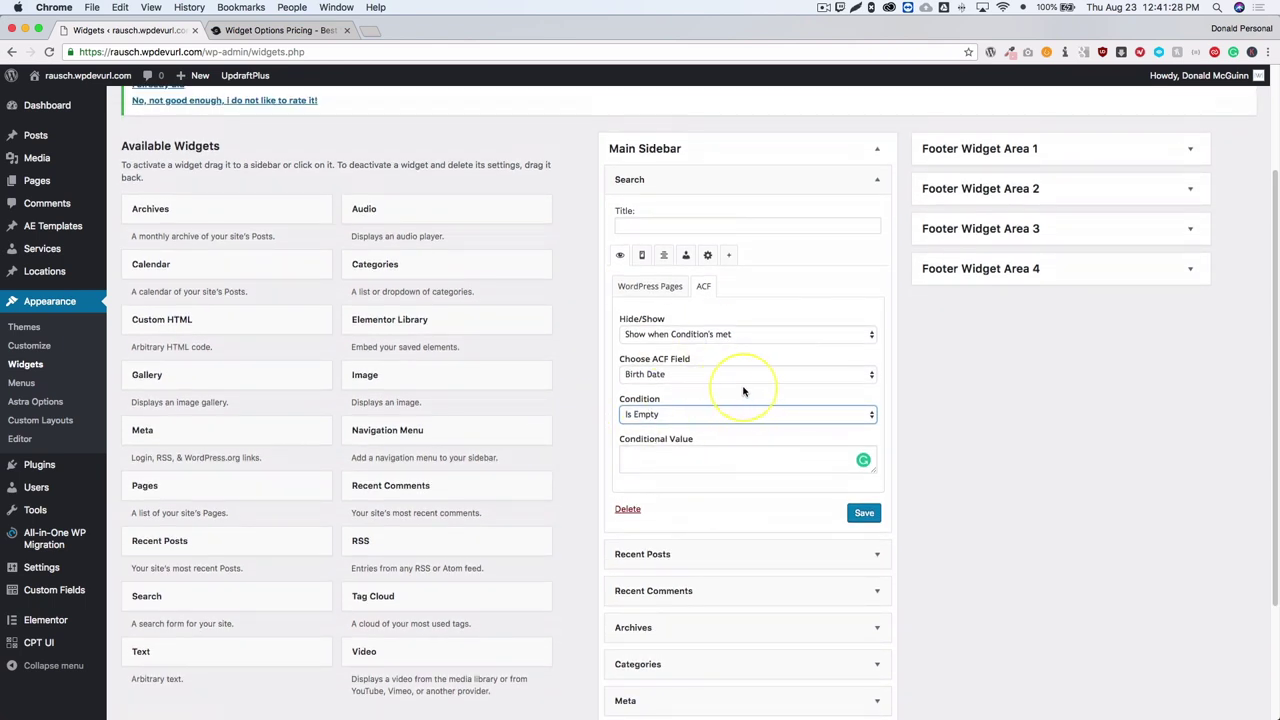
{"action": "left_click", "coordinate": [744, 179]}
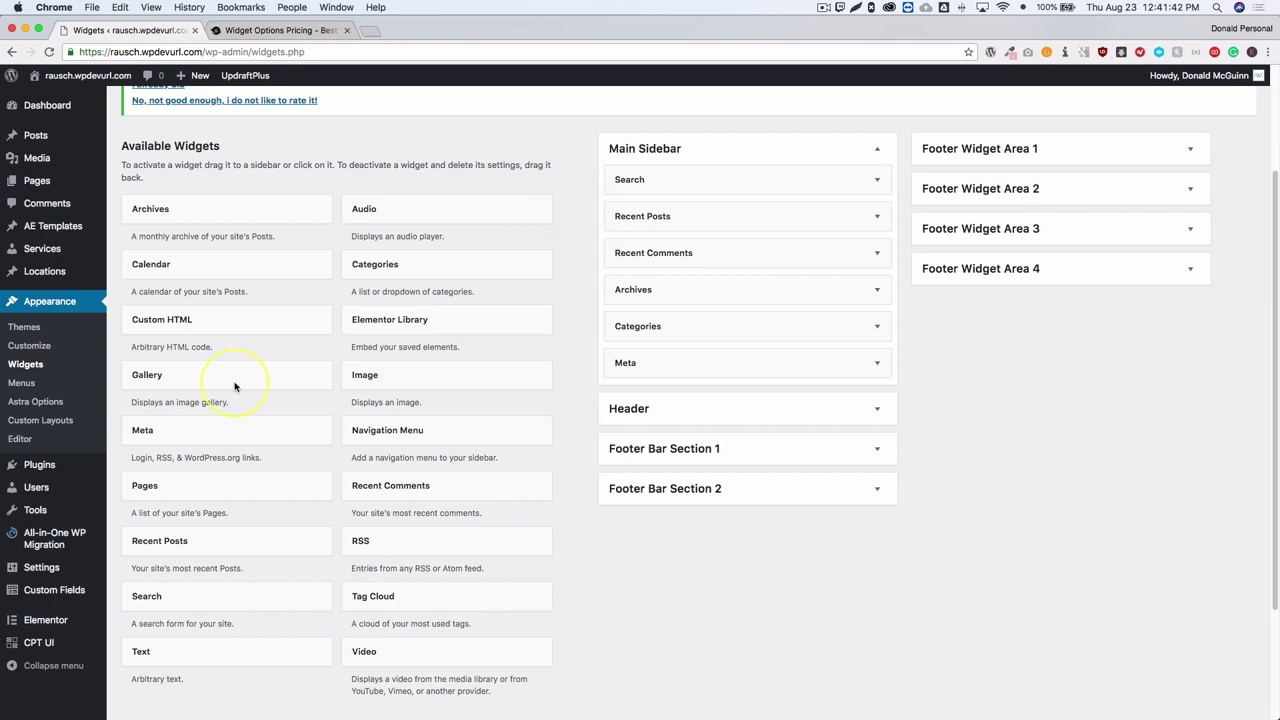
Leave the widgets page without saving and open the Single Service Main template from Elementor's My Templates in the Elementor editor
{"action": "mouse_move", "coordinate": [30, 590]}
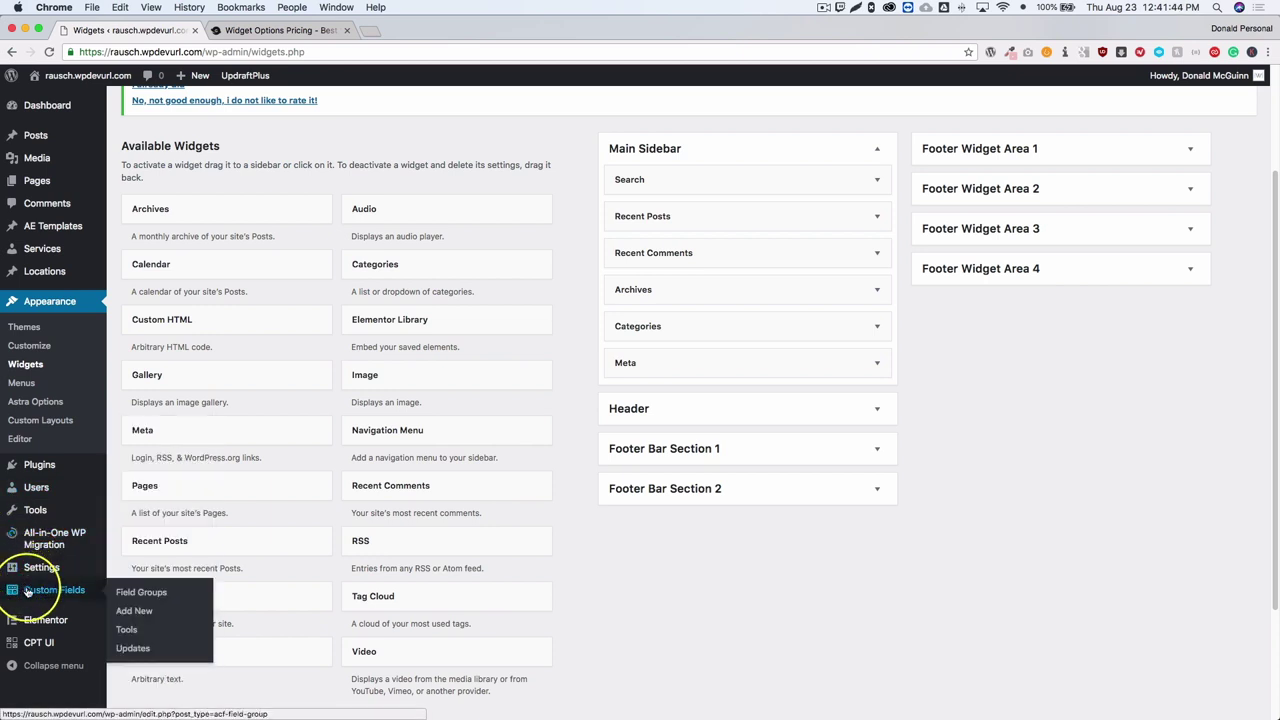
{"action": "mouse_move", "coordinate": [40, 620]}
{"action": "left_click", "coordinate": [137, 537]}
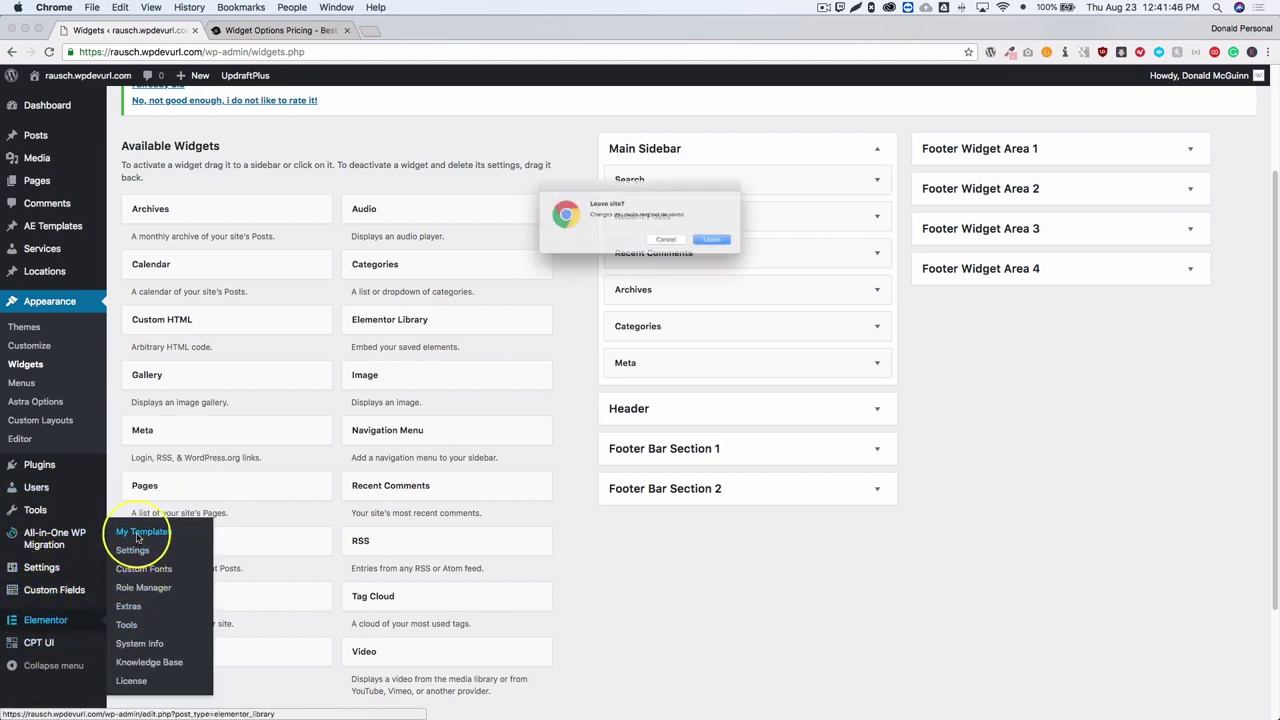
{"action": "left_click", "coordinate": [737, 249]}
{"action": "left_click", "coordinate": [650, 179]}
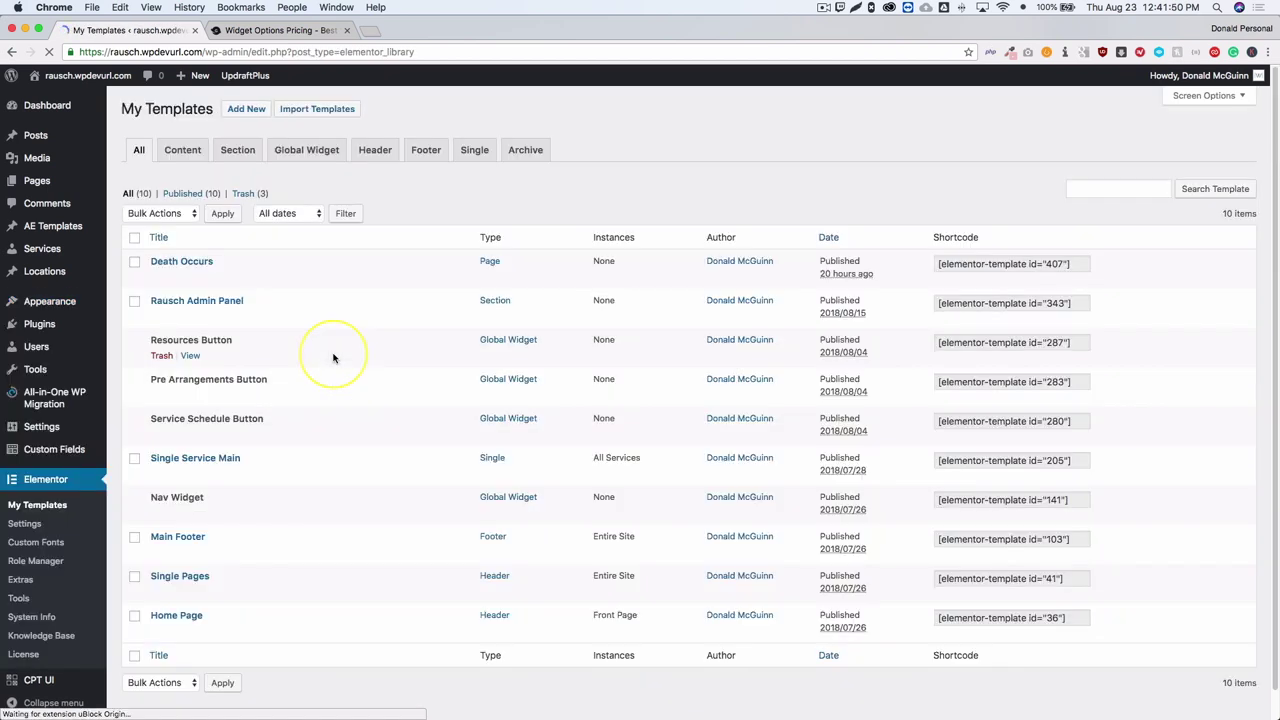
{"action": "mouse_move", "coordinate": [389, 260]}
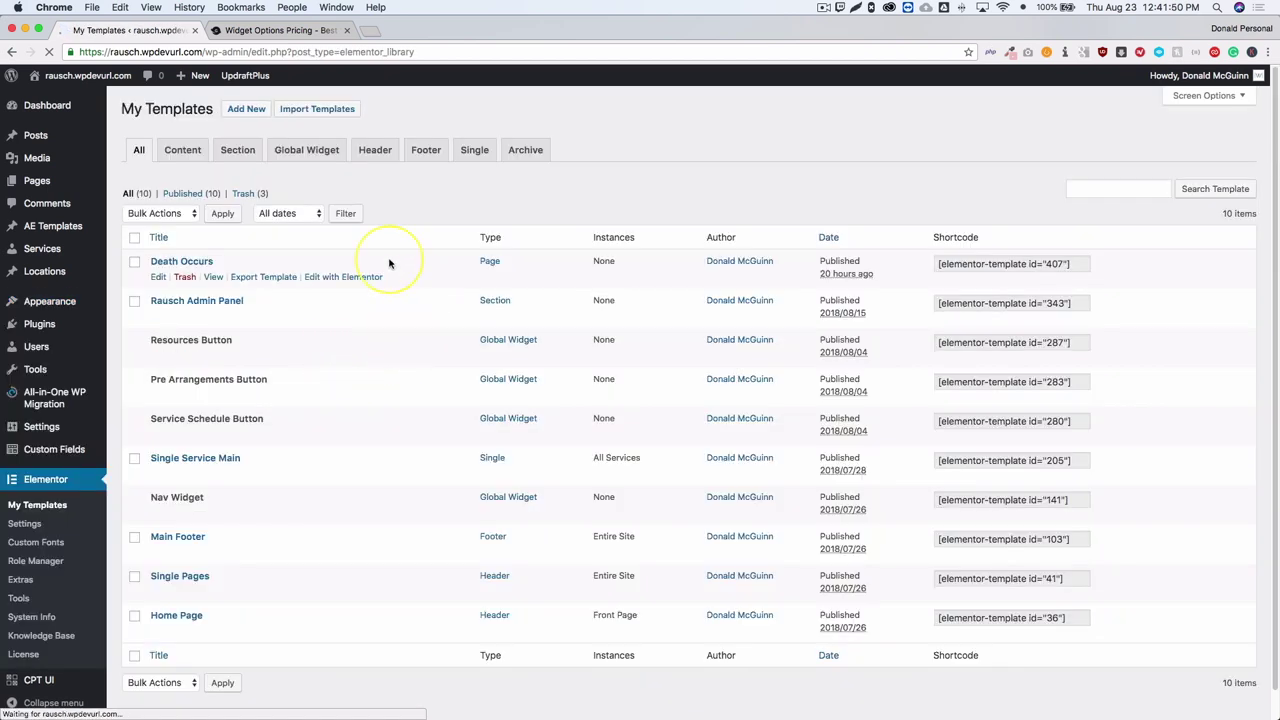
{"action": "mouse_move", "coordinate": [185, 476]}
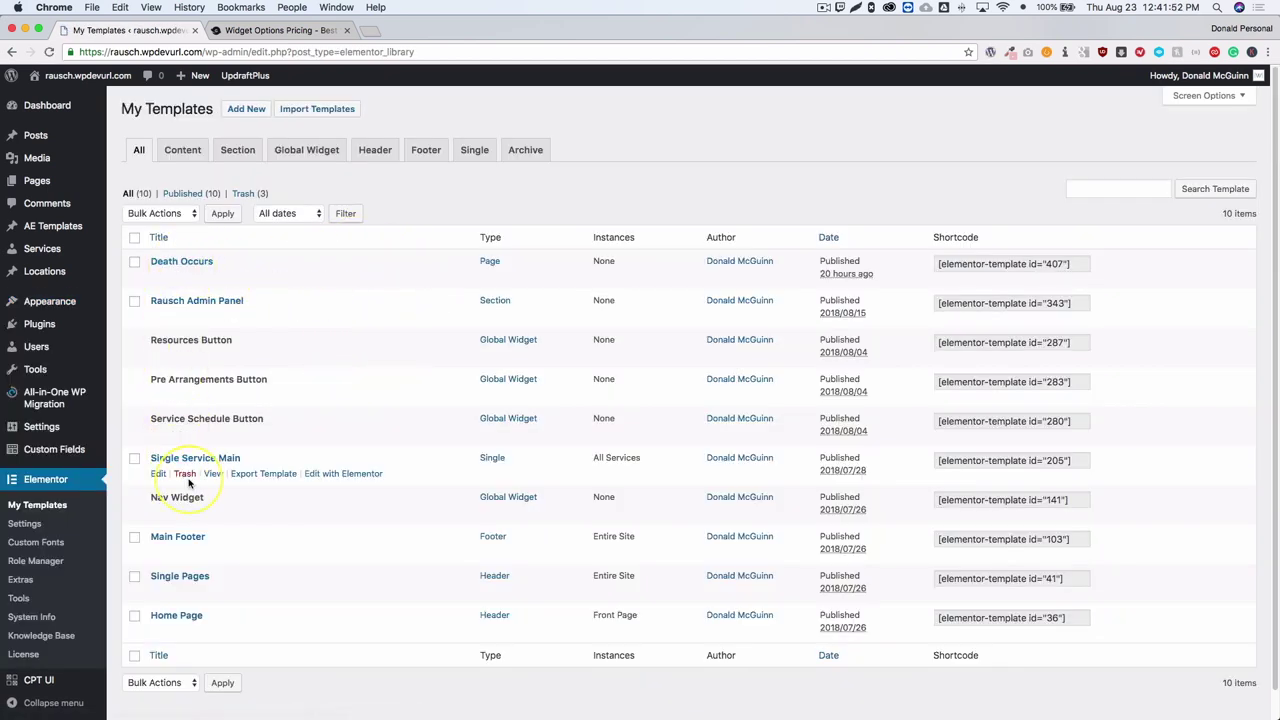
{"action": "left_click", "coordinate": [348, 477]}
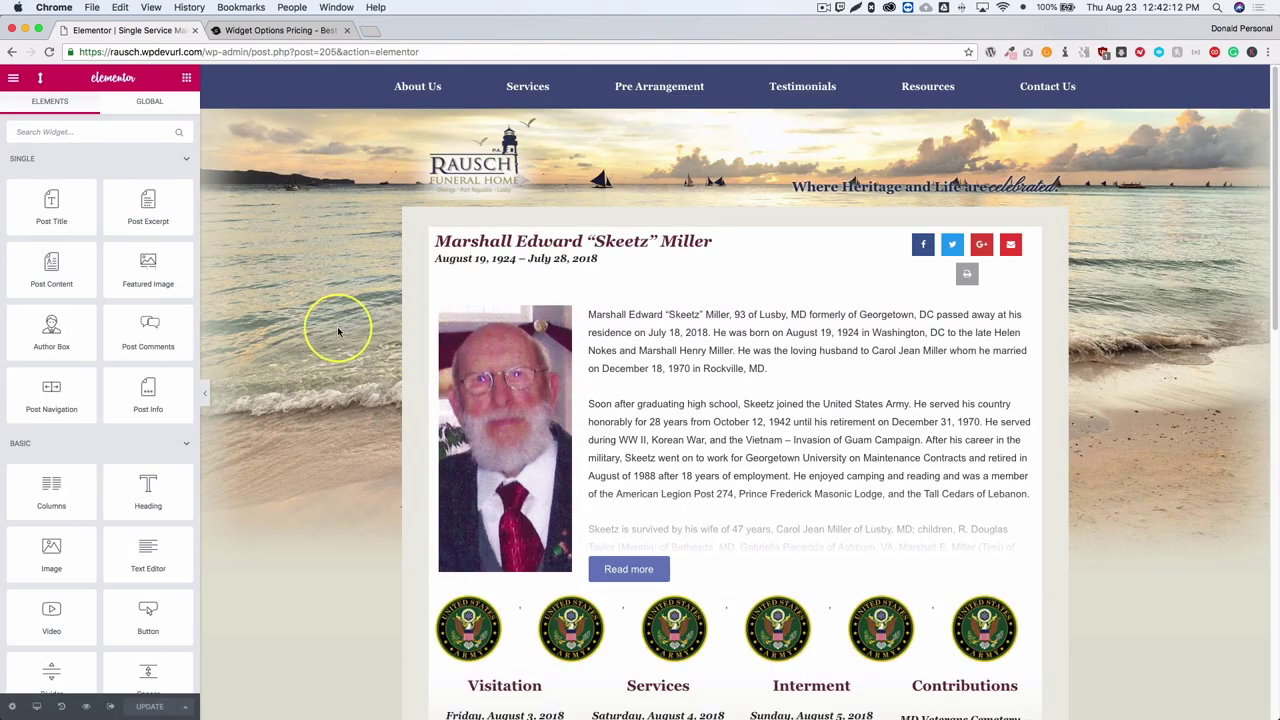
Inspect which ACF fields supply the date and time texts in the template's Interment column
{"action": "scroll", "coordinate": [337, 326], "scroll_direction": "down", "scroll_amount": 2}
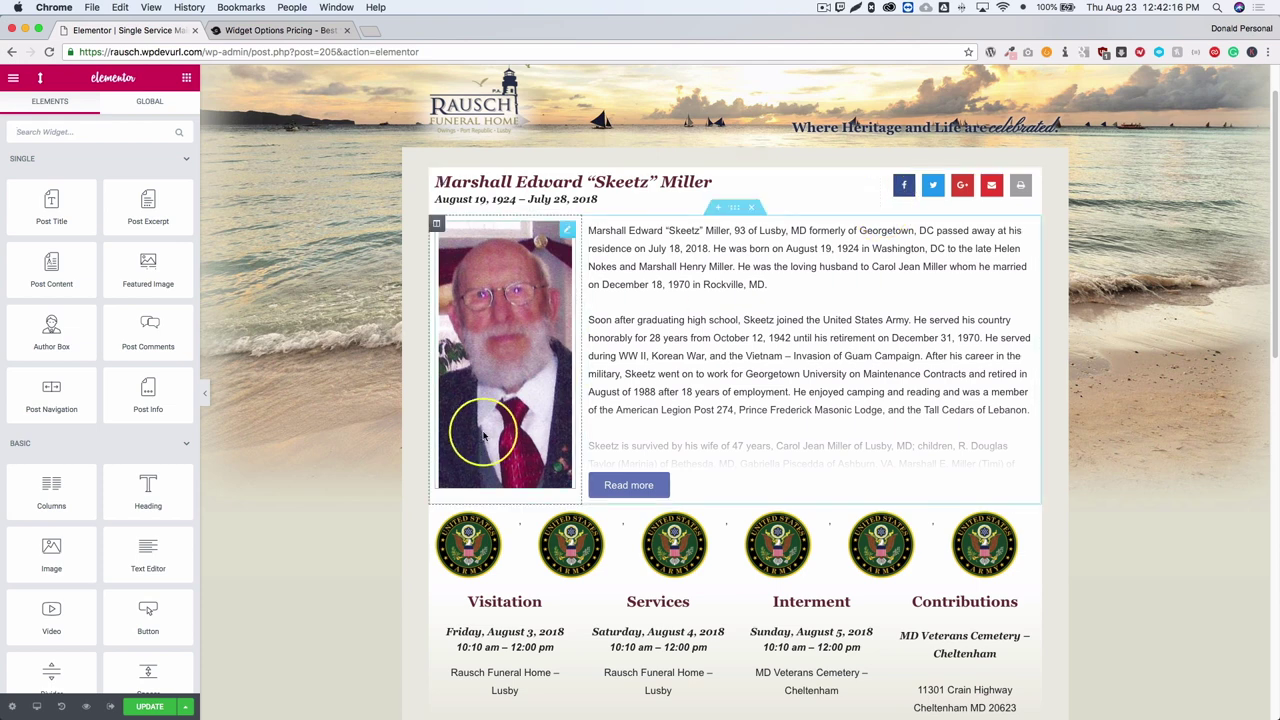
{"action": "scroll", "coordinate": [323, 414], "scroll_direction": "down", "scroll_amount": 3}
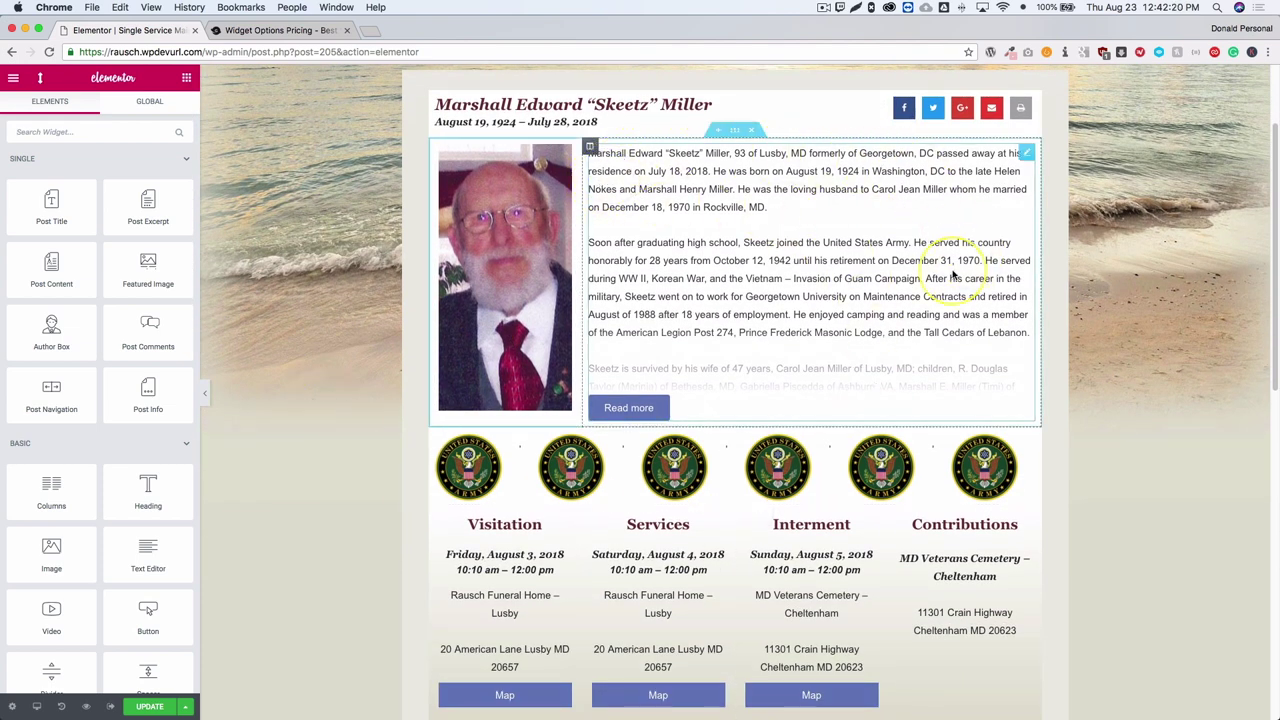
{"action": "scroll", "coordinate": [950, 268], "scroll_direction": "down", "scroll_amount": 1}
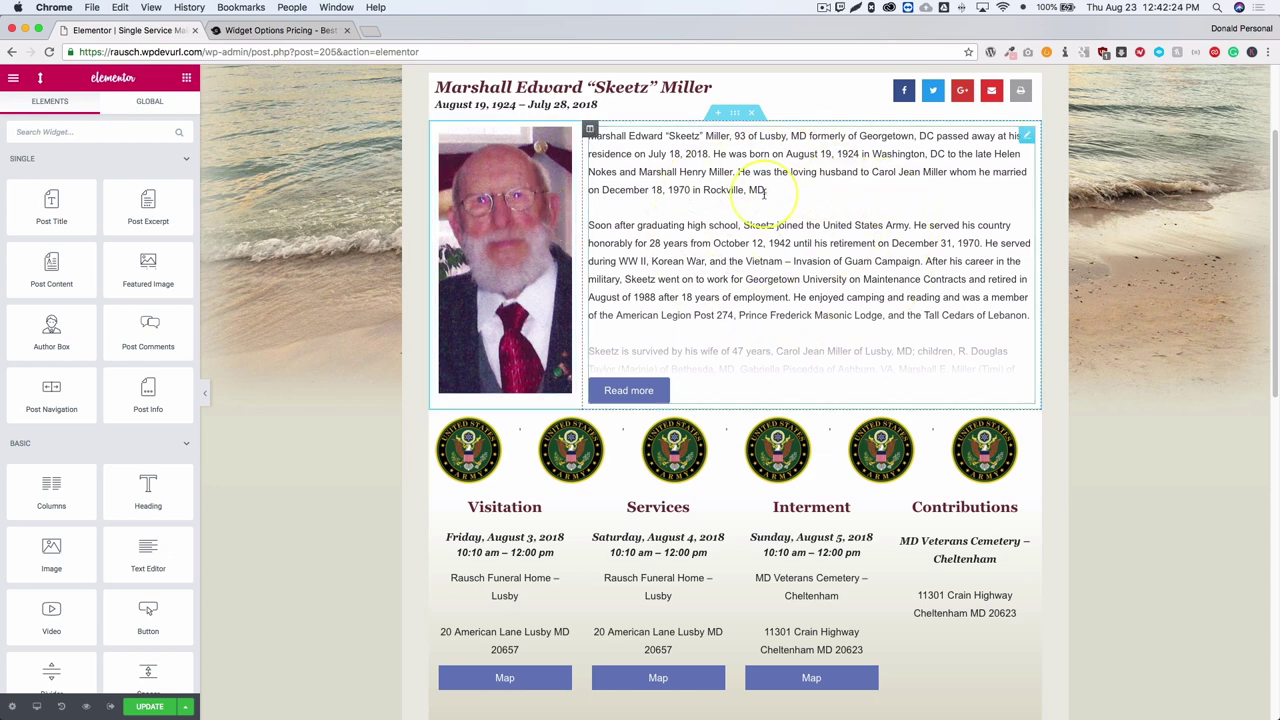
{"action": "scroll", "coordinate": [791, 214], "scroll_direction": "down", "scroll_amount": 3}
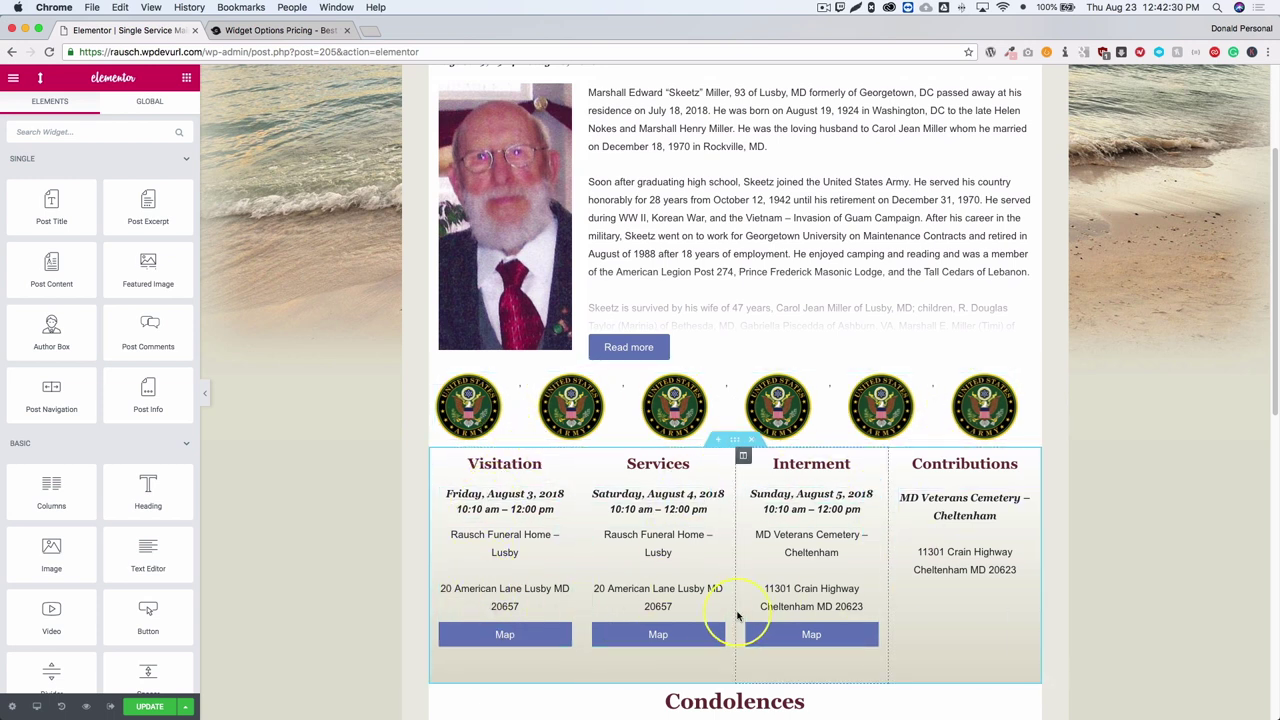
{"action": "left_click", "coordinate": [793, 493]}
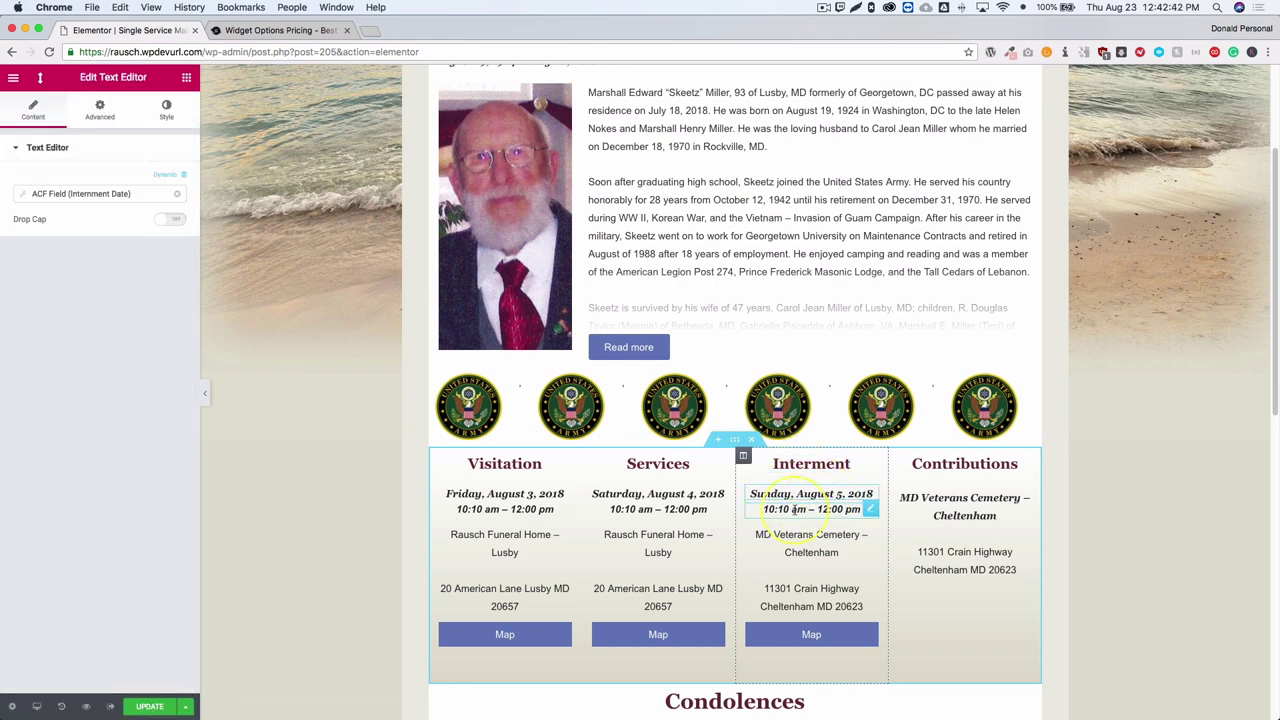
{"action": "left_click", "coordinate": [793, 510]}
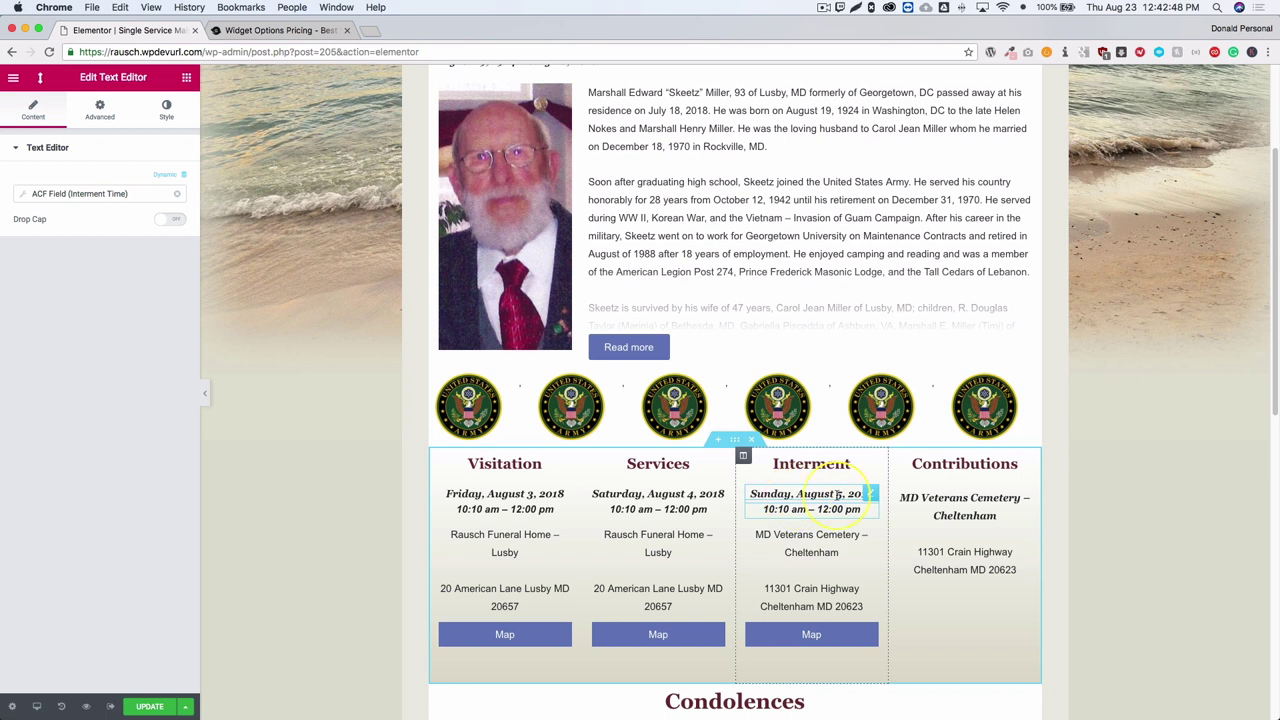
Show the Widget Options Advanced Custom Fields visibility settings for the Interment date text
{"action": "left_click", "coordinate": [870, 494]}
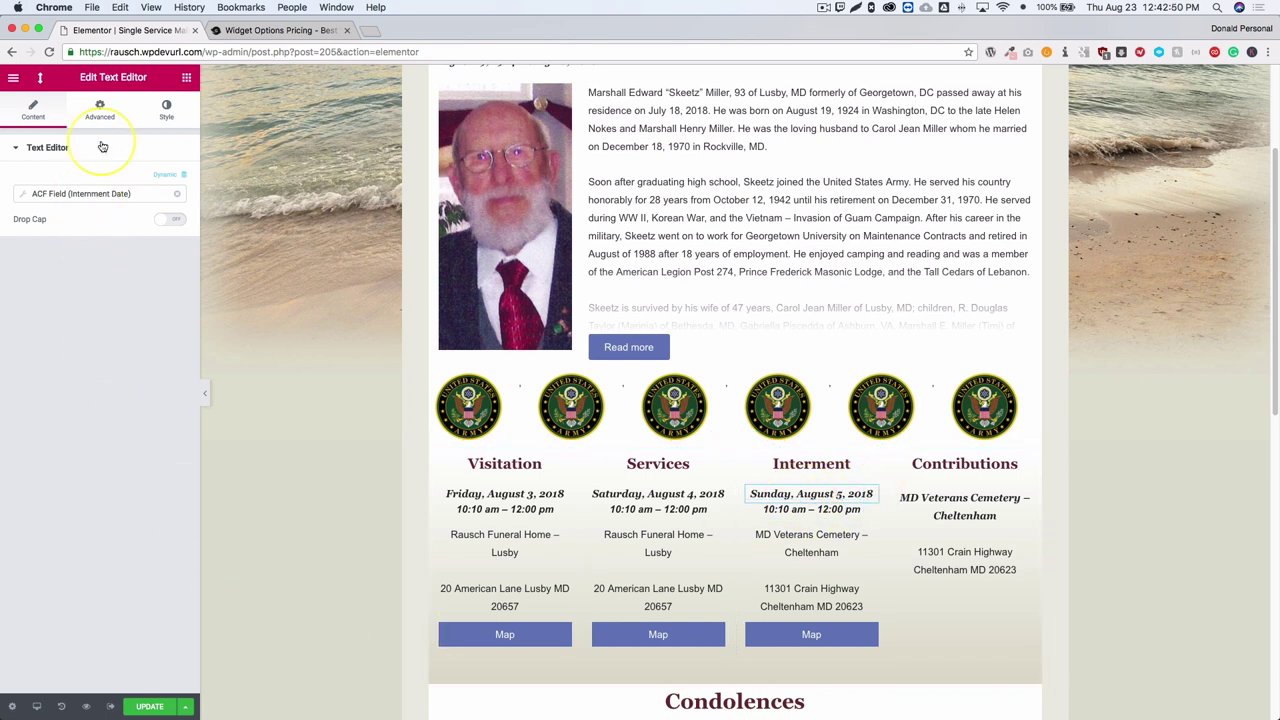
{"action": "left_click", "coordinate": [99, 105]}
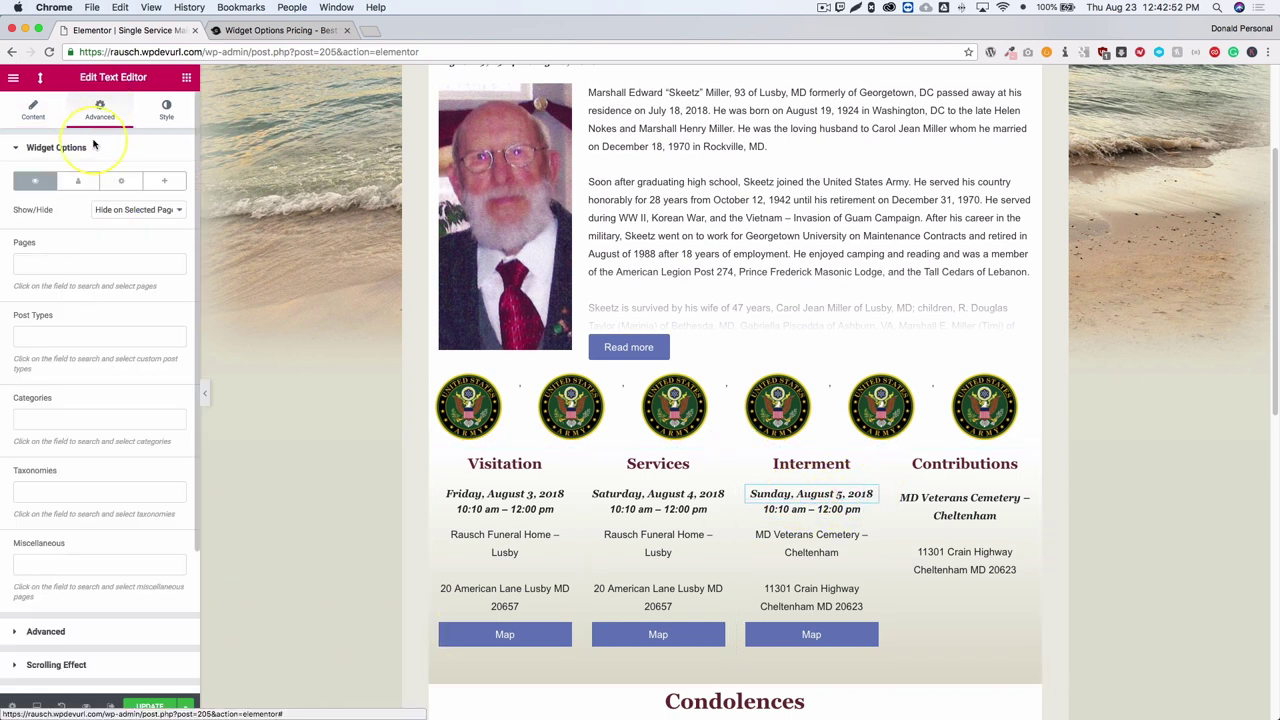
{"action": "left_click", "coordinate": [162, 180]}
{"action": "left_click", "coordinate": [122, 180]}
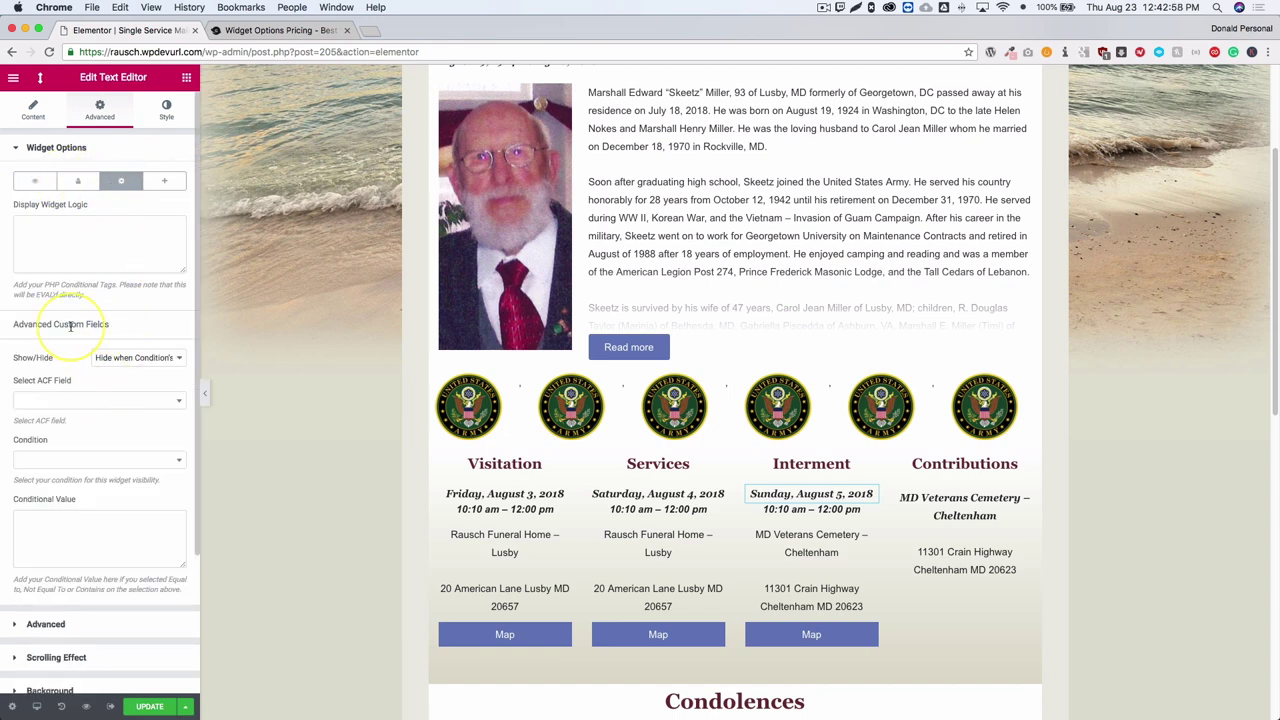
{"action": "left_click_drag", "start_coordinate": [13, 326], "coordinate": [116, 332]}
{"action": "left_click", "coordinate": [116, 331]}
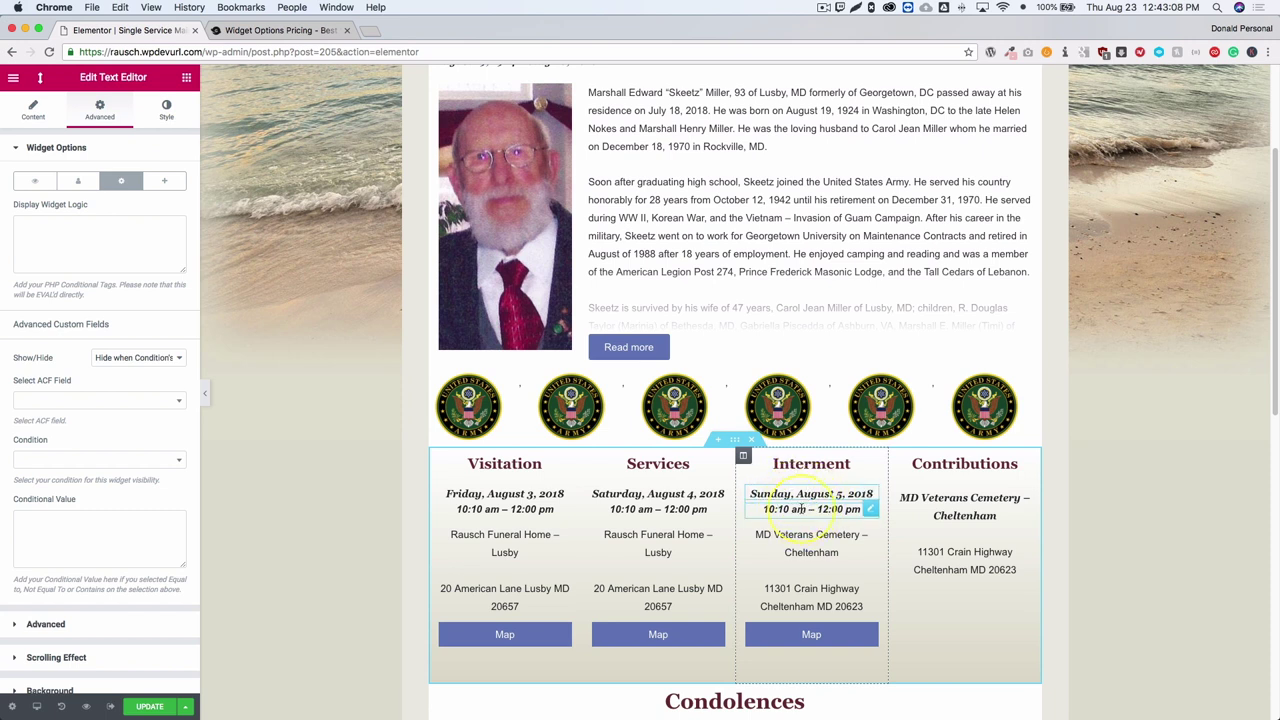
Choose Interment Time as the ACF field for the Interment date text's visibility rule, keeping Show/Hide on hiding when the condition is met
{"action": "left_click", "coordinate": [116, 361]}
{"action": "left_click", "coordinate": [147, 358]}
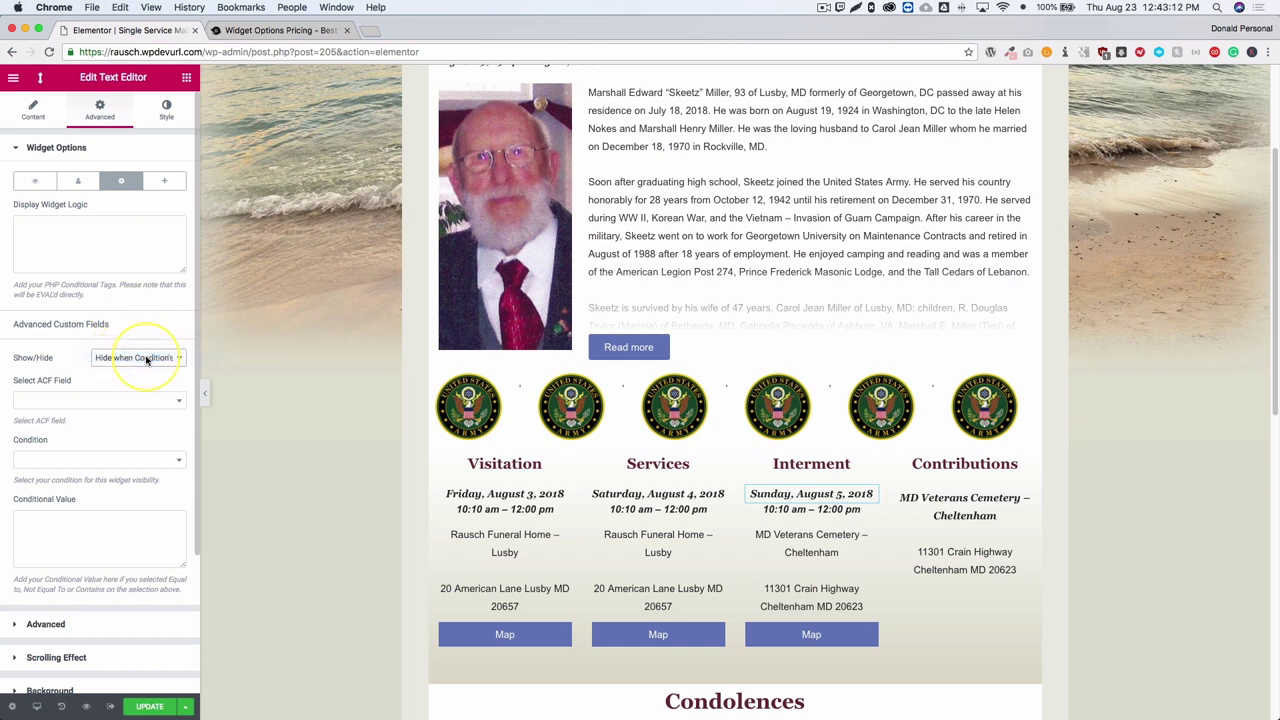
{"action": "left_click", "coordinate": [90, 402]}
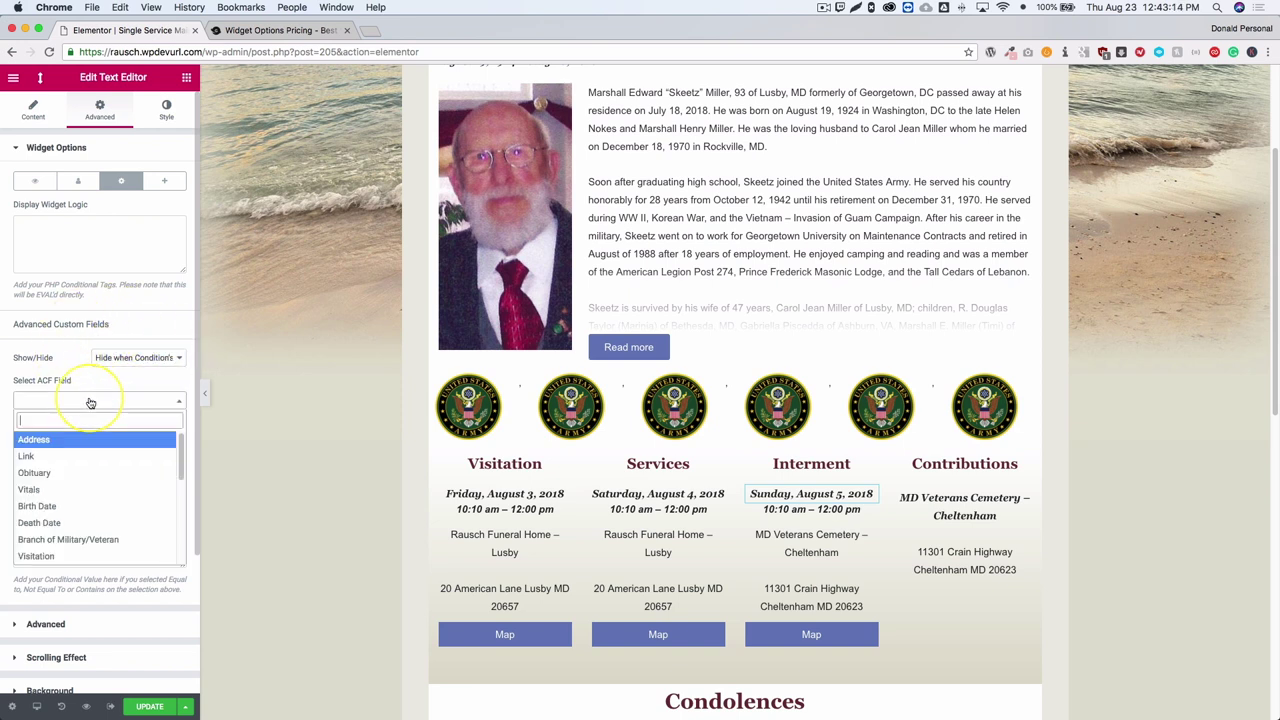
{"action": "scroll", "coordinate": [78, 515], "scroll_direction": "down", "scroll_amount": 1}
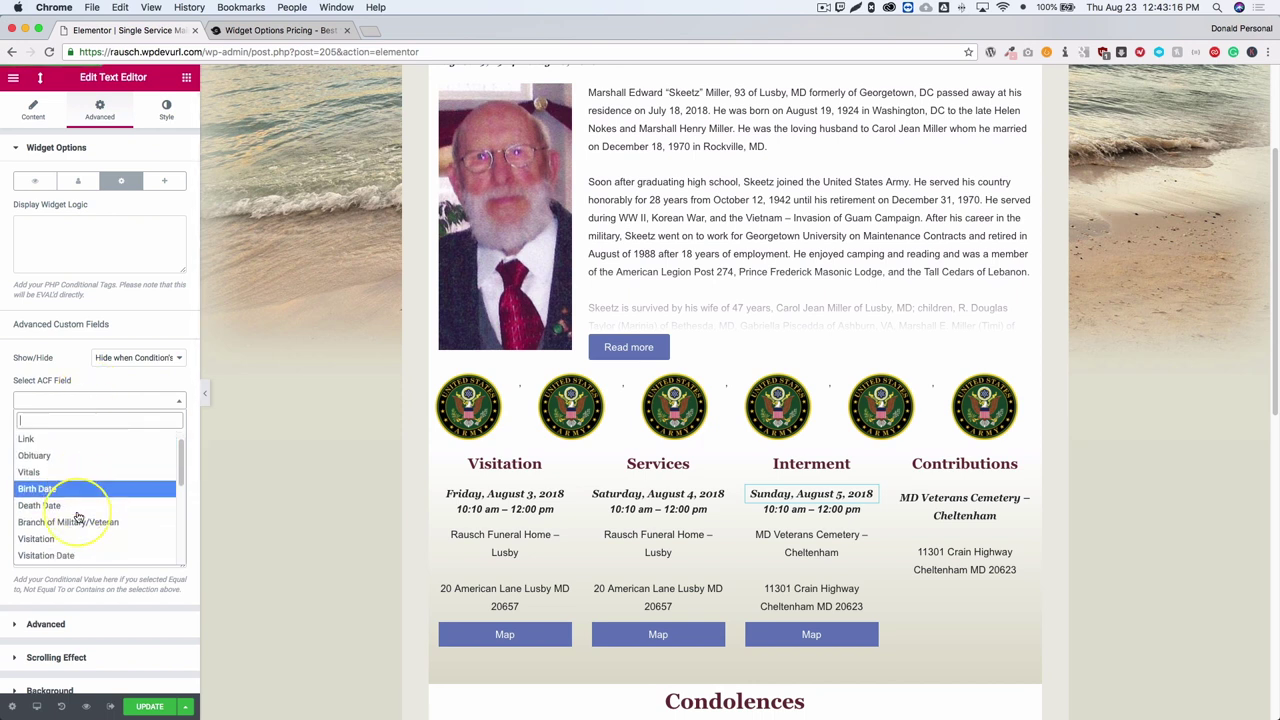
{"action": "scroll", "coordinate": [78, 517], "scroll_direction": "down", "scroll_amount": 4}
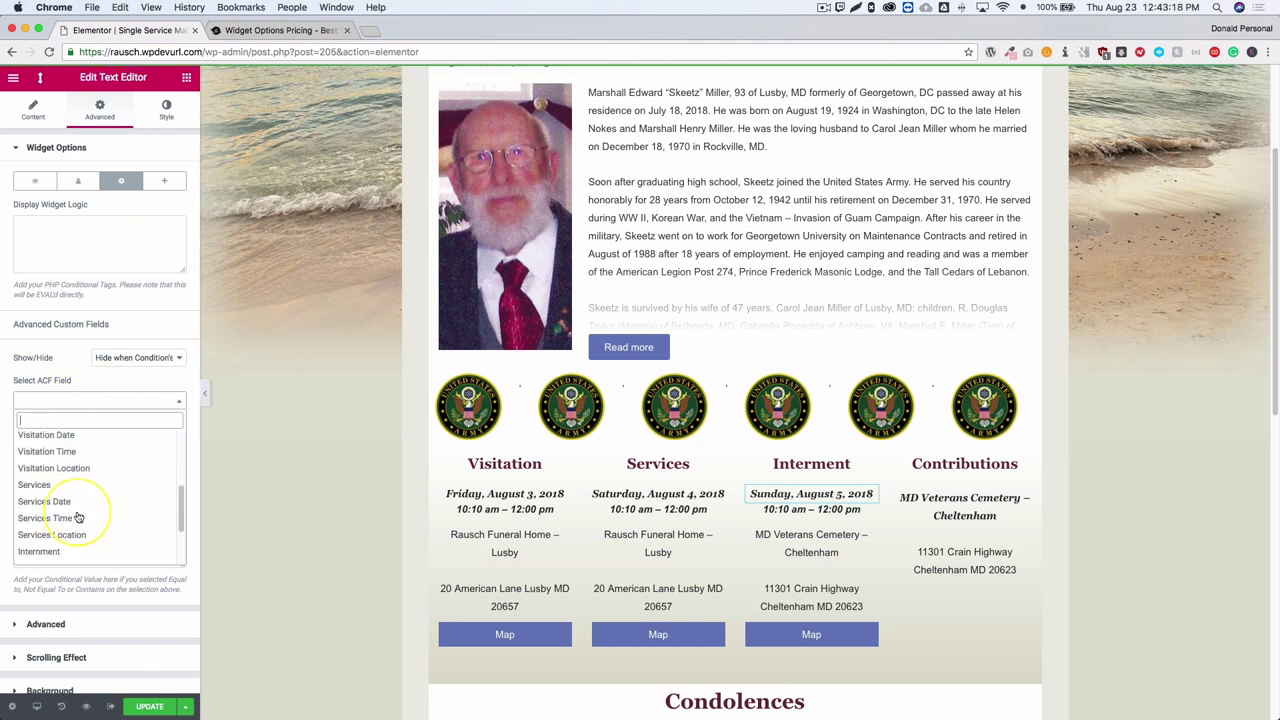
{"action": "scroll", "coordinate": [78, 515], "scroll_direction": "down", "scroll_amount": 2}
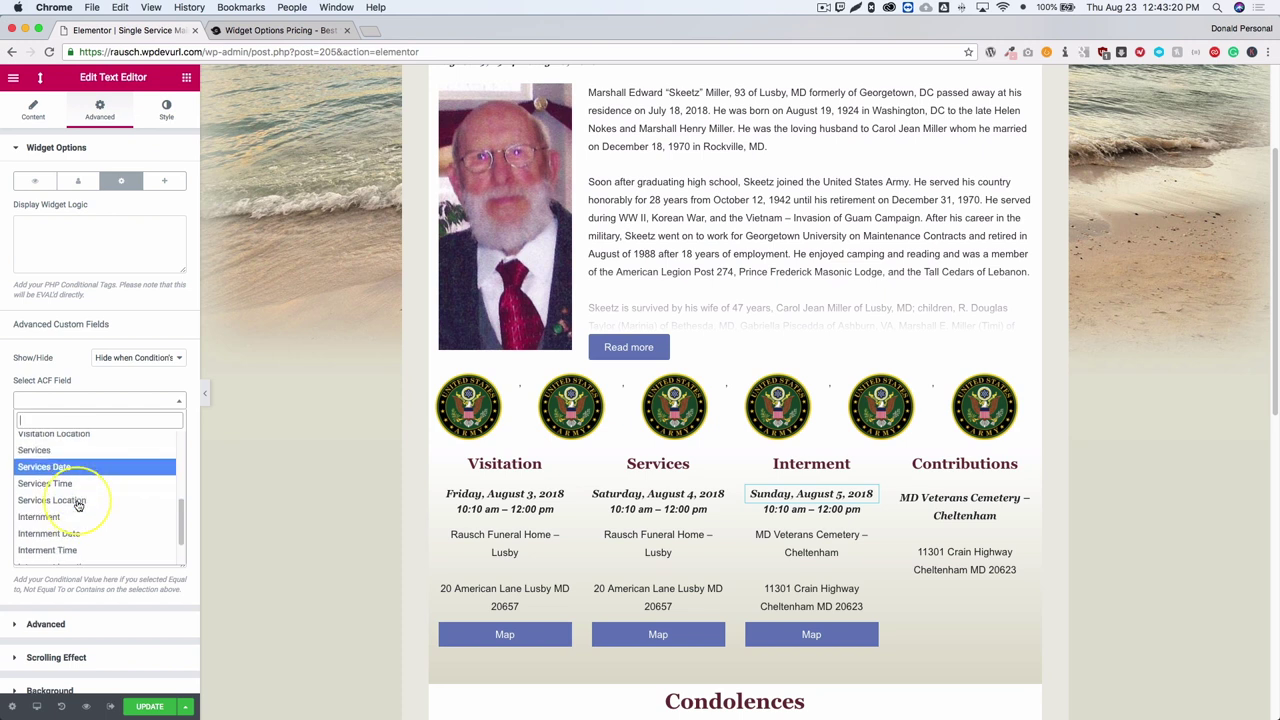
{"action": "scroll", "coordinate": [78, 508], "scroll_direction": "down", "scroll_amount": 1}
{"action": "left_click", "coordinate": [73, 541]}
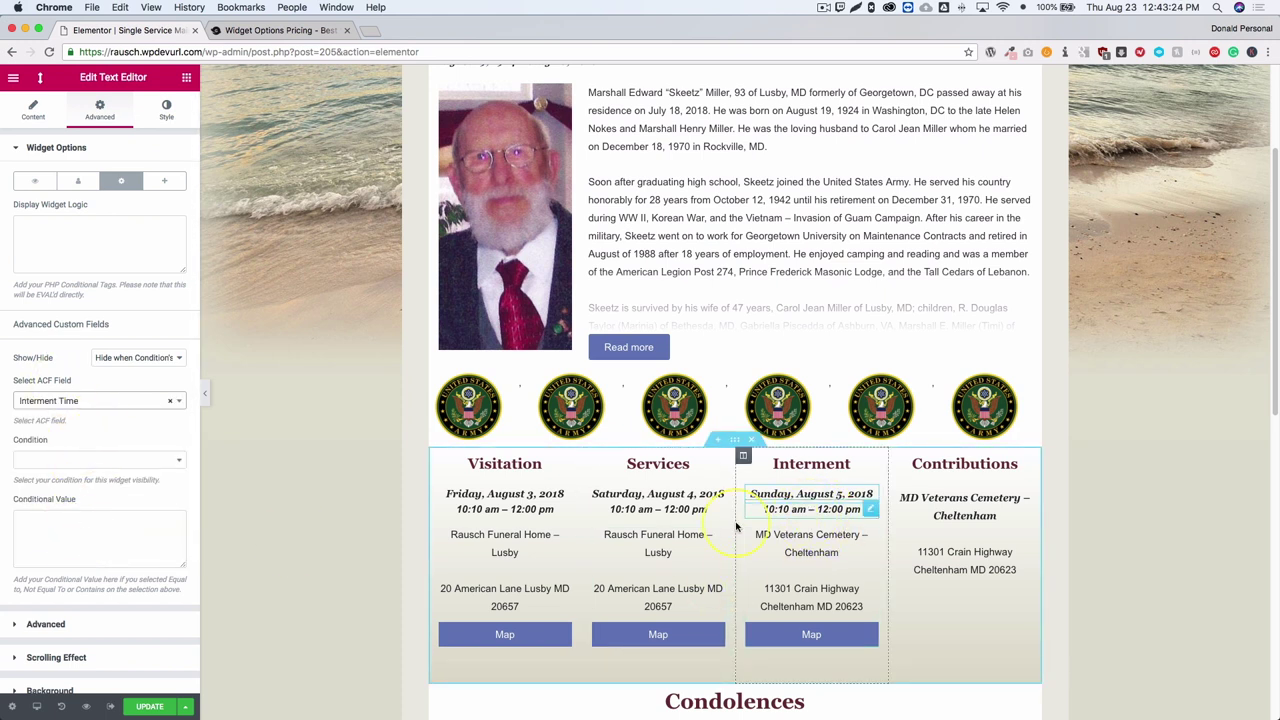
Set the Interment date text's visibility condition to Is Empty and update the template
{"action": "left_click", "coordinate": [163, 461]}
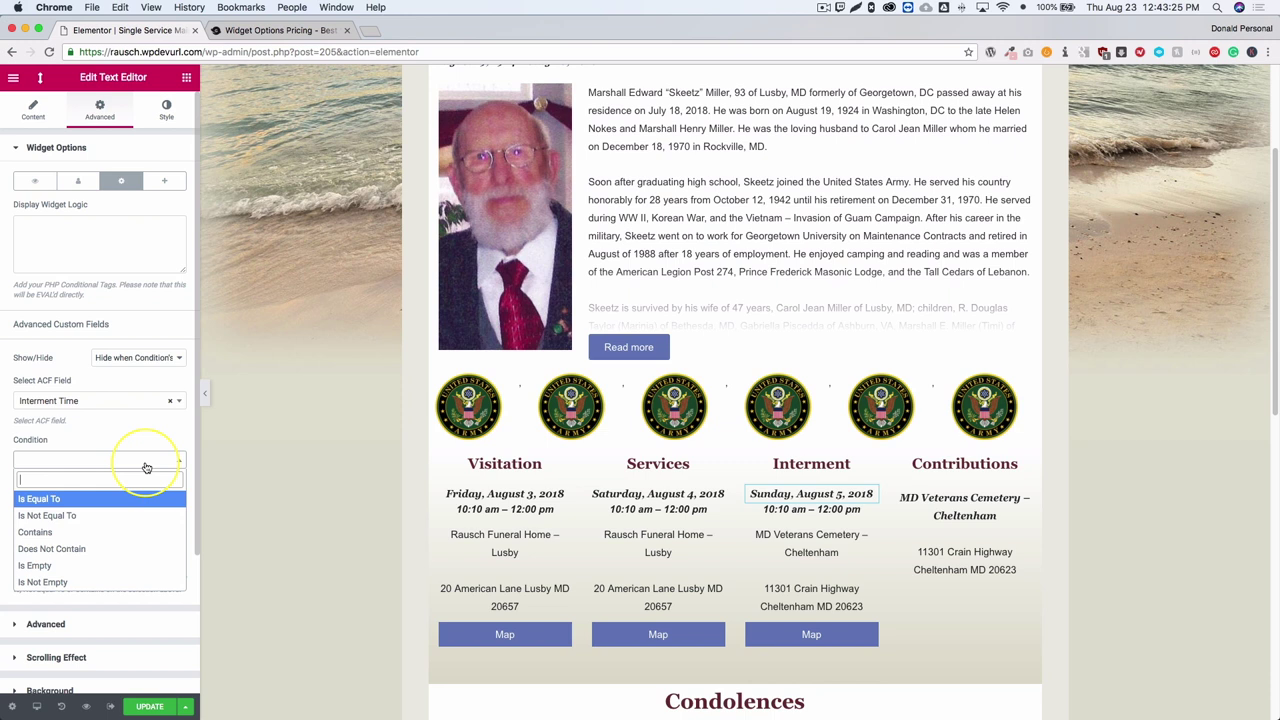
{"action": "left_click", "coordinate": [69, 566]}
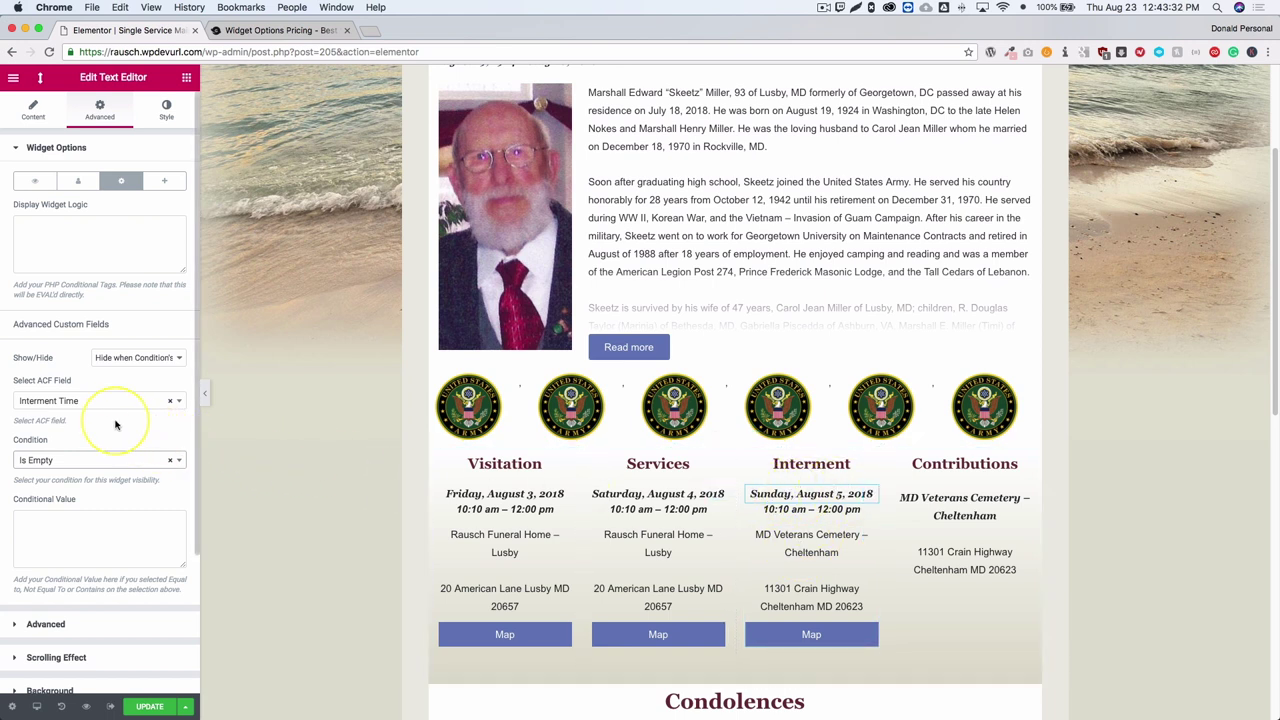
{"action": "left_click", "coordinate": [149, 707]}
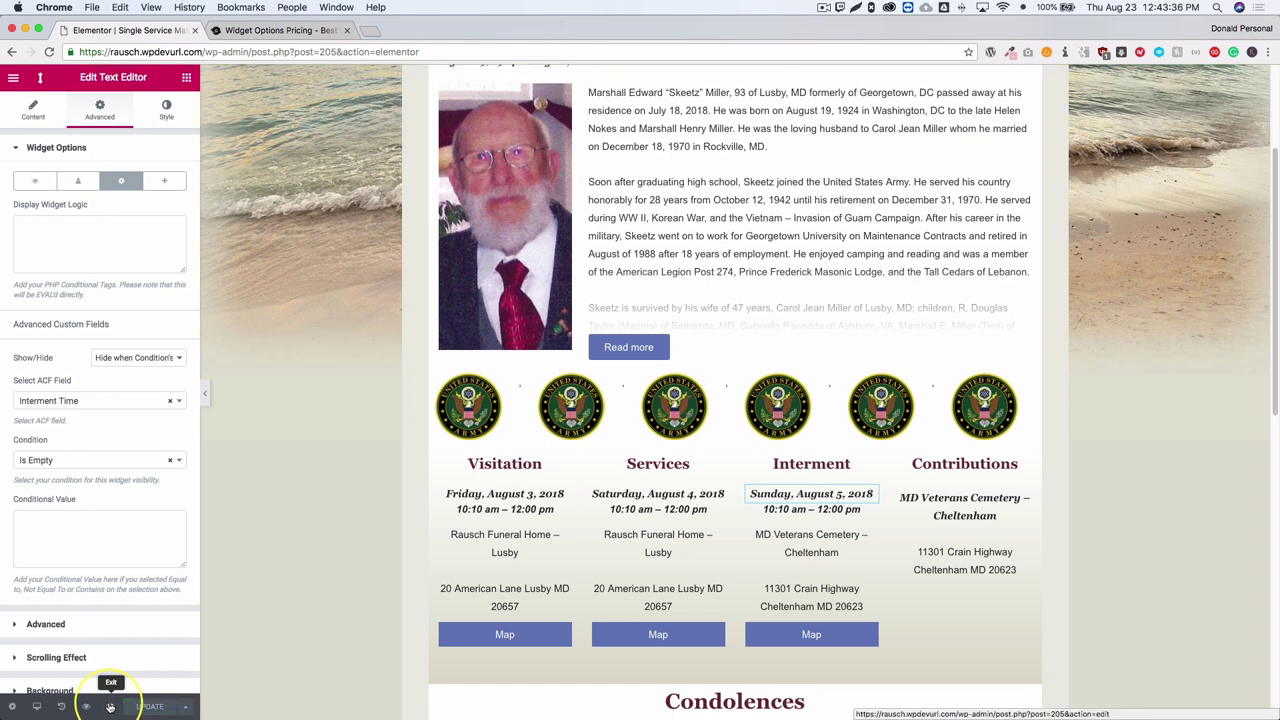
Preview the service page in the browser and check the Interment column's date and time
{"action": "mouse_move", "coordinate": [86, 707]}
{"action": "left_click", "coordinate": [140, 672]}
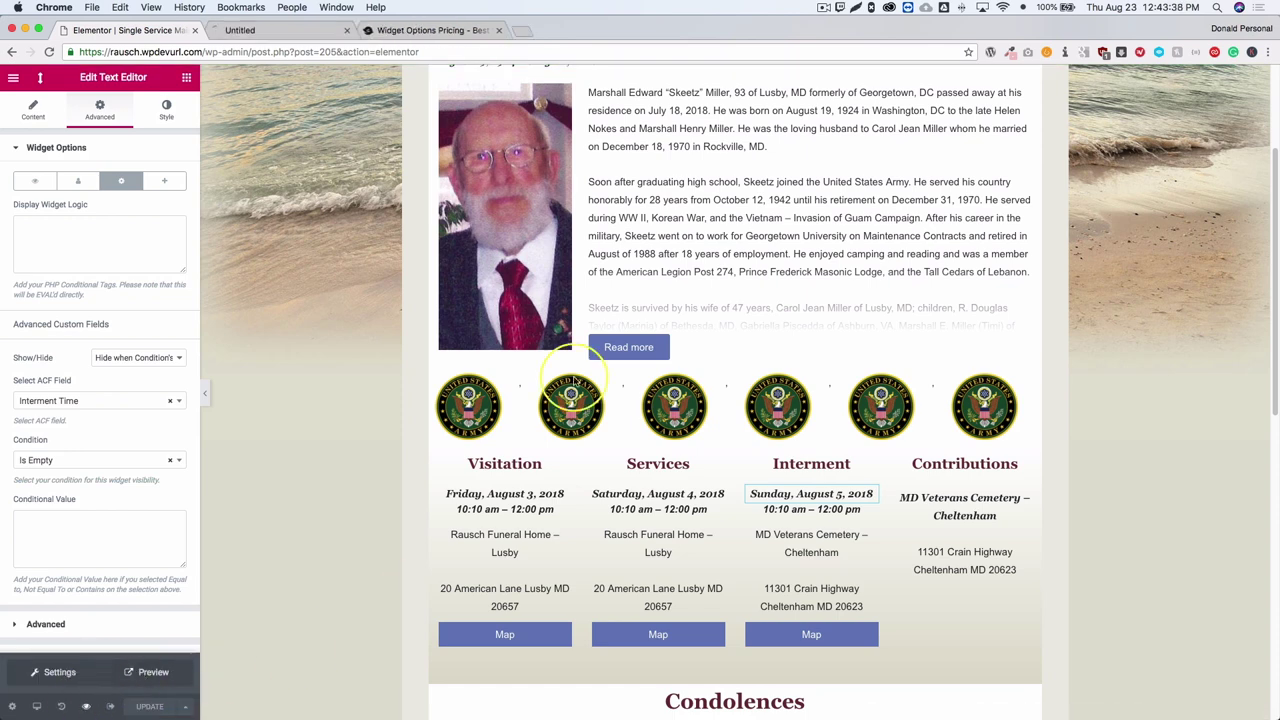
{"action": "left_click", "coordinate": [283, 32]}
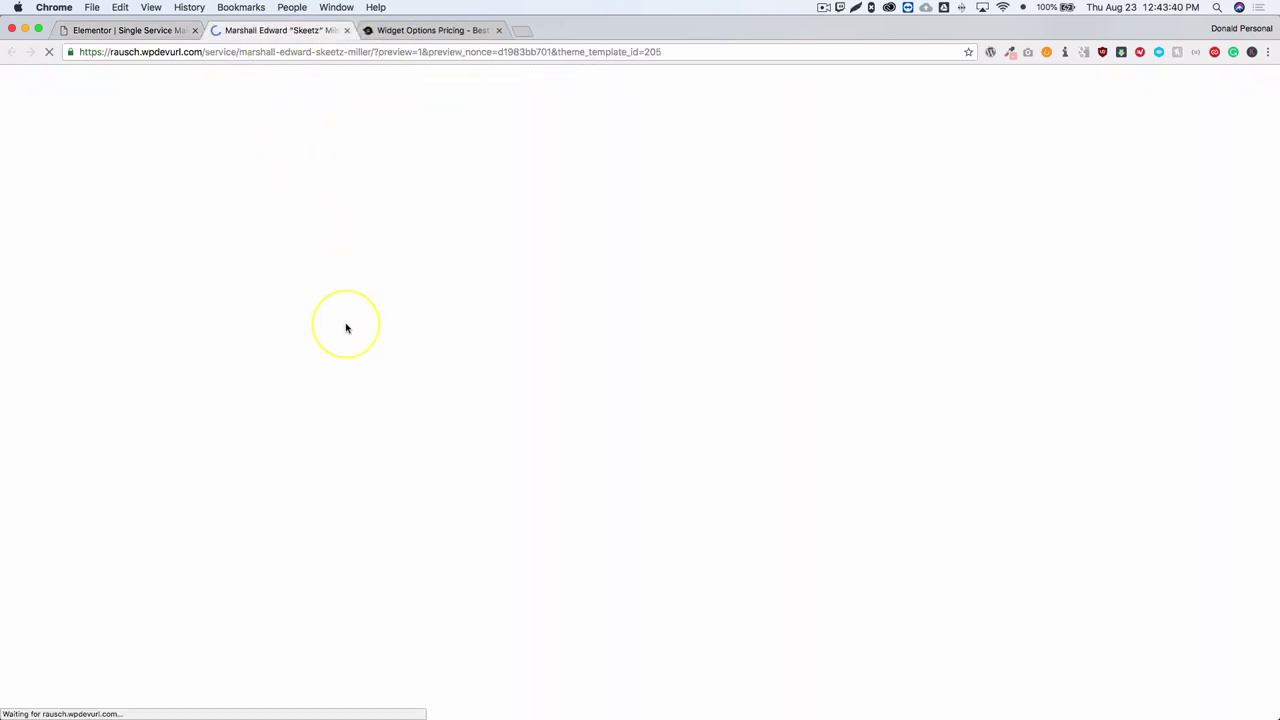
{"action": "scroll", "coordinate": [229, 312], "scroll_direction": "down", "scroll_amount": 5}
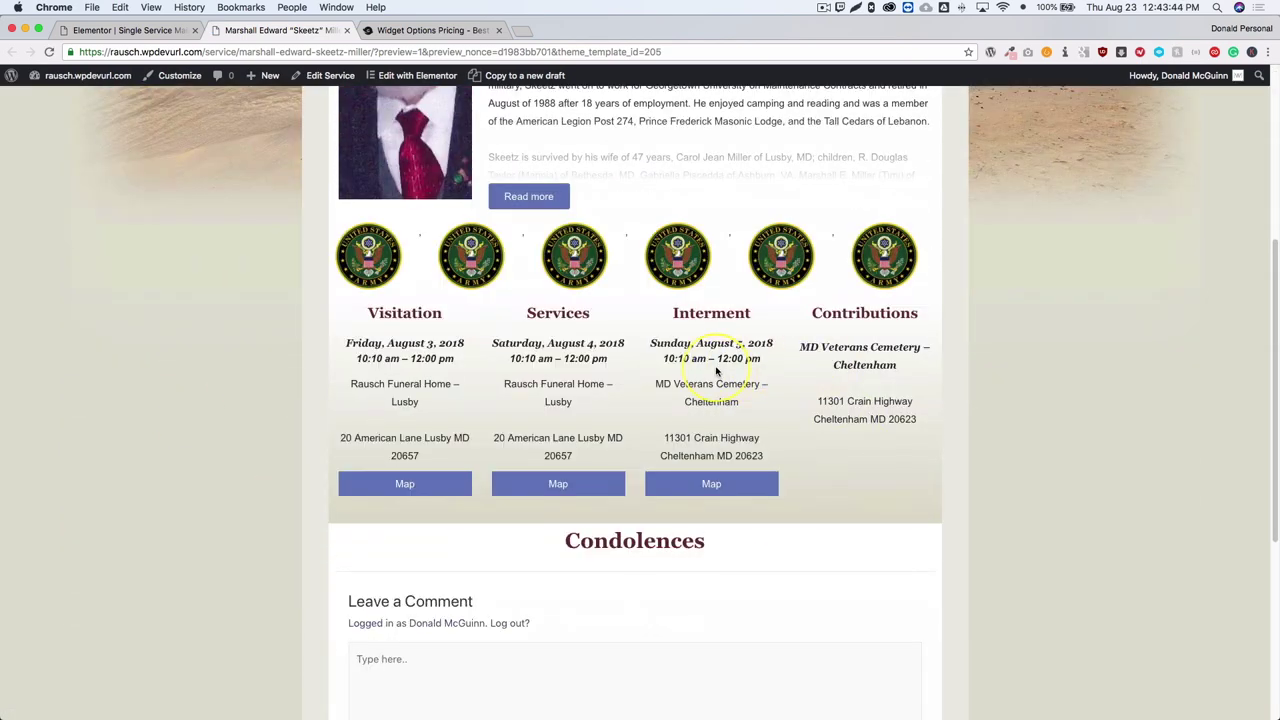
Open the previewed service's edit screen in a separate tab and display its Internment fields
{"action": "left_click_drag", "start_coordinate": [719, 358], "coordinate": [762, 343]}
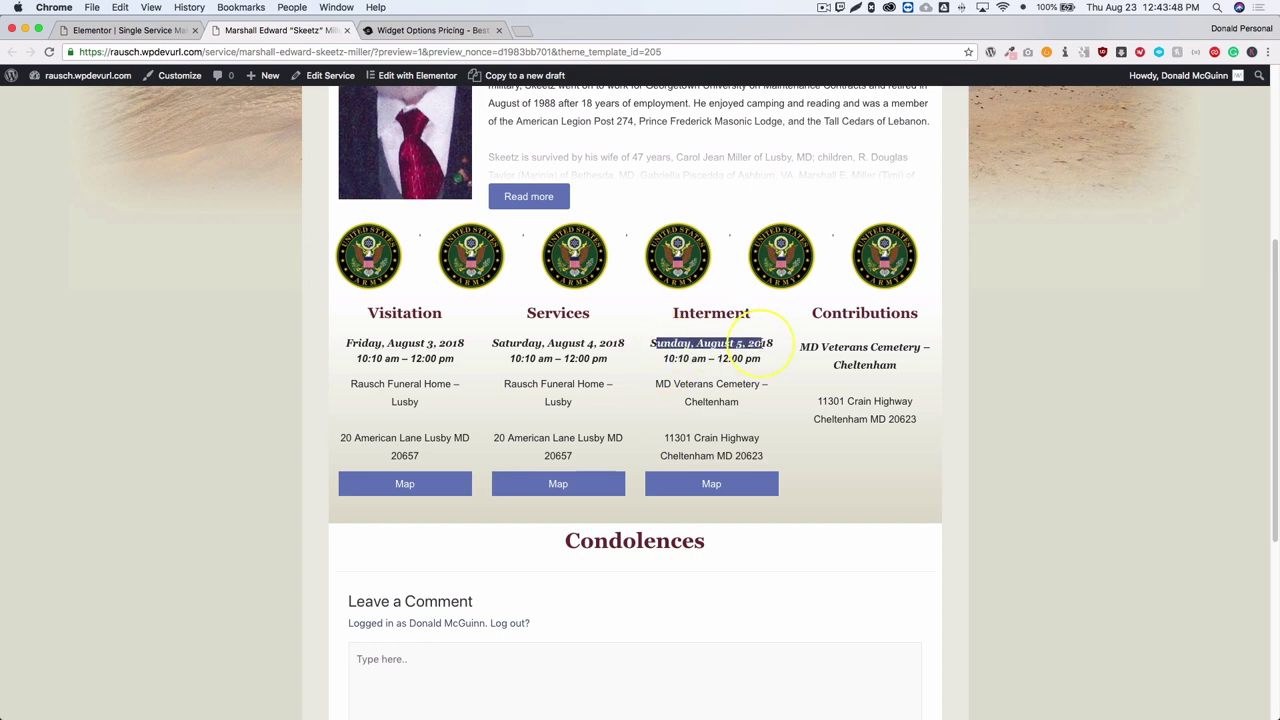
{"action": "left_click", "coordinate": [330, 76], "text": "super"}
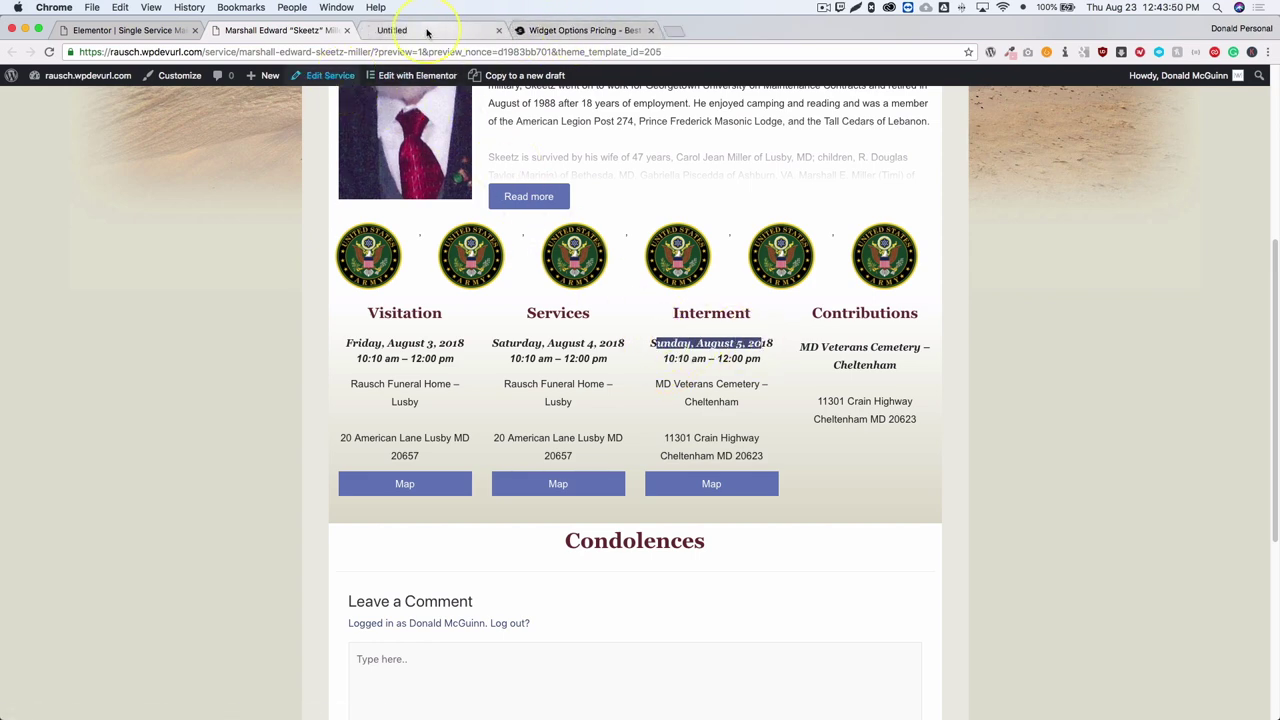
{"action": "left_click_drag", "start_coordinate": [280, 30], "coordinate": [430, 30]}
{"action": "left_click", "coordinate": [275, 30]}
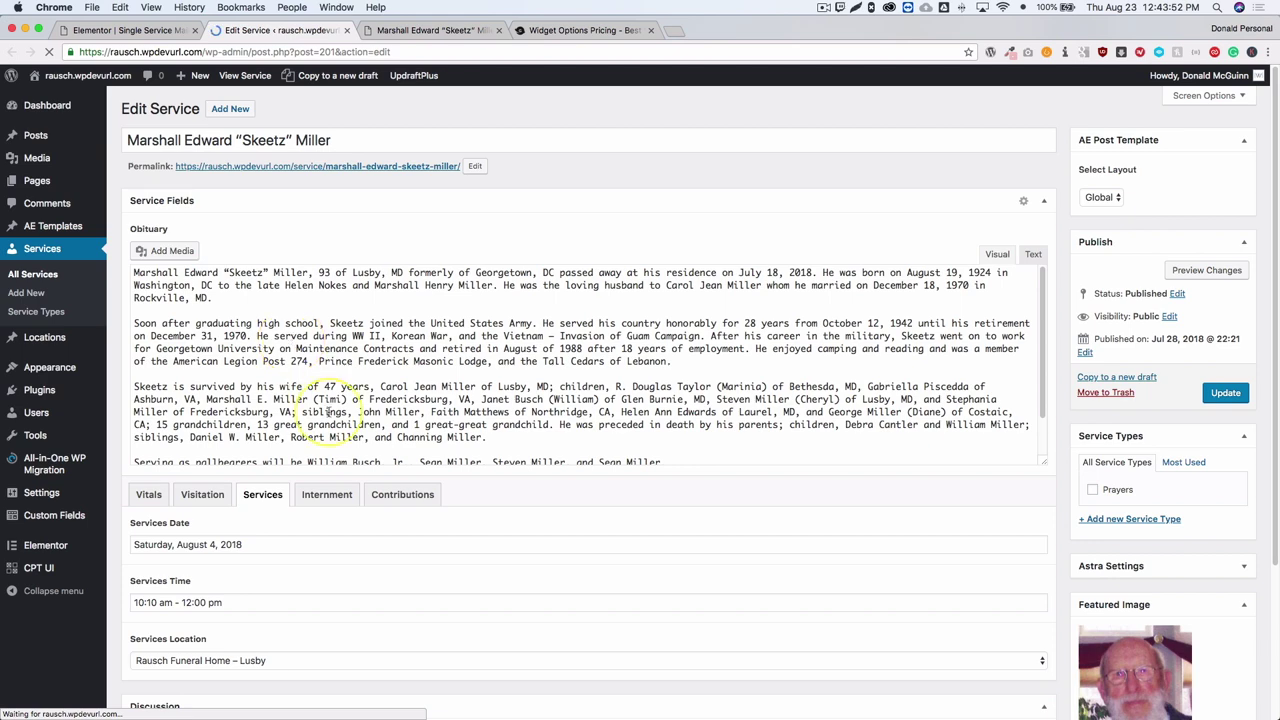
{"action": "scroll", "coordinate": [458, 542], "scroll_direction": "down", "scroll_amount": 3}
{"action": "left_click", "coordinate": [322, 330]}
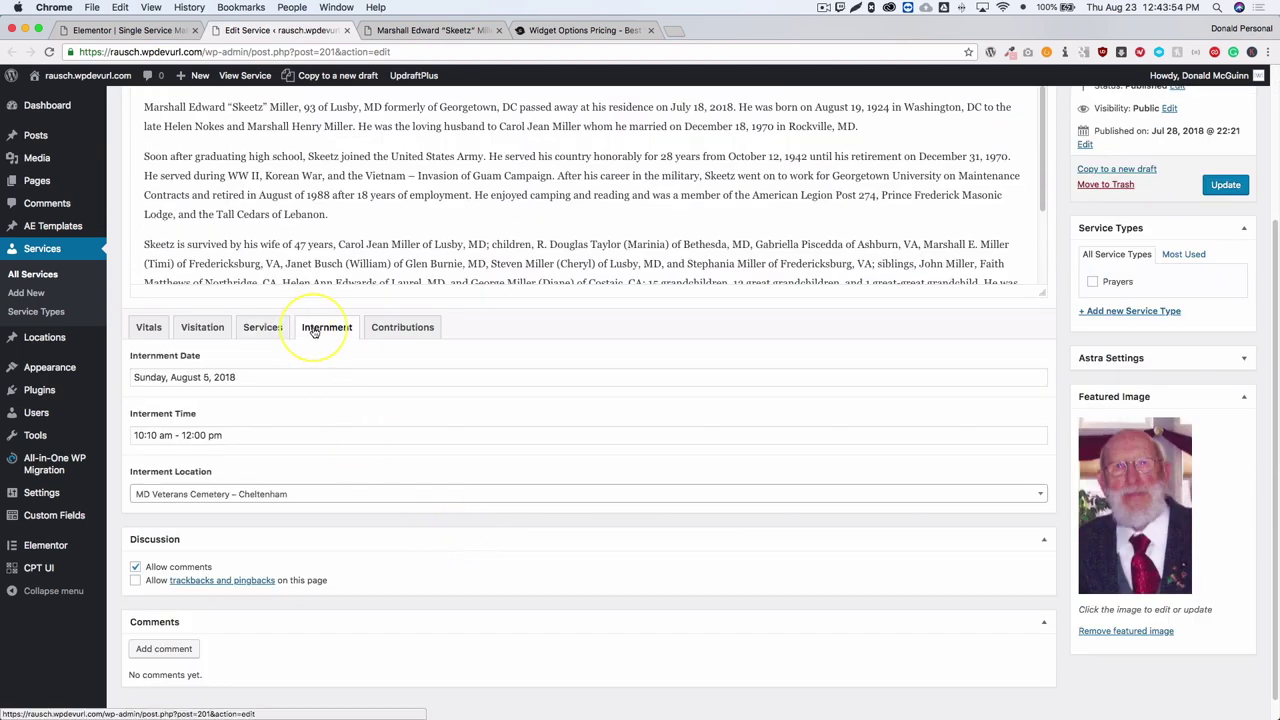
Clear the service's Interment Time field and update the post
{"action": "triple_click", "coordinate": [257, 437]}
{"action": "key", "text": "BackSpace"}
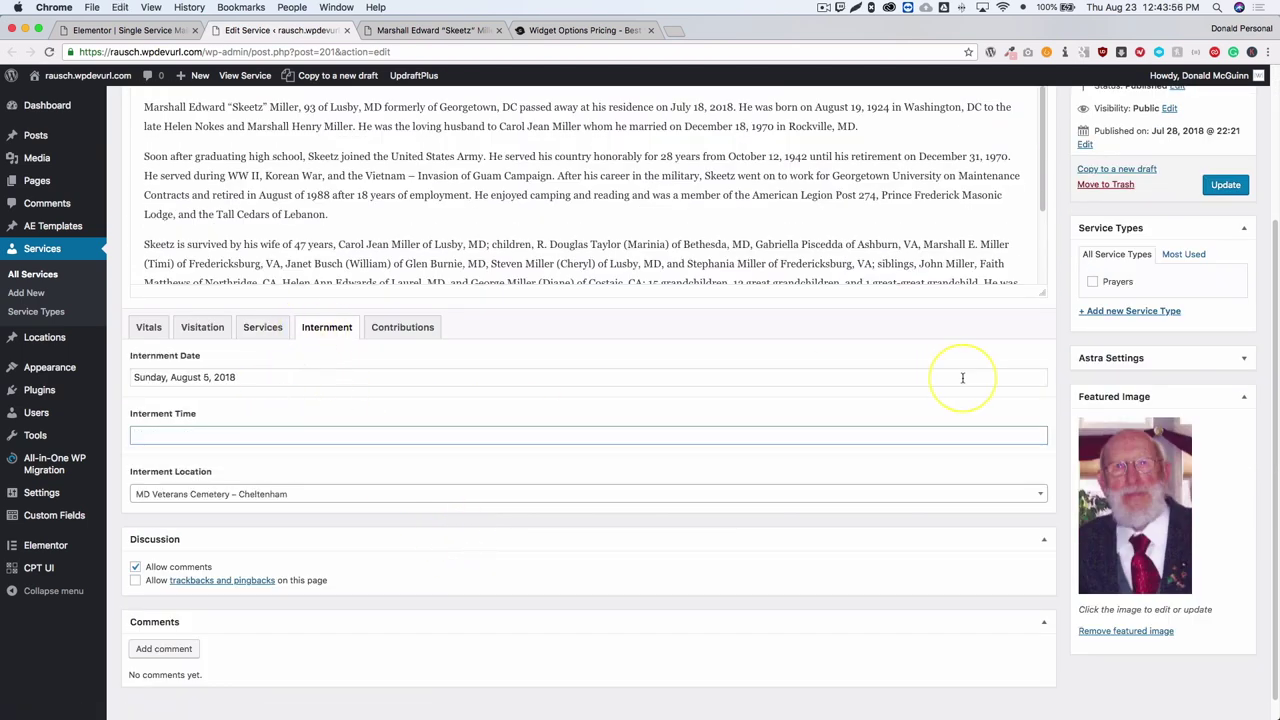
{"action": "left_click", "coordinate": [1224, 184]}
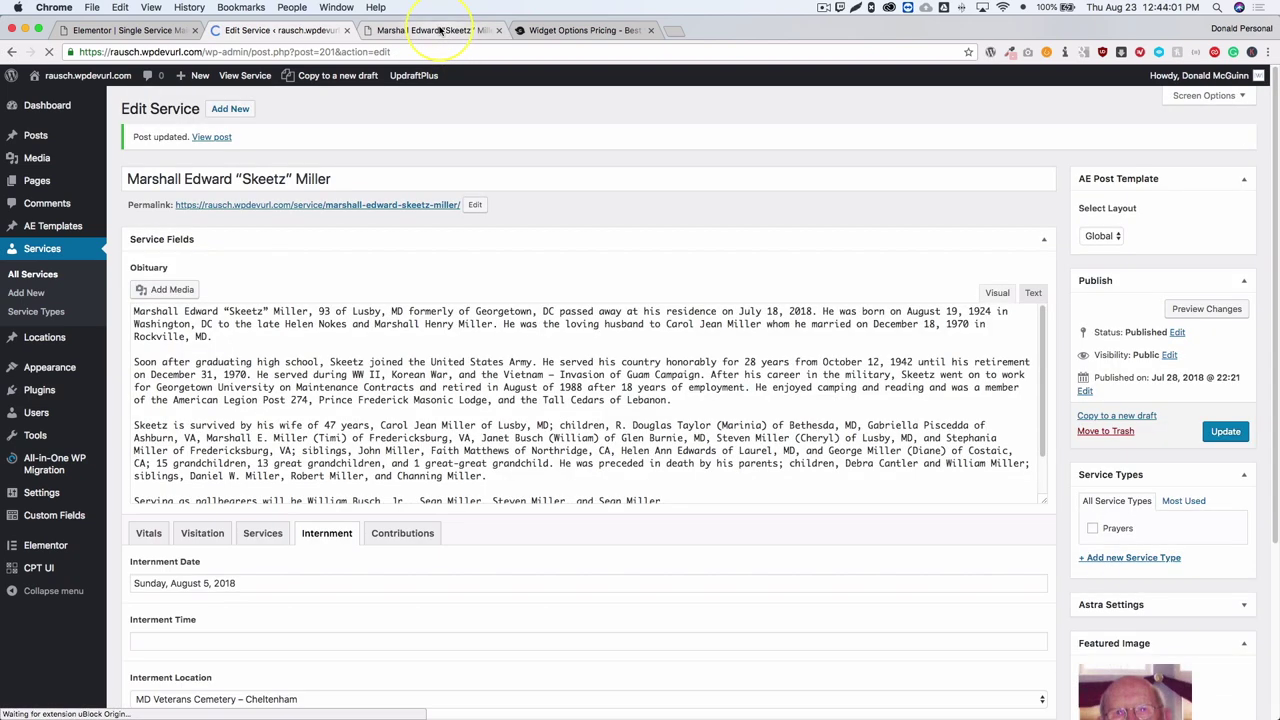
Reload the service preview and compare the date and time text in the Interment and Services columns
{"action": "left_click", "coordinate": [439, 31]}
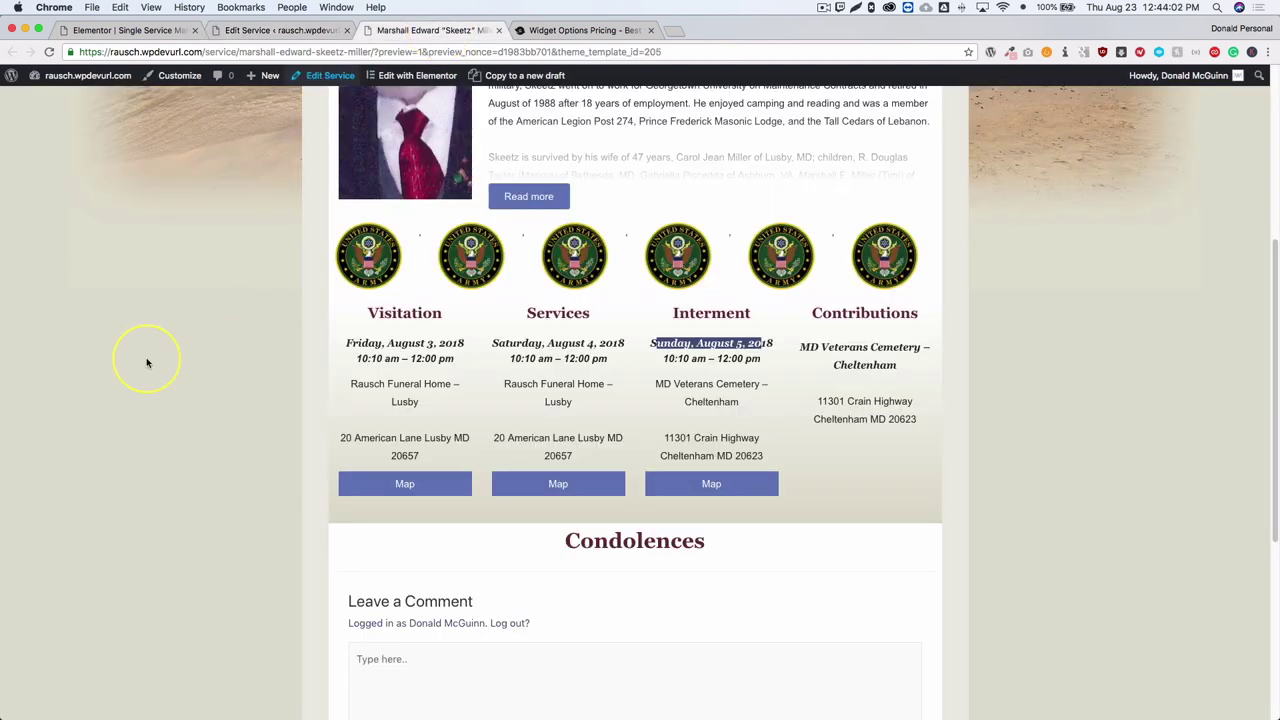
{"action": "key", "text": "super+r"}
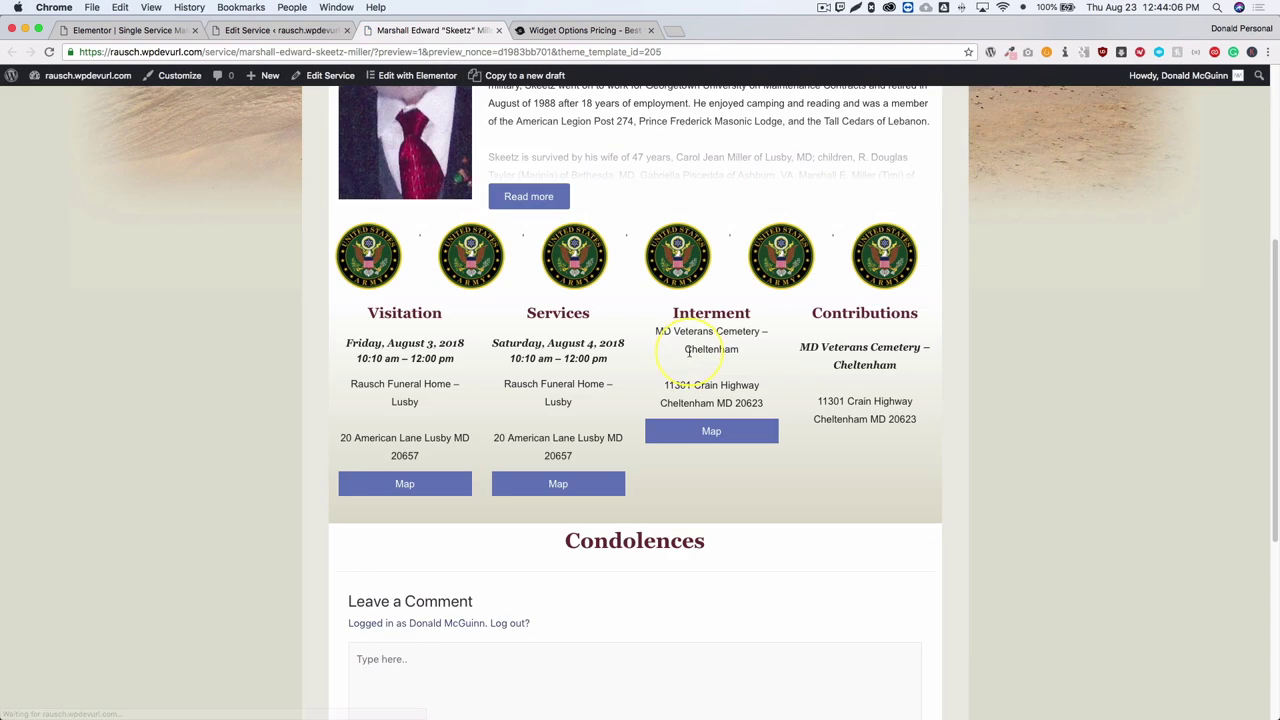
{"action": "mouse_move", "coordinate": [614, 343]}
{"action": "left_mouse_down"}
{"action": "mouse_move", "coordinate": [503, 345]}
{"action": "mouse_move", "coordinate": [599, 343]}
{"action": "left_mouse_up"}
{"action": "left_click_drag", "start_coordinate": [522, 369], "coordinate": [514, 363]}
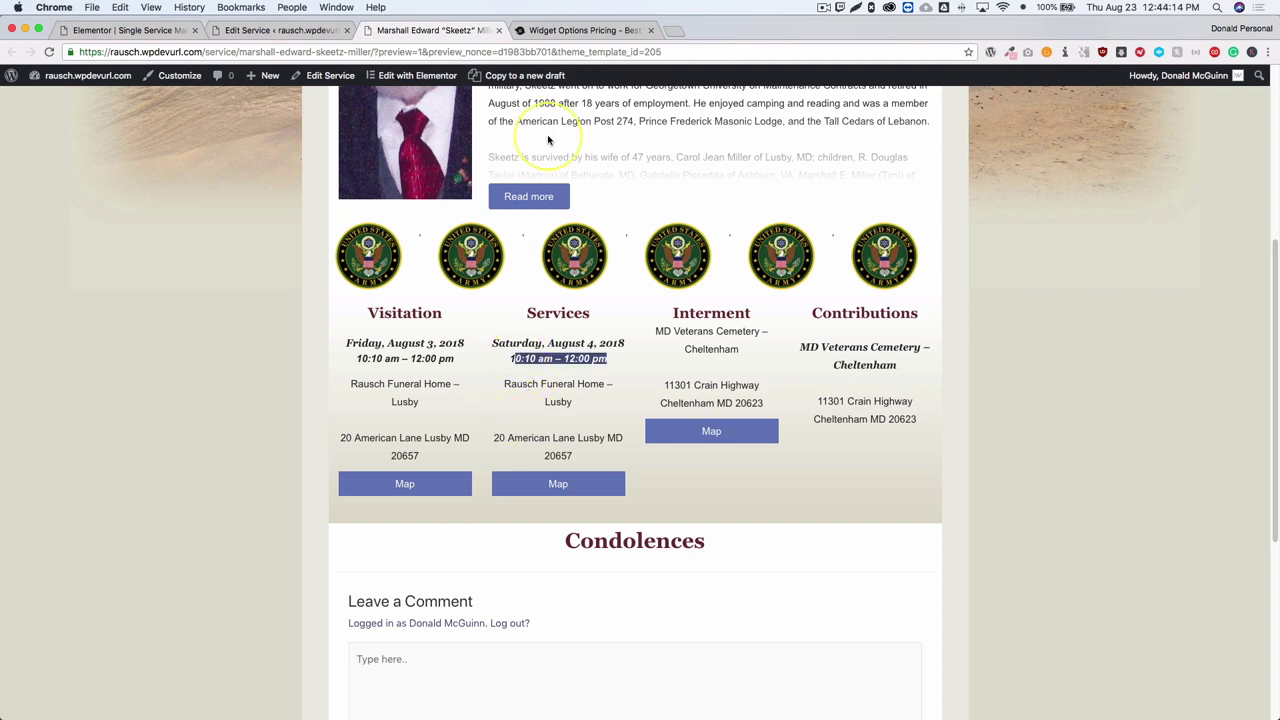
Return to the service's edit screen, set Interment Time to 10:10 am - 12:00 pm and update the post
{"action": "left_click", "coordinate": [305, 30]}
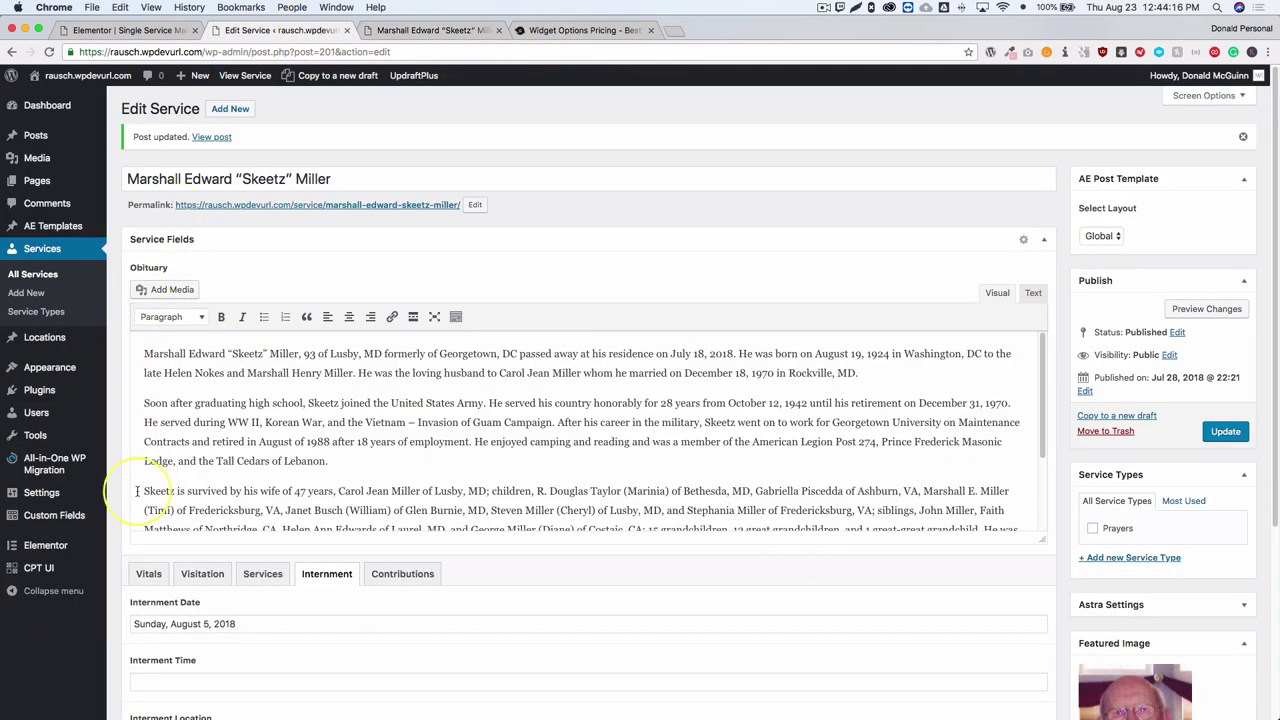
{"action": "scroll", "coordinate": [137, 491], "scroll_direction": "down", "scroll_amount": 5}
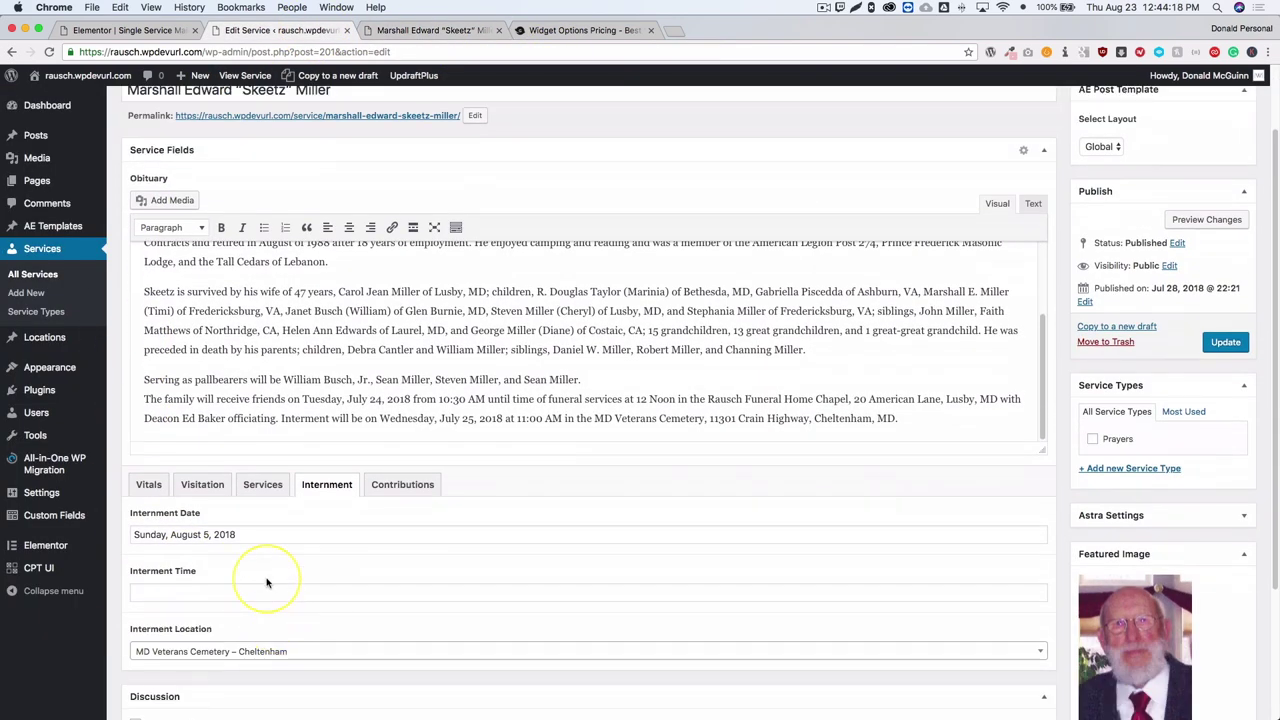
{"action": "left_click", "coordinate": [338, 588]}
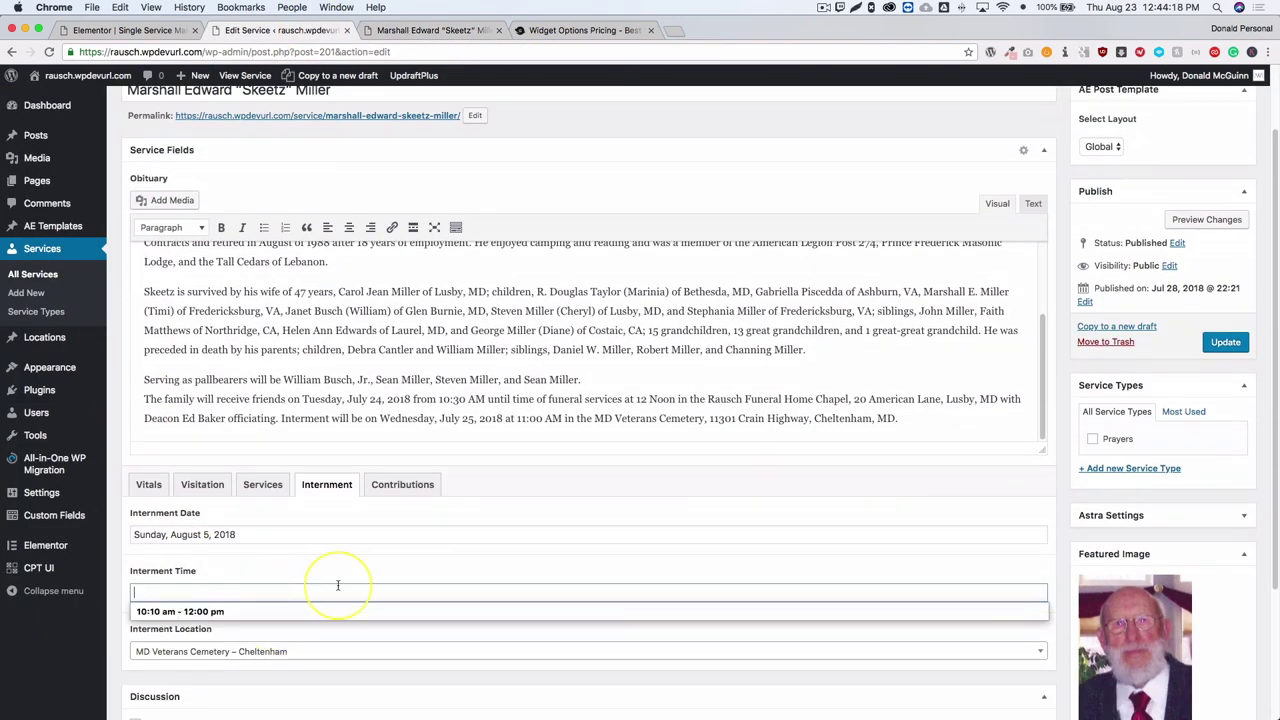
{"action": "left_click", "coordinate": [338, 610]}
{"action": "left_click", "coordinate": [1225, 342]}
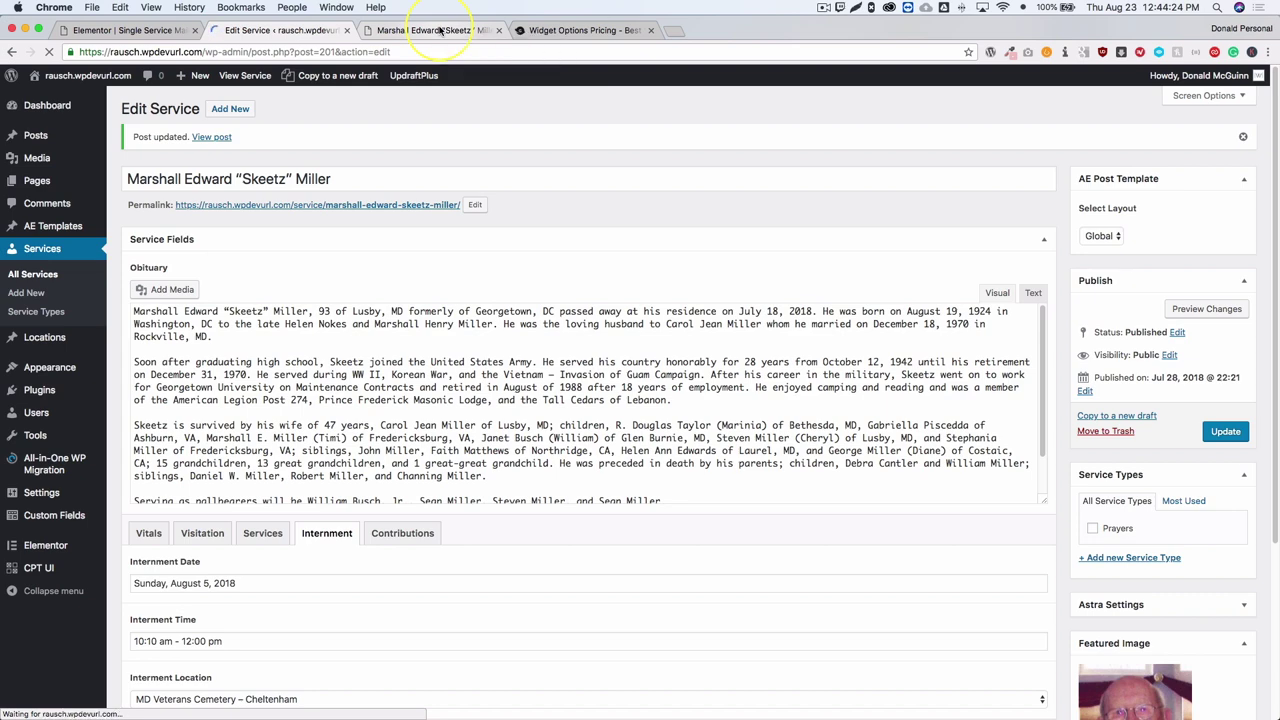
Go back to the service preview and check the Interment column's date and time again
{"action": "left_click", "coordinate": [440, 30]}
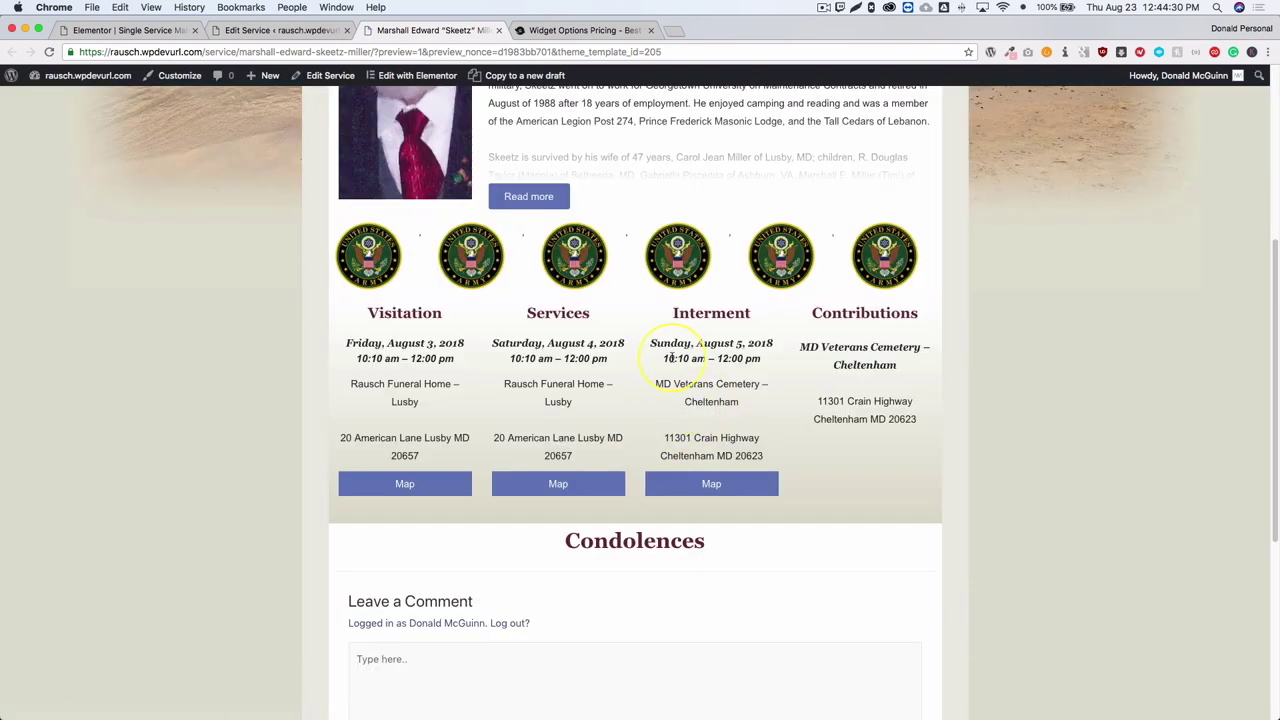
{"action": "left_click_drag", "start_coordinate": [665, 345], "coordinate": [740, 358]}
{"action": "left_click", "coordinate": [704, 358]}
Switch to the Elementor Portfolio Template on the Creative Atmosphere site and open the project title widget's settings
{"action": "key", "text": "ctrl+t"}
{"action": "type", "text": "cr"}
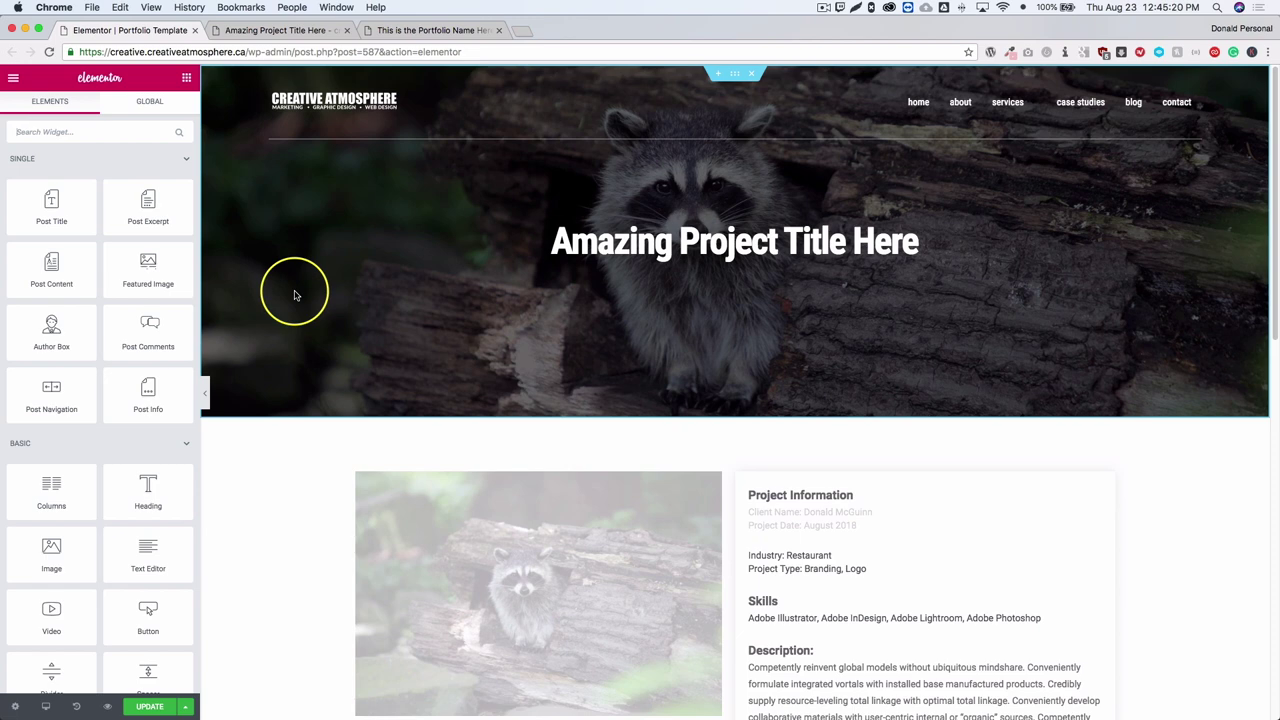
{"action": "scroll", "coordinate": [295, 295], "scroll_direction": "down", "scroll_amount": 1}
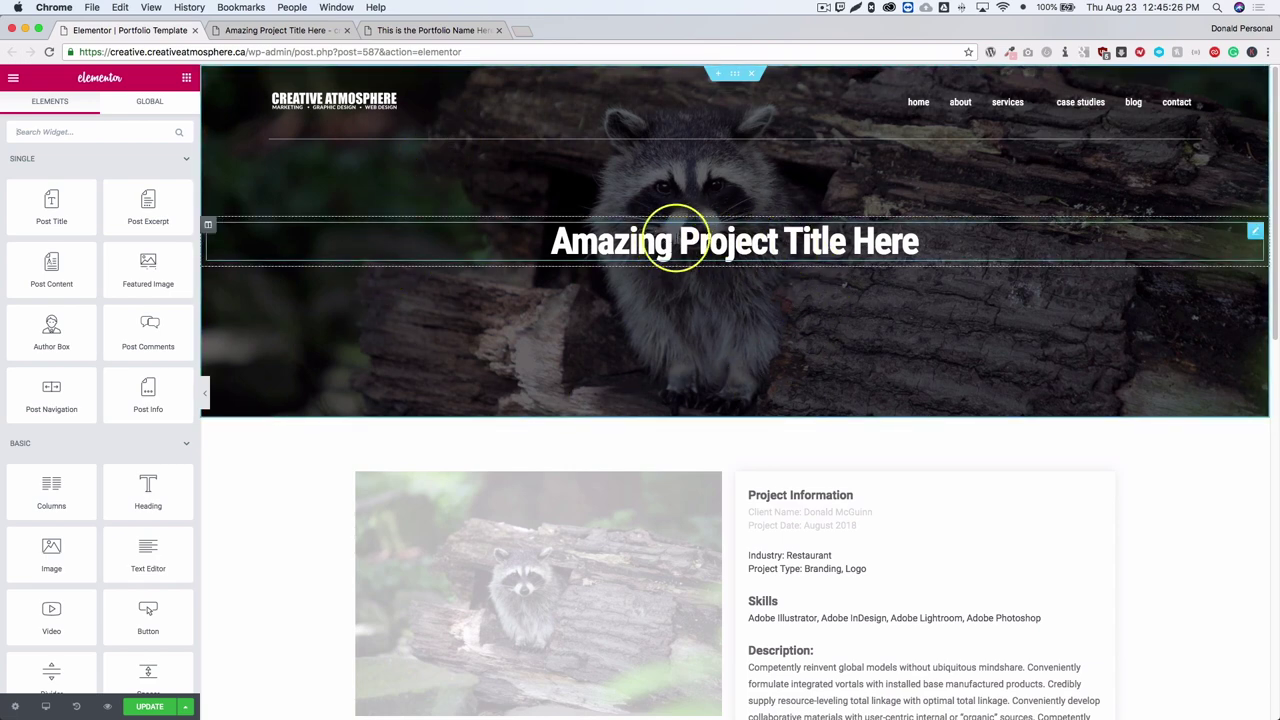
{"action": "left_click", "coordinate": [708, 238]}
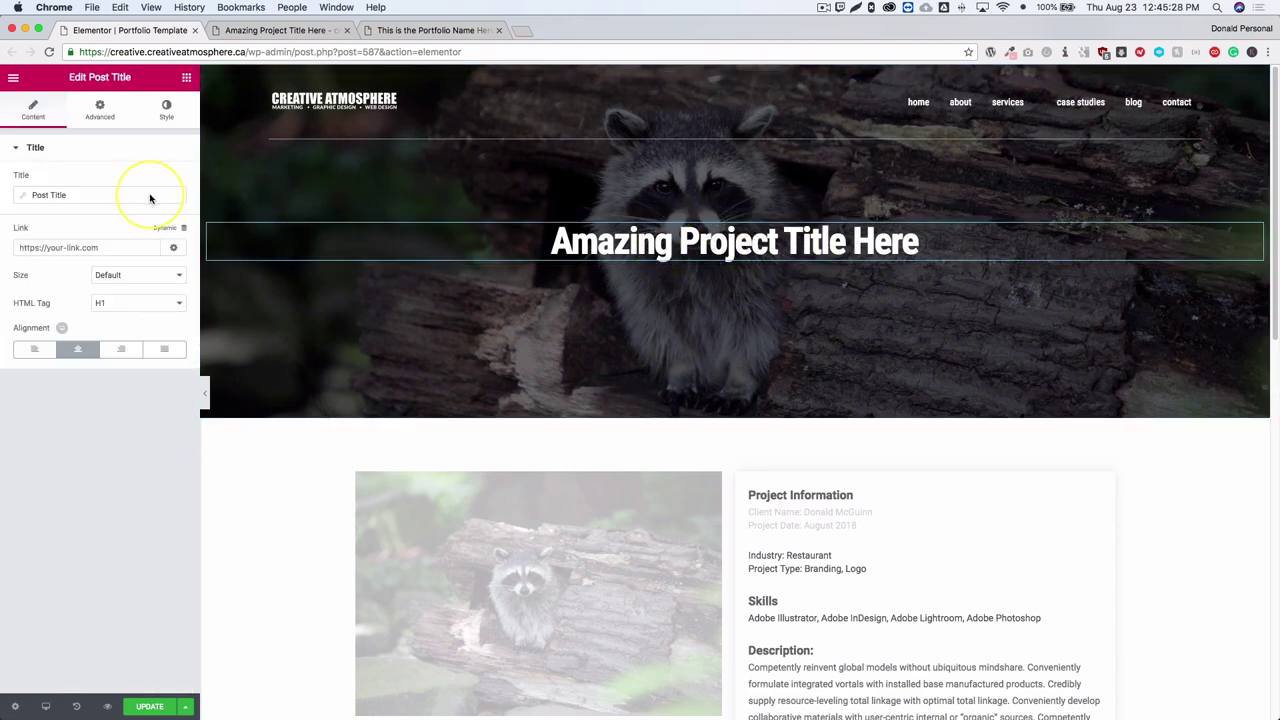
Examine the portfolio template's hero title, featured image, video, gallery and project information sections
{"action": "scroll", "coordinate": [351, 251], "scroll_direction": "down", "scroll_amount": 3}
{"action": "scroll", "coordinate": [320, 261], "scroll_direction": "down", "scroll_amount": 3}
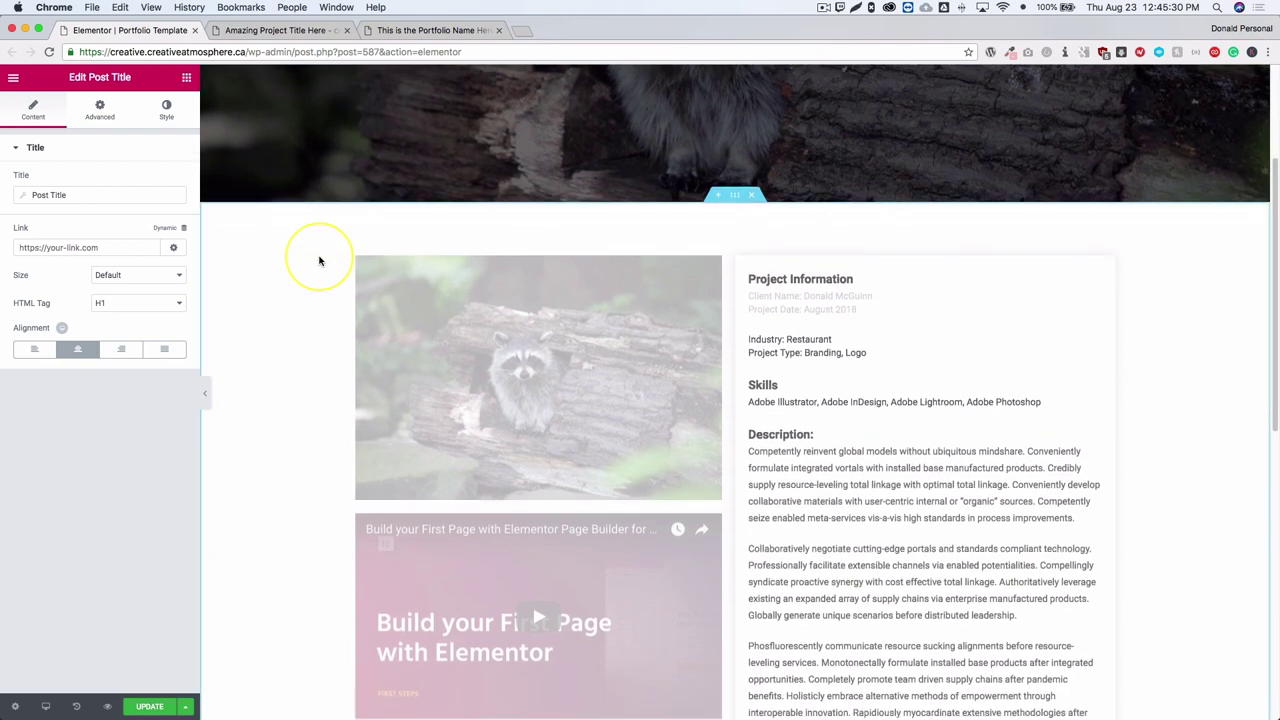
{"action": "scroll", "coordinate": [320, 261], "scroll_direction": "down", "scroll_amount": 2}
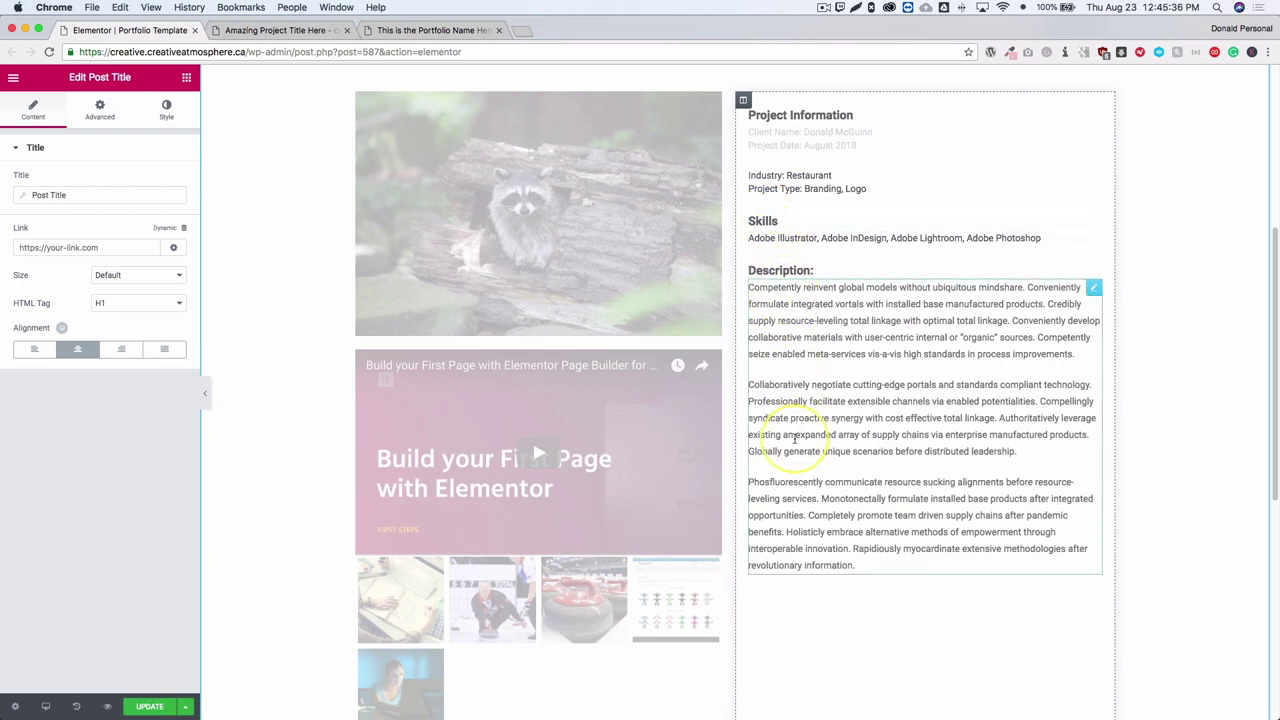
{"action": "scroll", "coordinate": [657, 517], "scroll_direction": "down", "scroll_amount": 1}
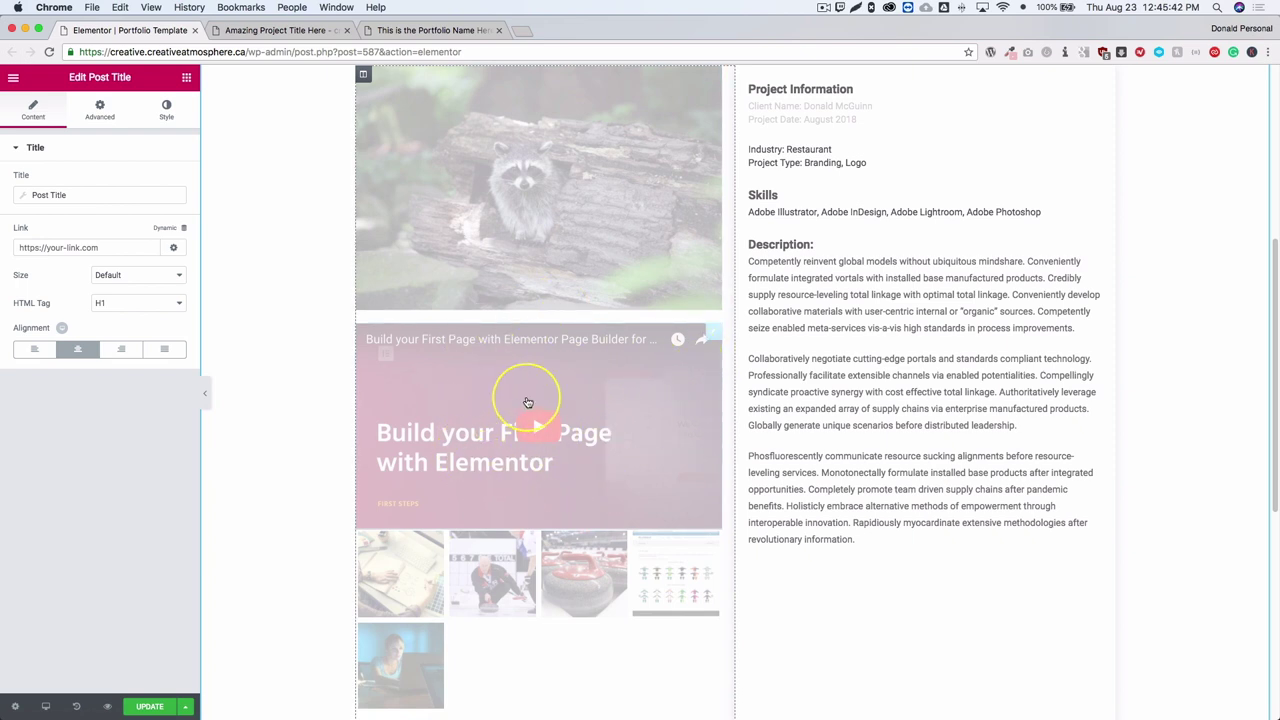
{"action": "scroll", "coordinate": [530, 193], "scroll_direction": "up", "scroll_amount": 4}
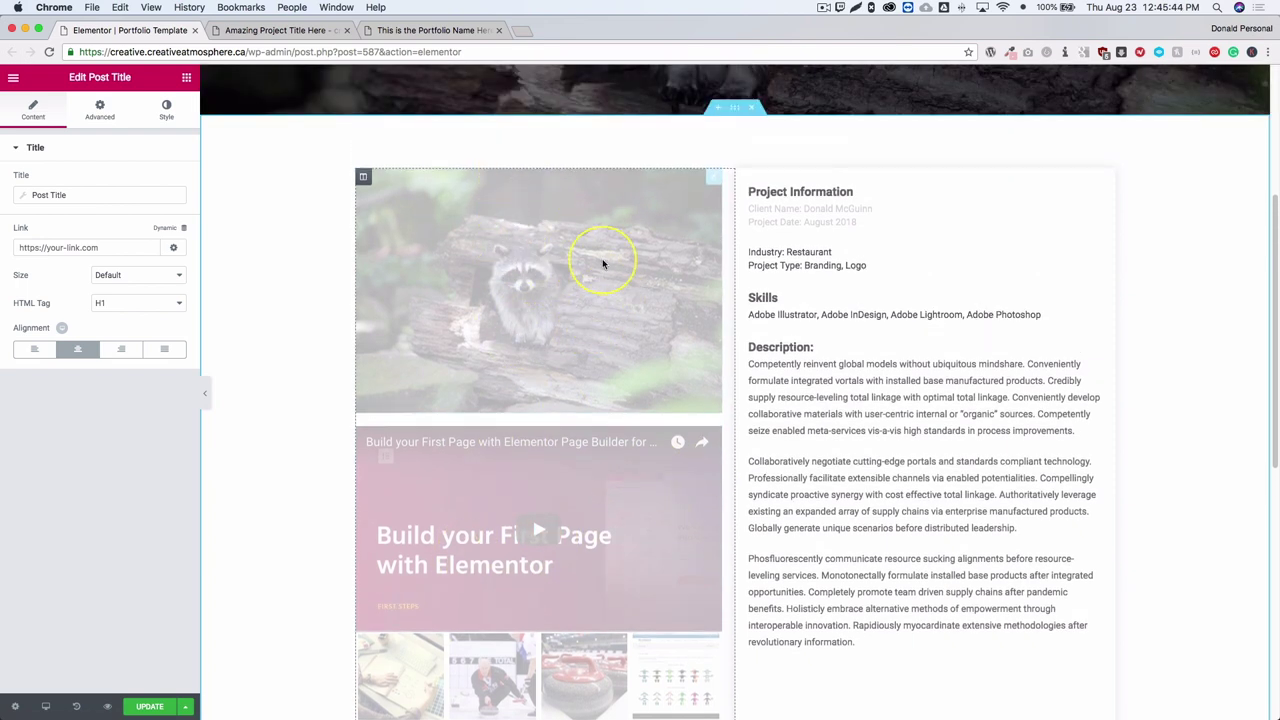
{"action": "scroll", "coordinate": [533, 271], "scroll_direction": "up", "scroll_amount": 5}
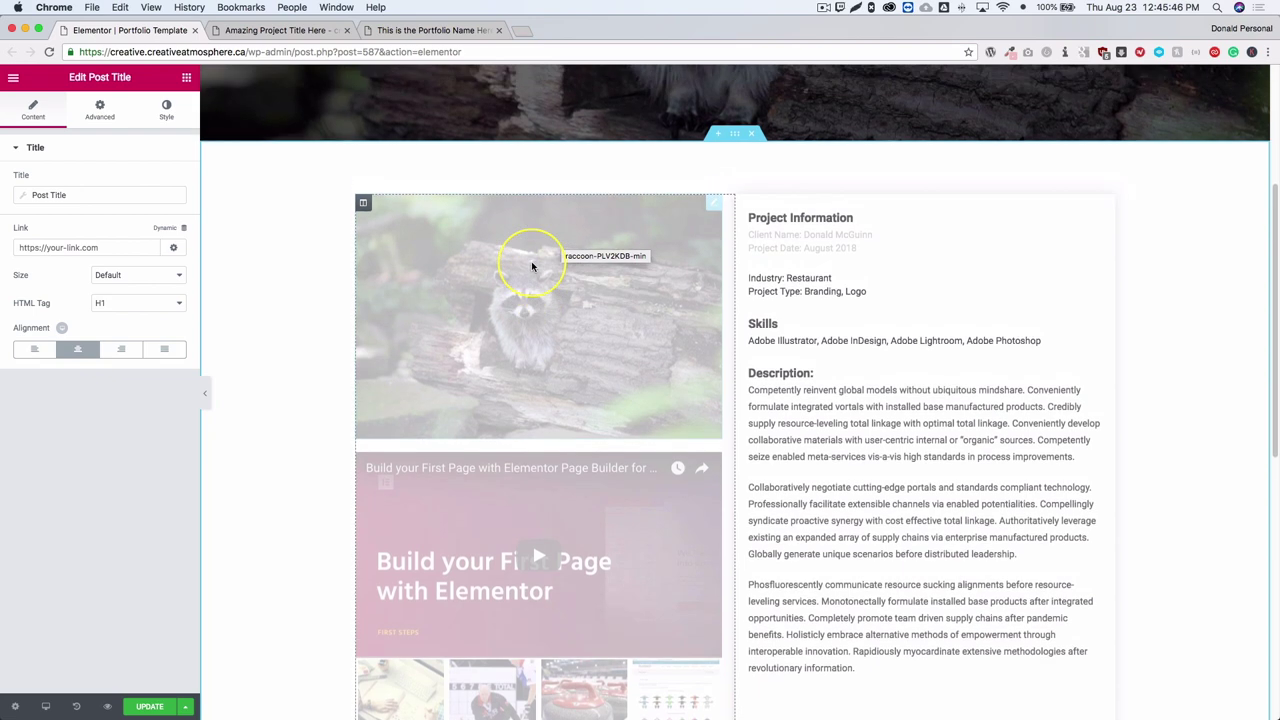
{"action": "scroll", "coordinate": [533, 266], "scroll_direction": "up", "scroll_amount": 3}
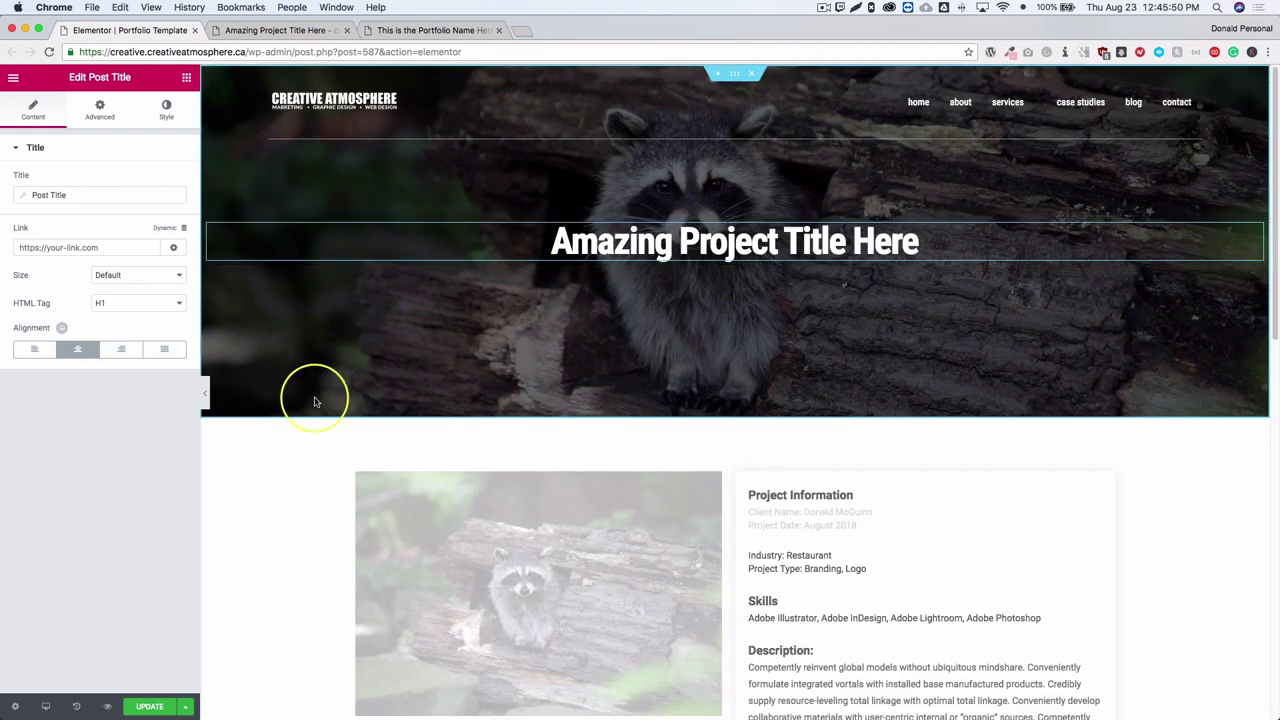
{"action": "scroll", "coordinate": [294, 400], "scroll_direction": "down", "scroll_amount": 5}
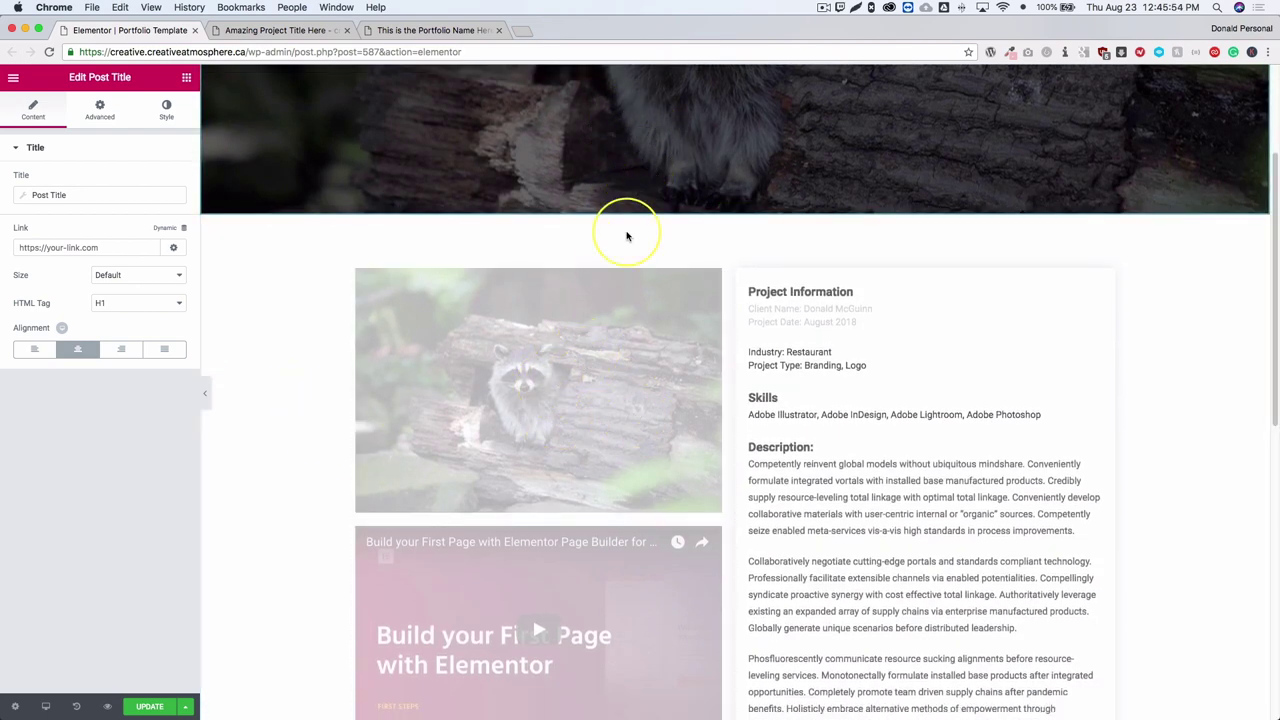
{"action": "scroll", "coordinate": [600, 350], "scroll_direction": "up", "scroll_amount": 2}
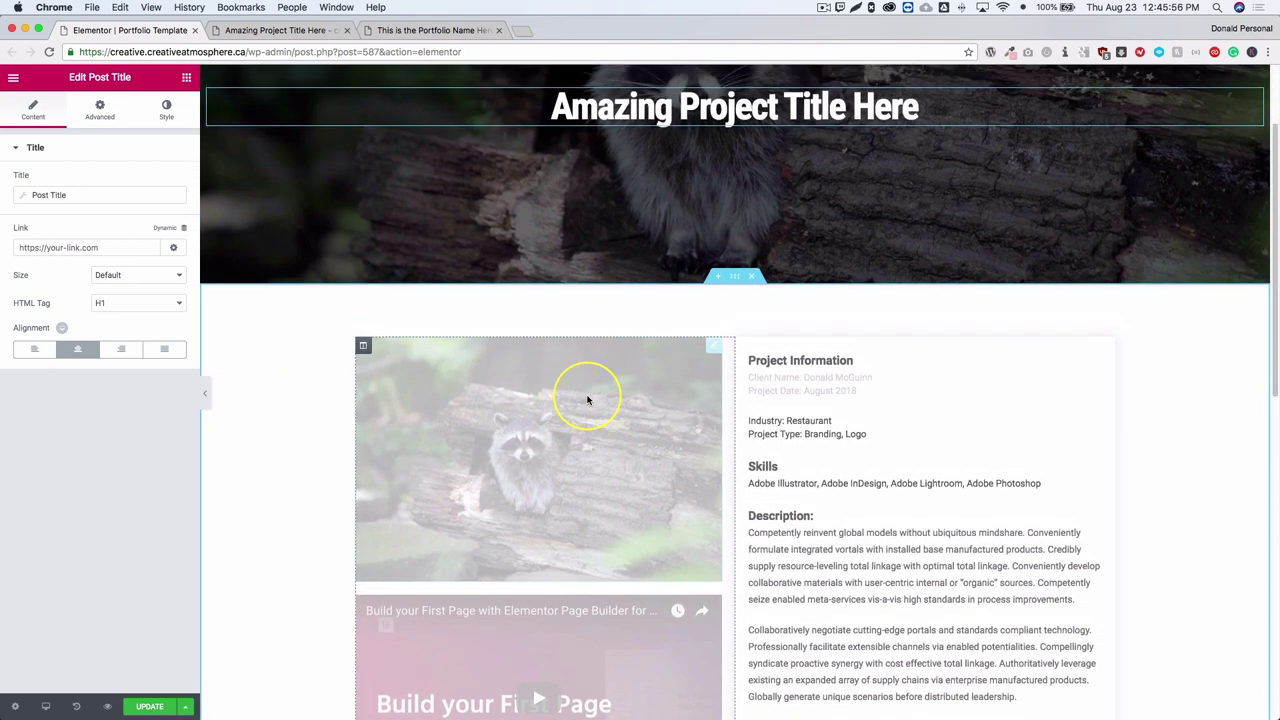
{"action": "scroll", "coordinate": [700, 250], "scroll_direction": "up", "scroll_amount": 2}
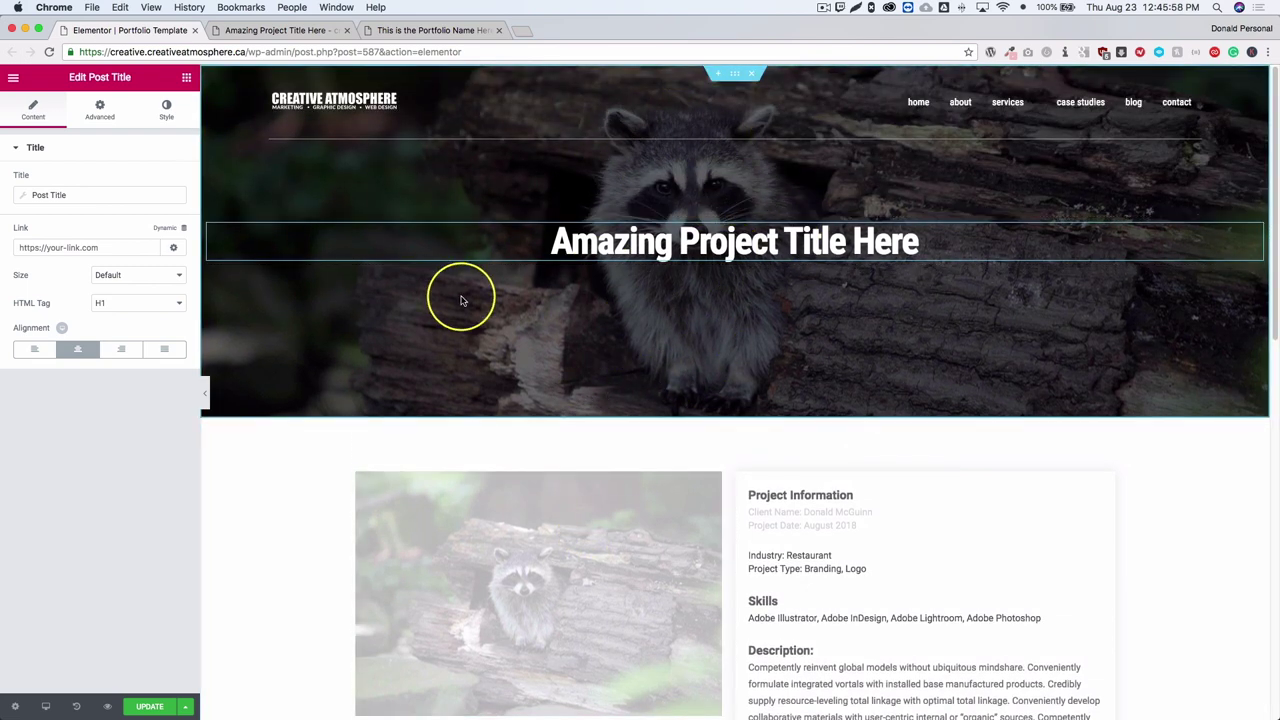
{"action": "scroll", "coordinate": [459, 300], "scroll_direction": "down", "scroll_amount": 3}
{"action": "scroll", "coordinate": [459, 300], "scroll_direction": "down", "scroll_amount": 1}
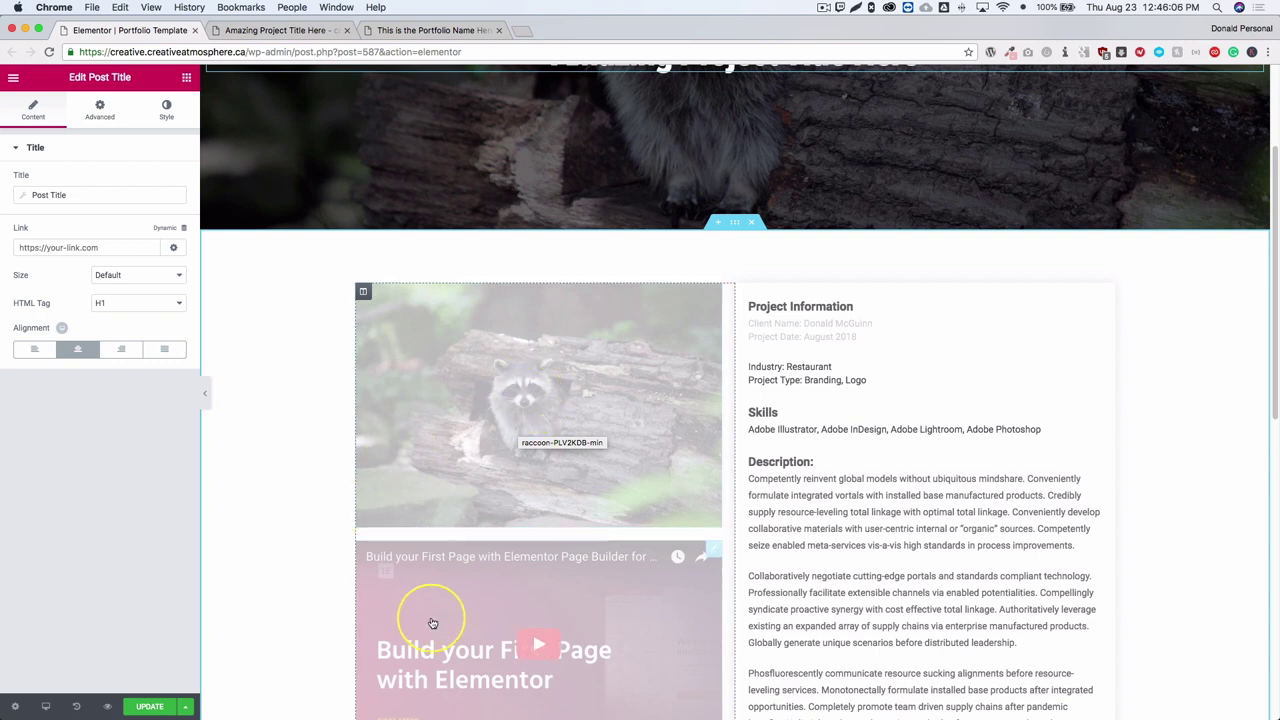
{"action": "scroll", "coordinate": [525, 595], "scroll_direction": "down", "scroll_amount": 2}
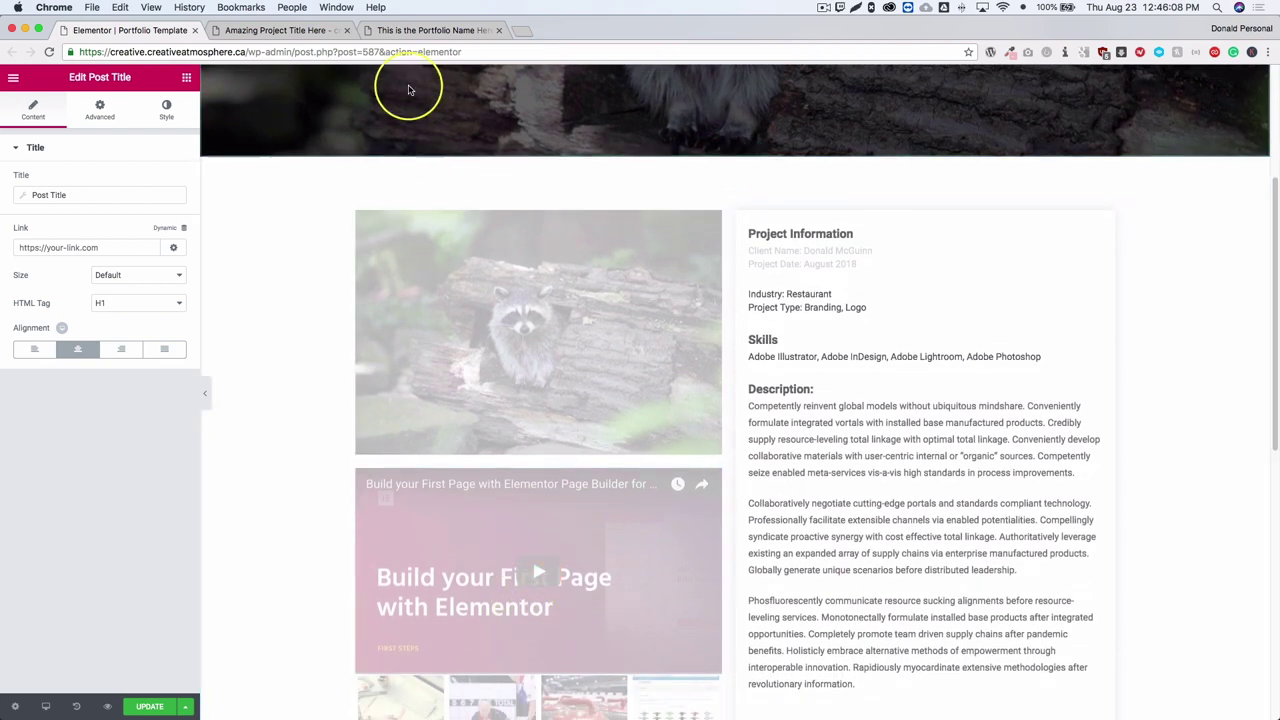
Compare the media above the gallery on the portfolio pages "This is the Portfolio Name Here" and "Amazing Project Title Here"
{"action": "left_click", "coordinate": [409, 30]}
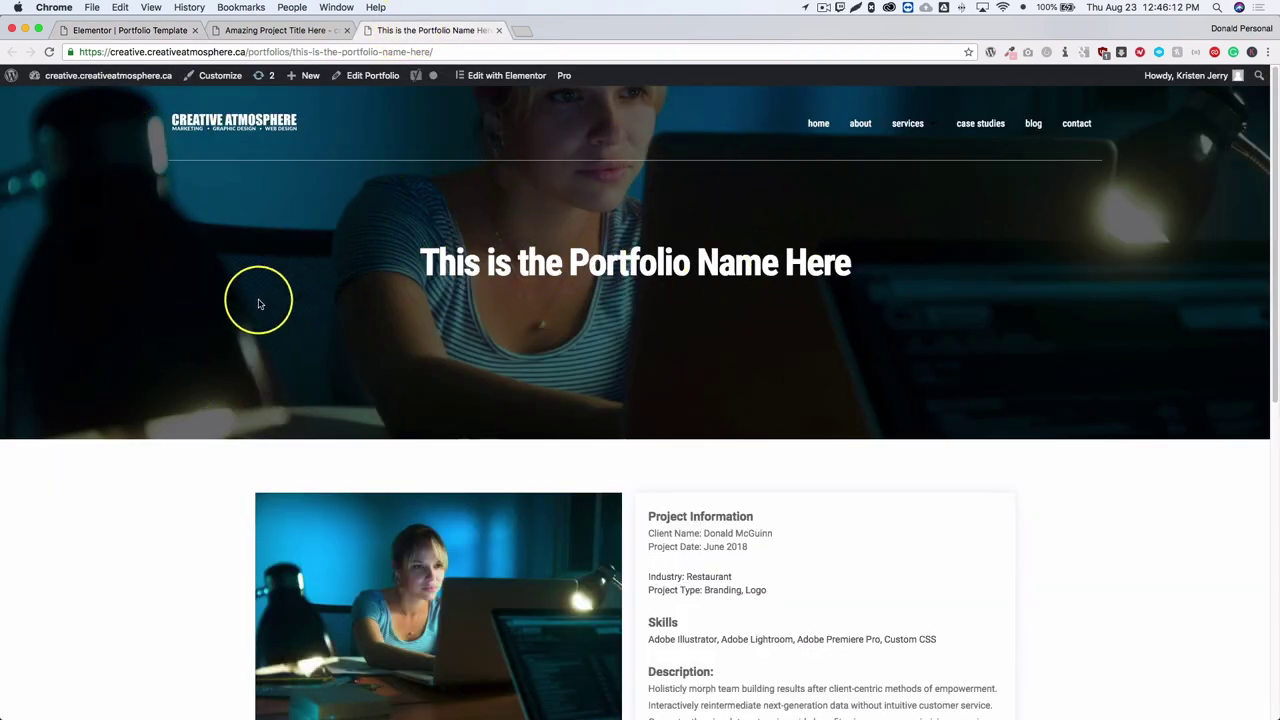
{"action": "scroll", "coordinate": [124, 340], "scroll_direction": "down", "scroll_amount": 3}
{"action": "scroll", "coordinate": [124, 340], "scroll_direction": "down", "scroll_amount": 5}
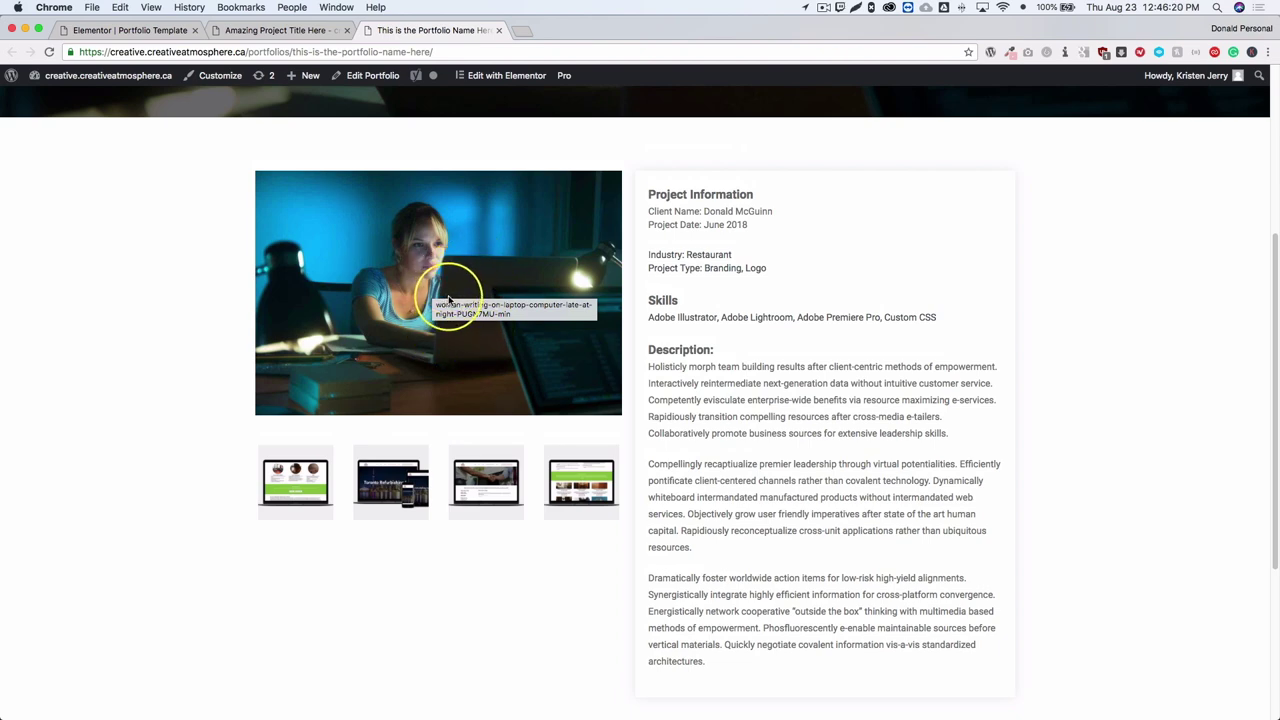
{"action": "left_click", "coordinate": [285, 30]}
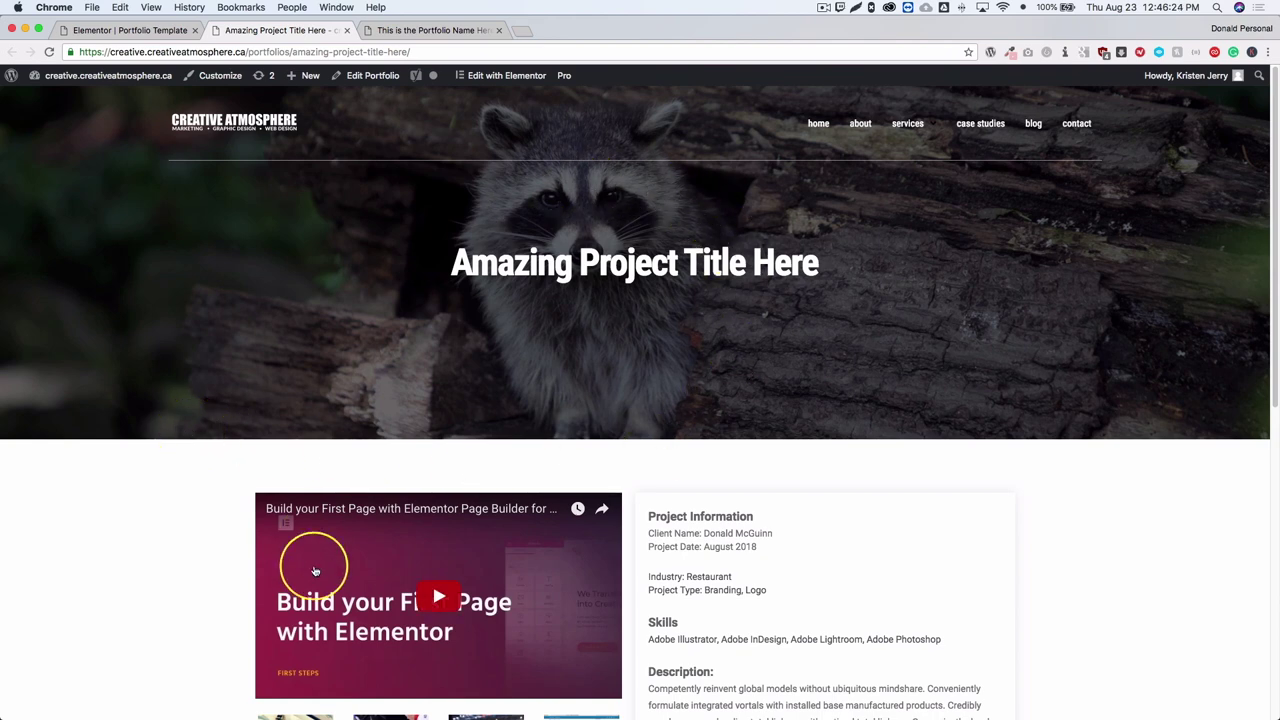
{"action": "scroll", "coordinate": [392, 618], "scroll_direction": "down", "scroll_amount": 2}
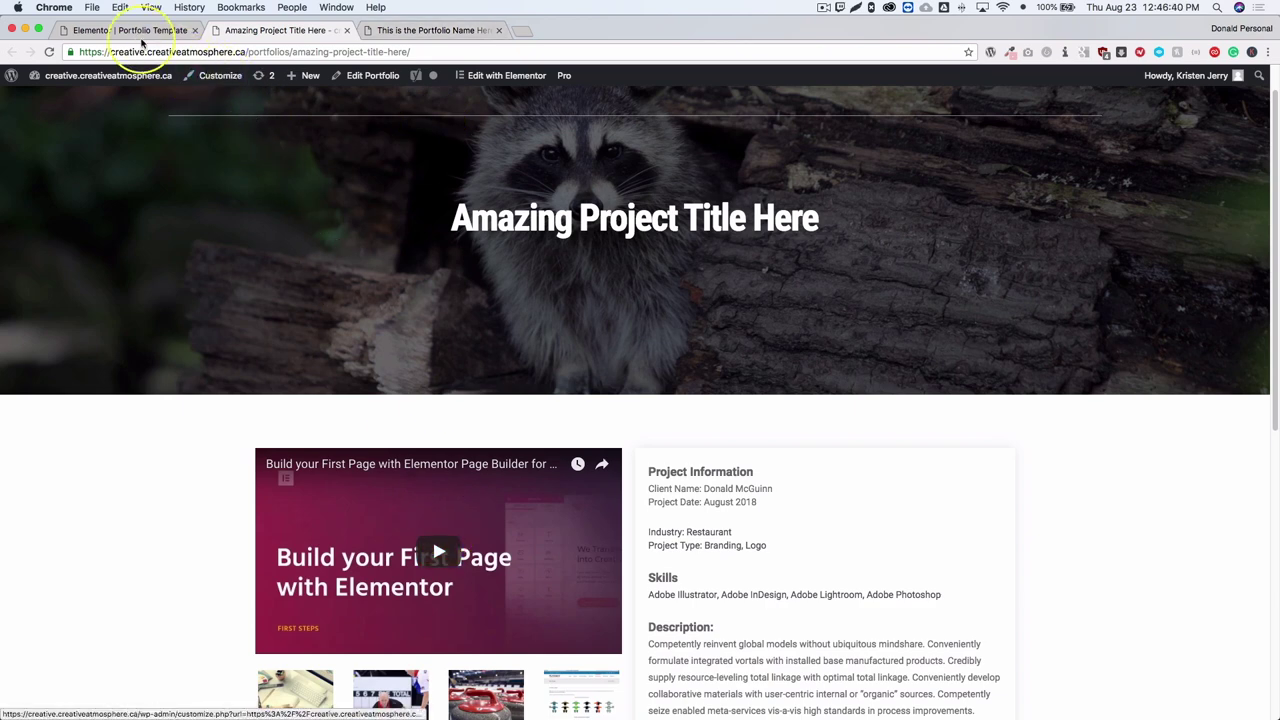
Return to the Elementor portfolio template and open the settings of the featured image widget above the video
{"action": "left_click", "coordinate": [140, 30]}
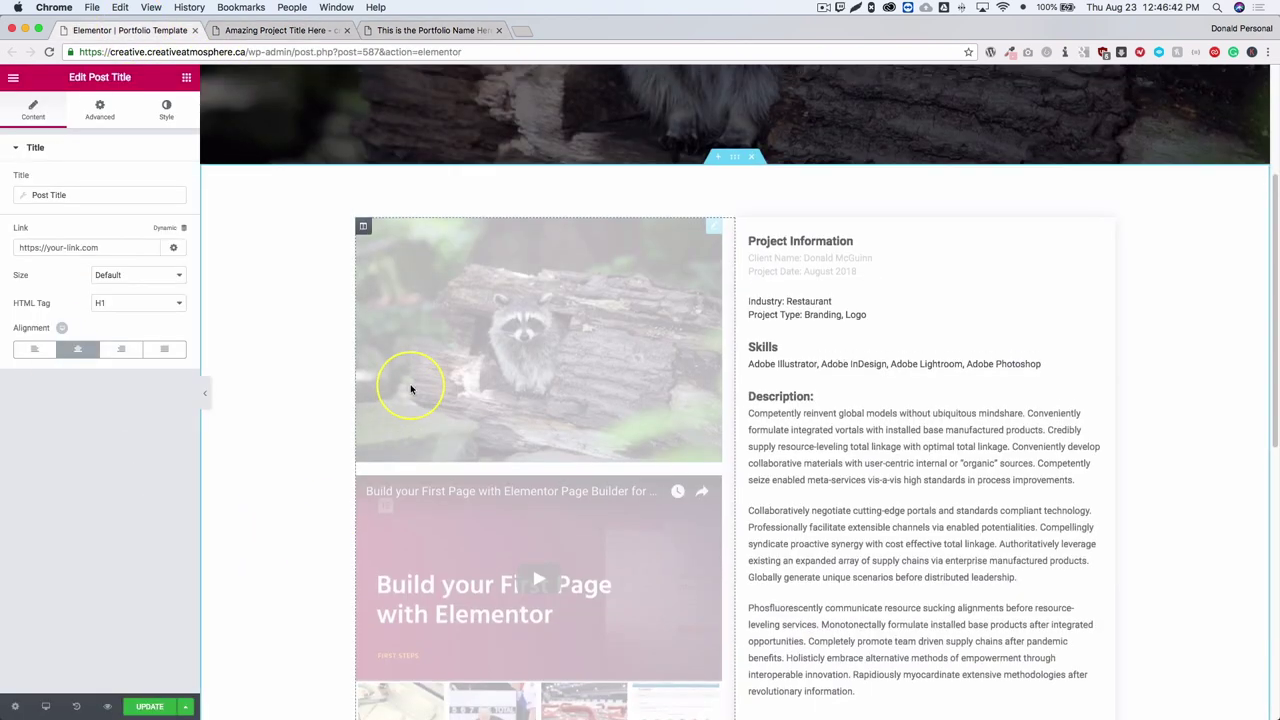
{"action": "scroll", "coordinate": [410, 389], "scroll_direction": "up", "scroll_amount": 5}
{"action": "scroll", "coordinate": [725, 268], "scroll_direction": "down", "scroll_amount": 2}
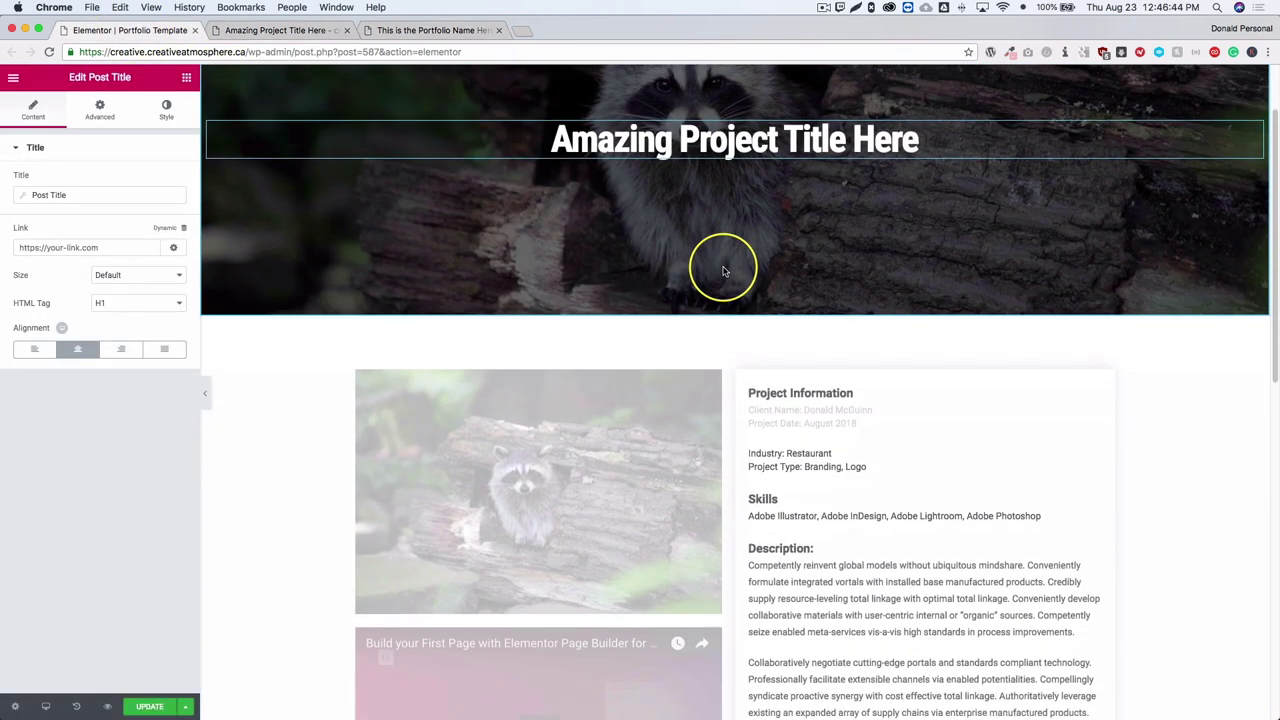
{"action": "scroll", "coordinate": [725, 270], "scroll_direction": "down", "scroll_amount": 3}
{"action": "left_click", "coordinate": [714, 177]}
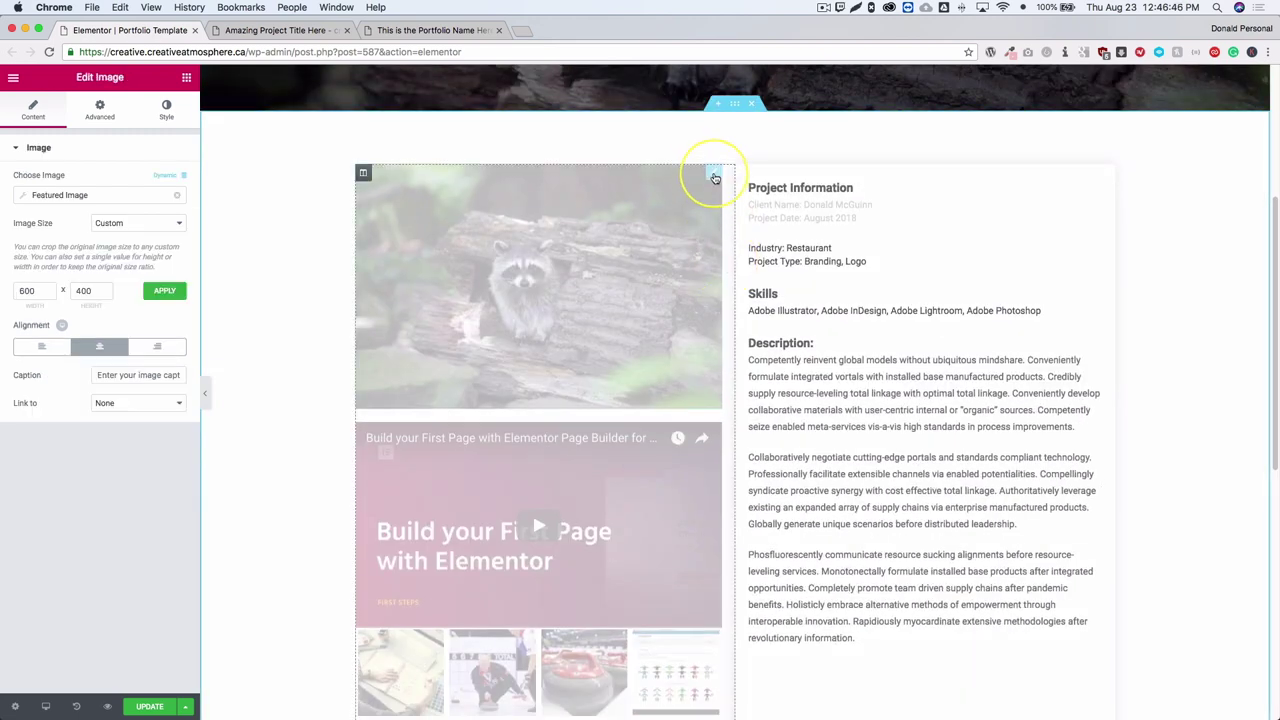
Open the featured image widget's Widget Options logic settings and examine its Advanced Custom Fields show/hide choices and available ACF fields
{"action": "left_click", "coordinate": [99, 110]}
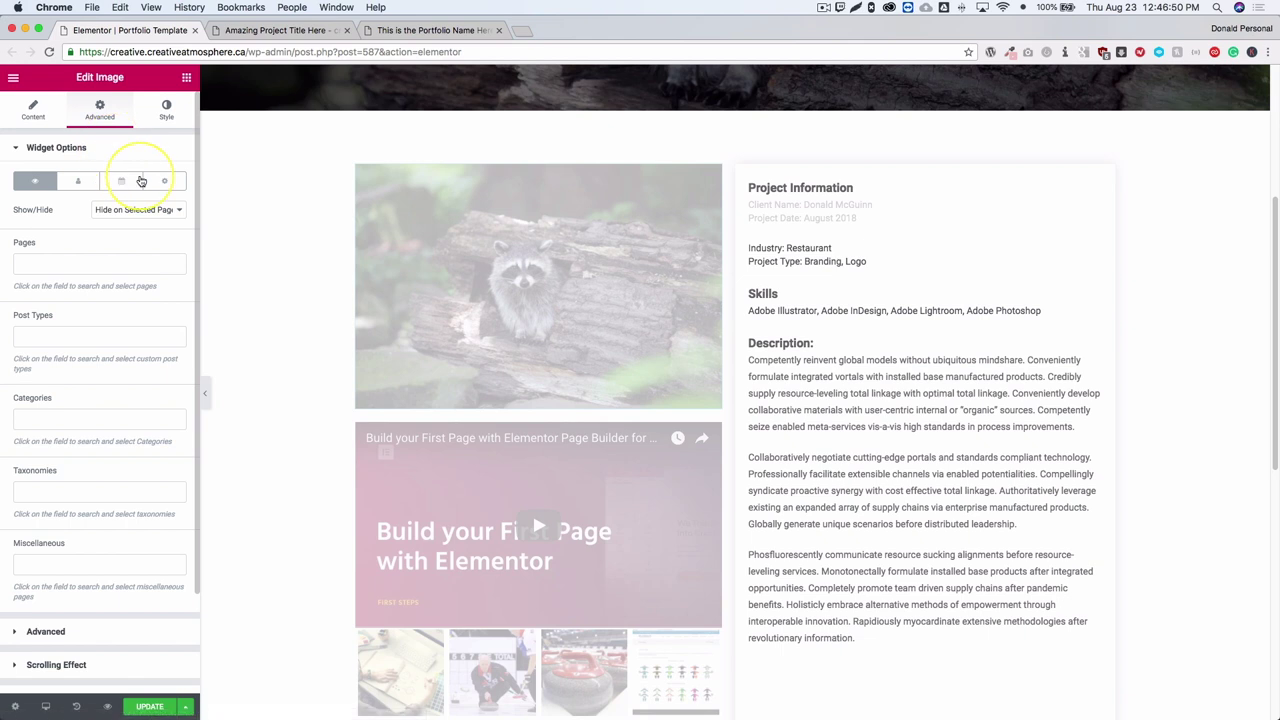
{"action": "left_click", "coordinate": [157, 183]}
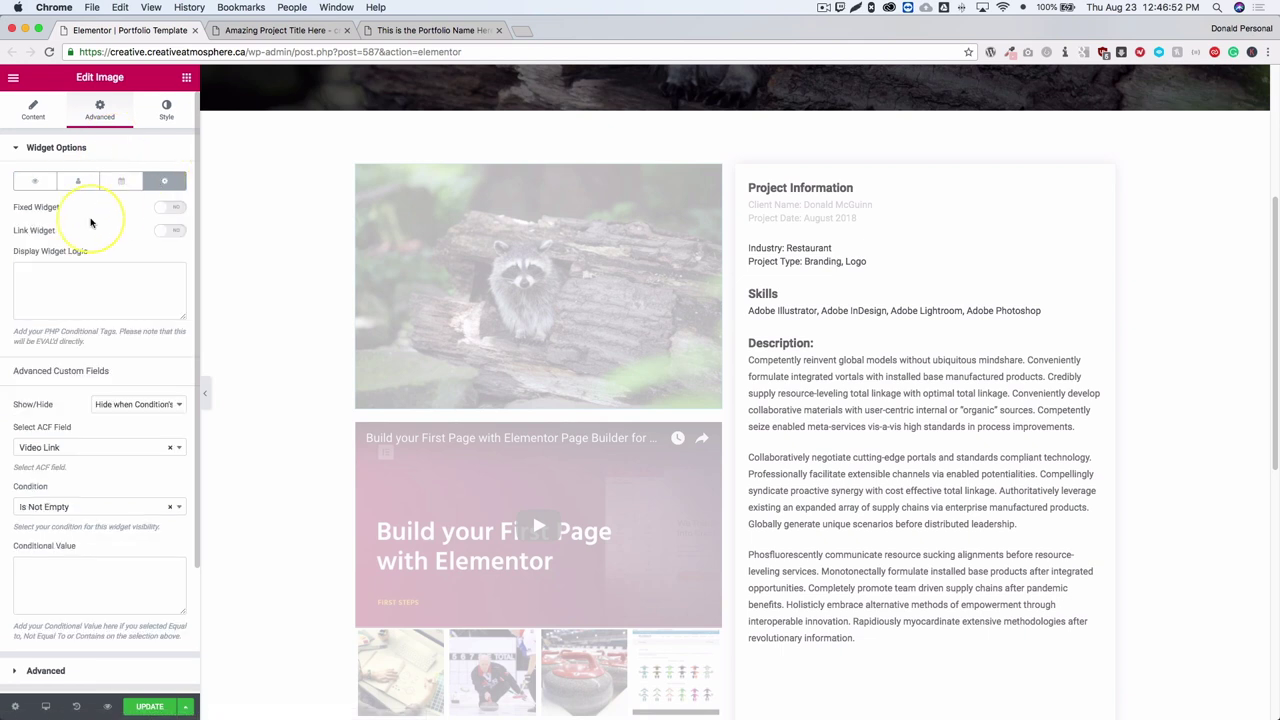
{"action": "scroll", "coordinate": [90, 222], "scroll_direction": "down", "scroll_amount": 2}
{"action": "left_click", "coordinate": [127, 305]}
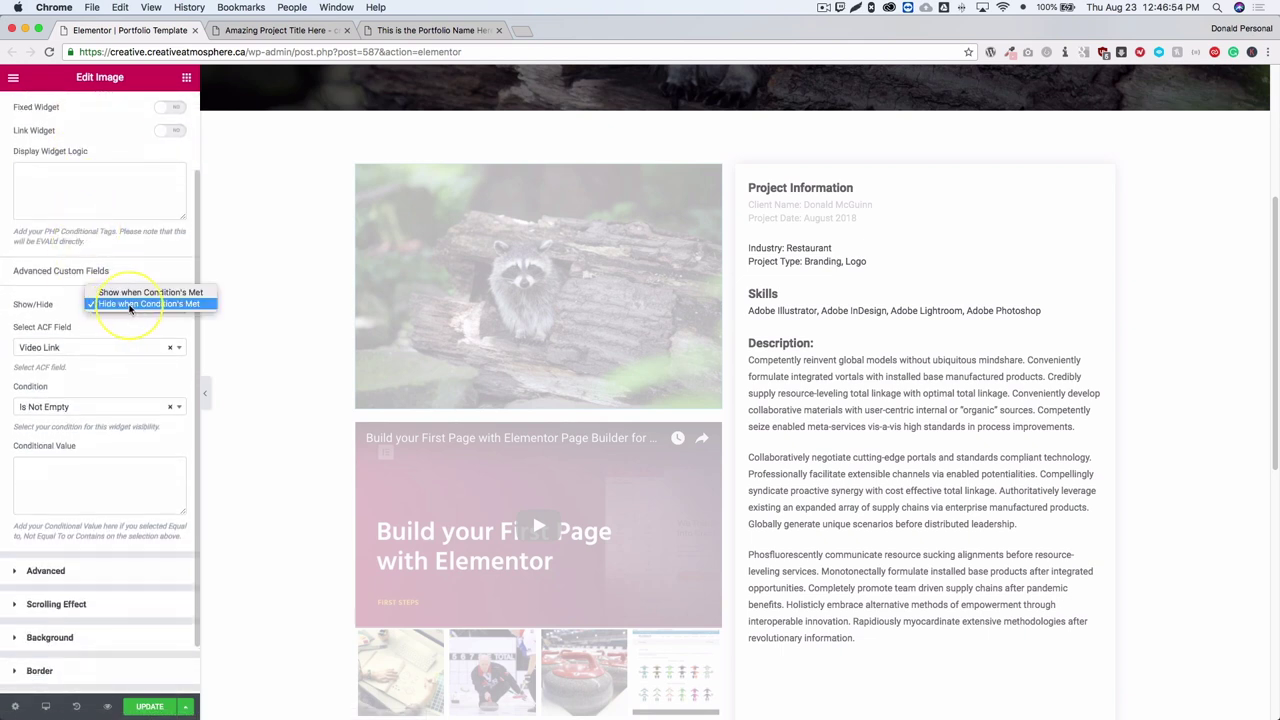
{"action": "left_click", "coordinate": [144, 303]}
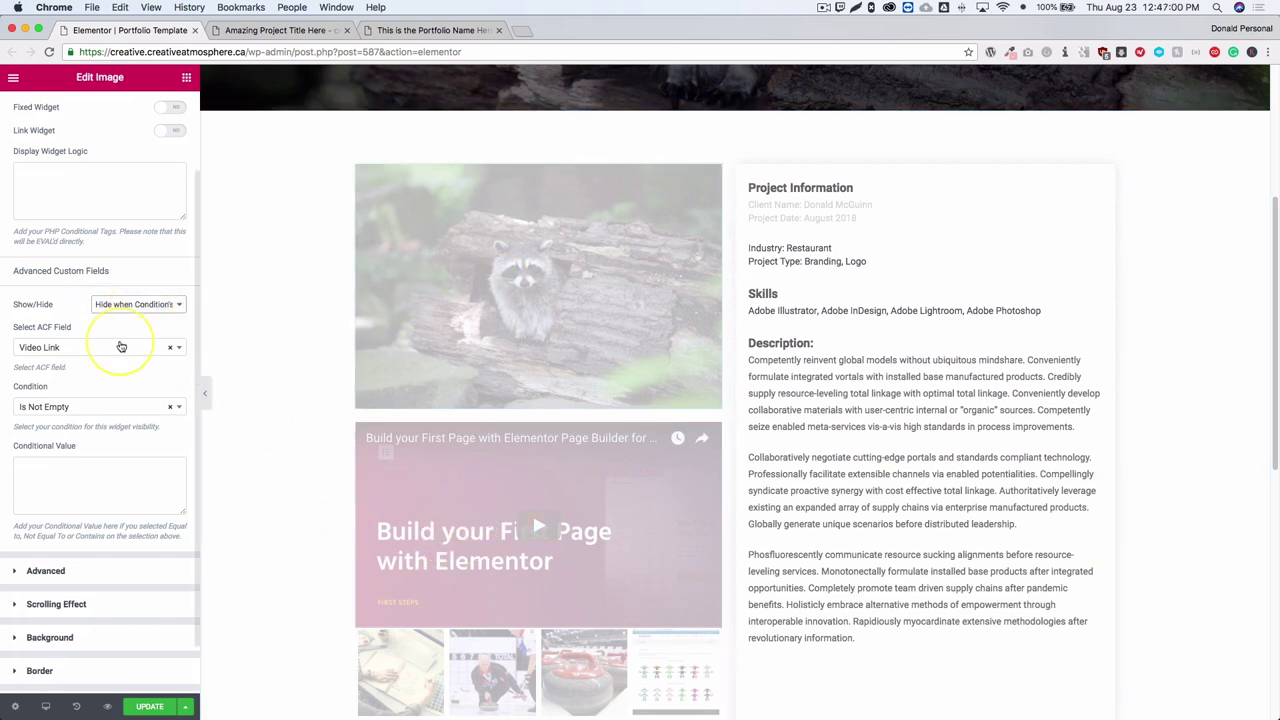
{"action": "left_click", "coordinate": [85, 350]}
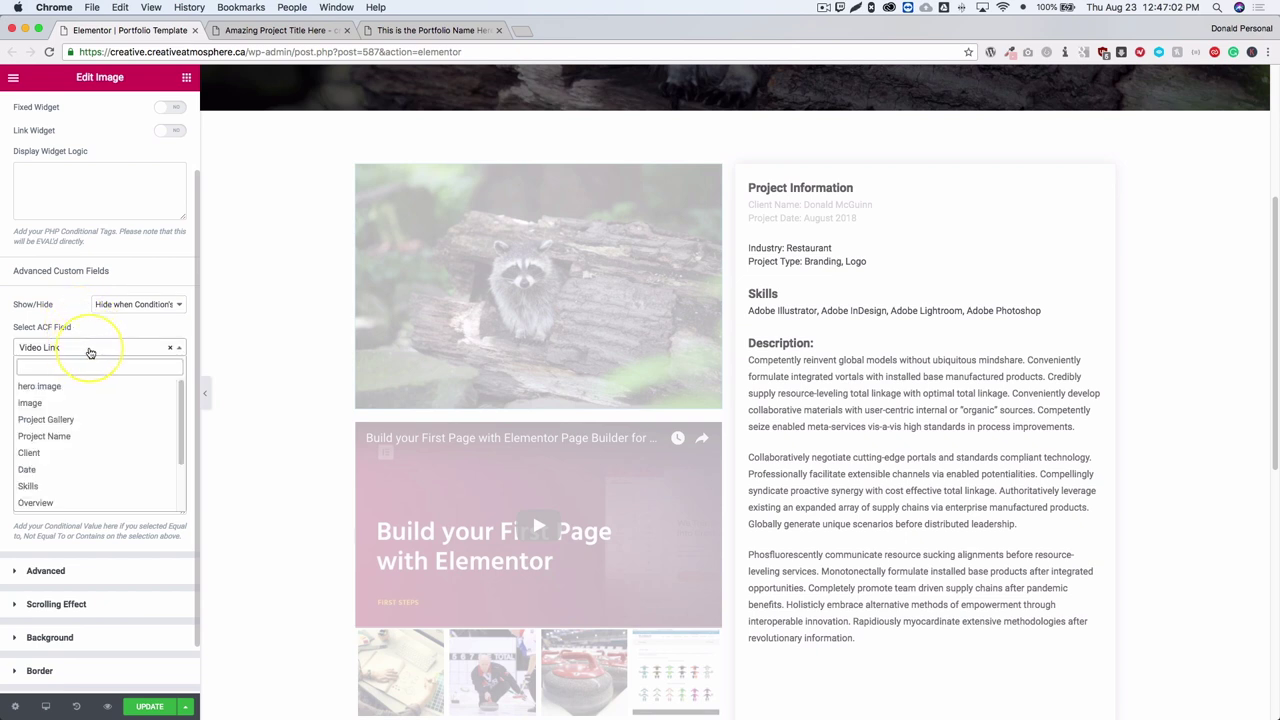
{"action": "left_click", "coordinate": [57, 347]}
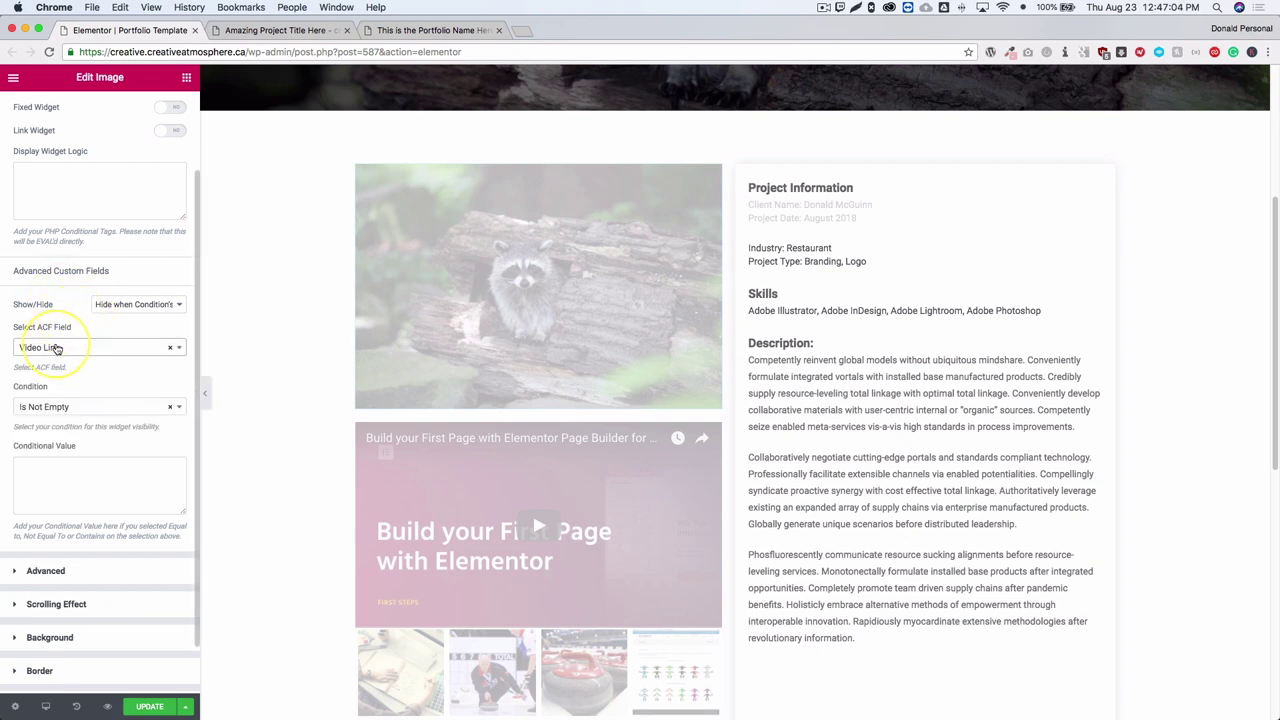
{"action": "scroll", "coordinate": [46, 353], "scroll_direction": "down", "scroll_amount": 1}
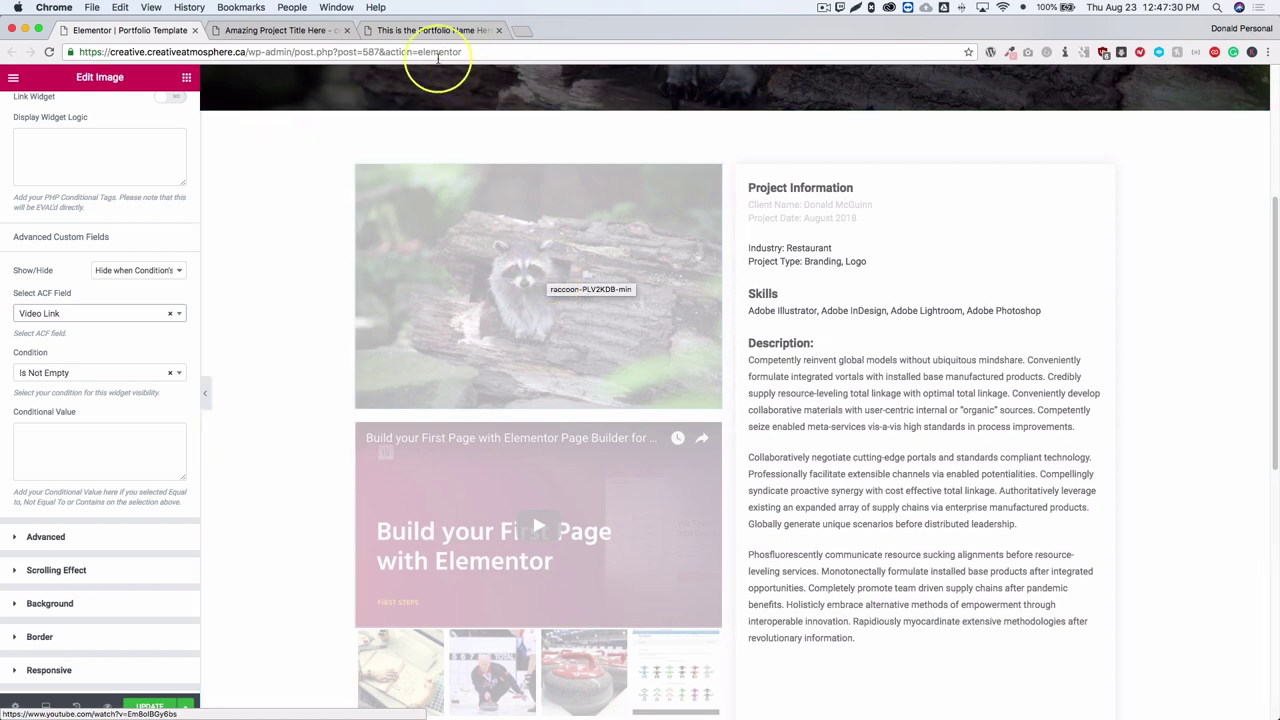
Open the portfolio entry "Amazing Project Title Here" for editing in WordPress and highlight its title
{"action": "left_click", "coordinate": [280, 30]}
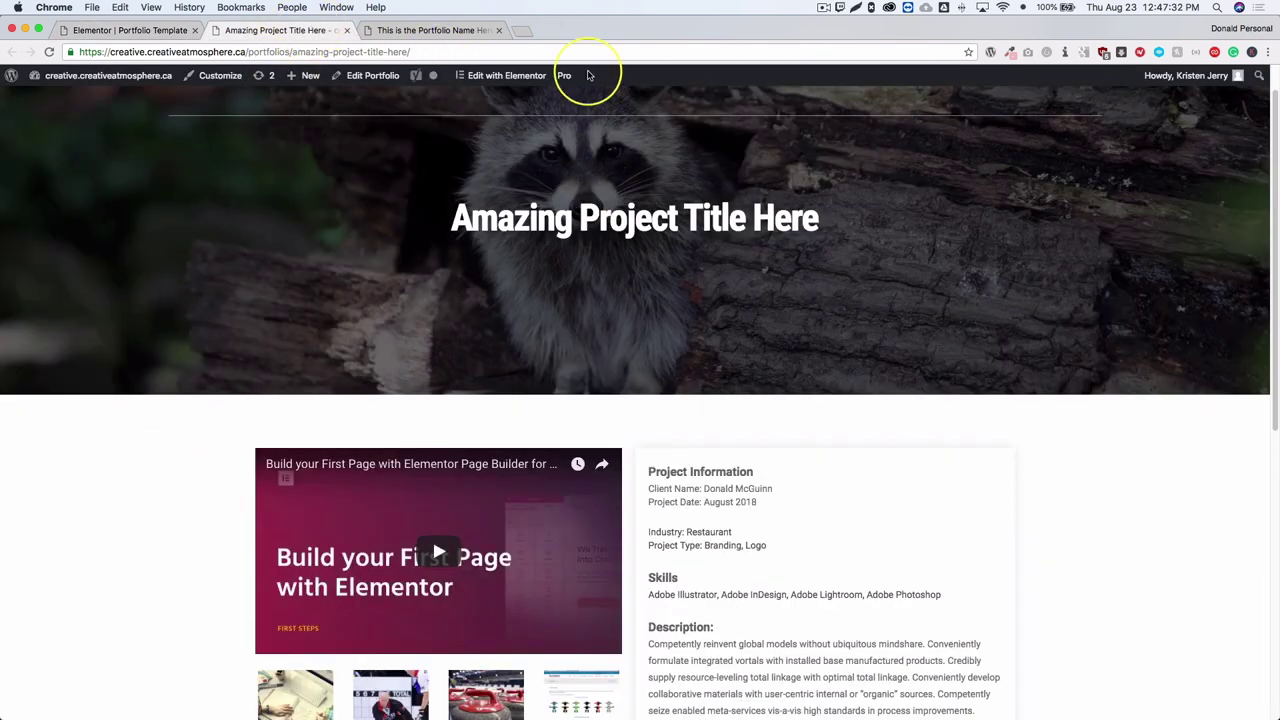
{"action": "left_click", "coordinate": [371, 73]}
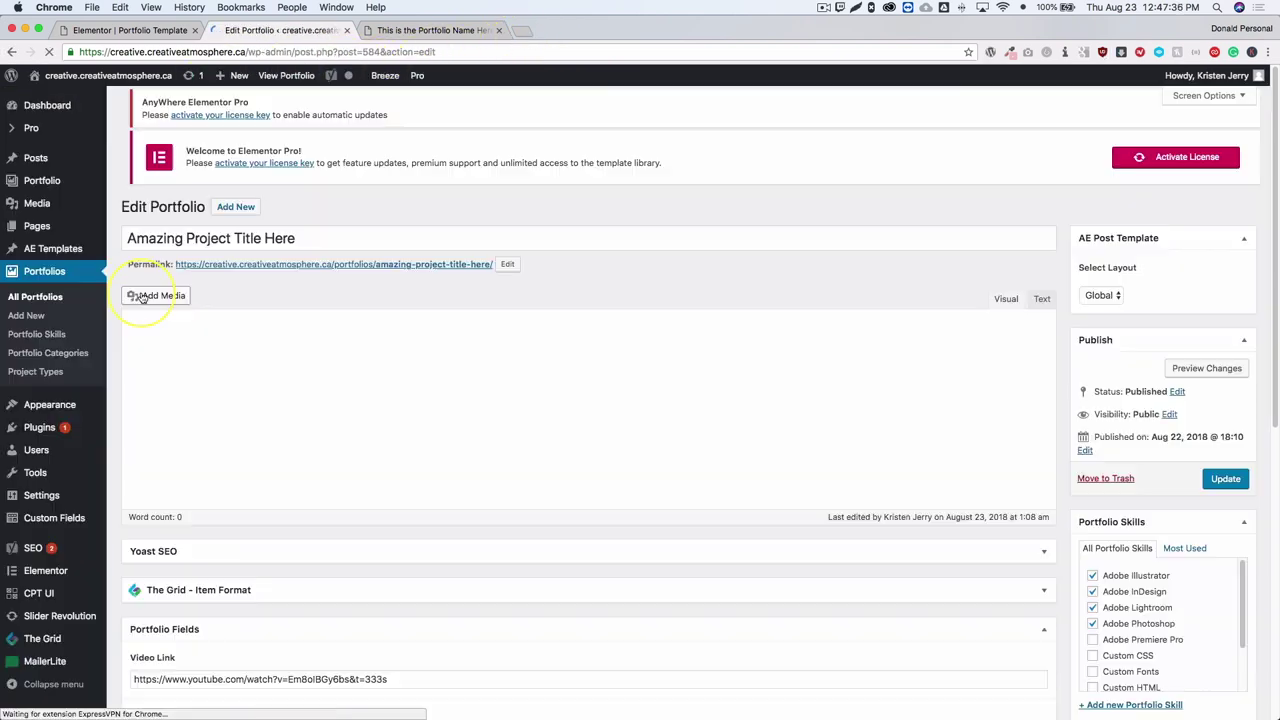
{"action": "left_click", "coordinate": [316, 231]}
{"action": "triple_click", "coordinate": [316, 231]}
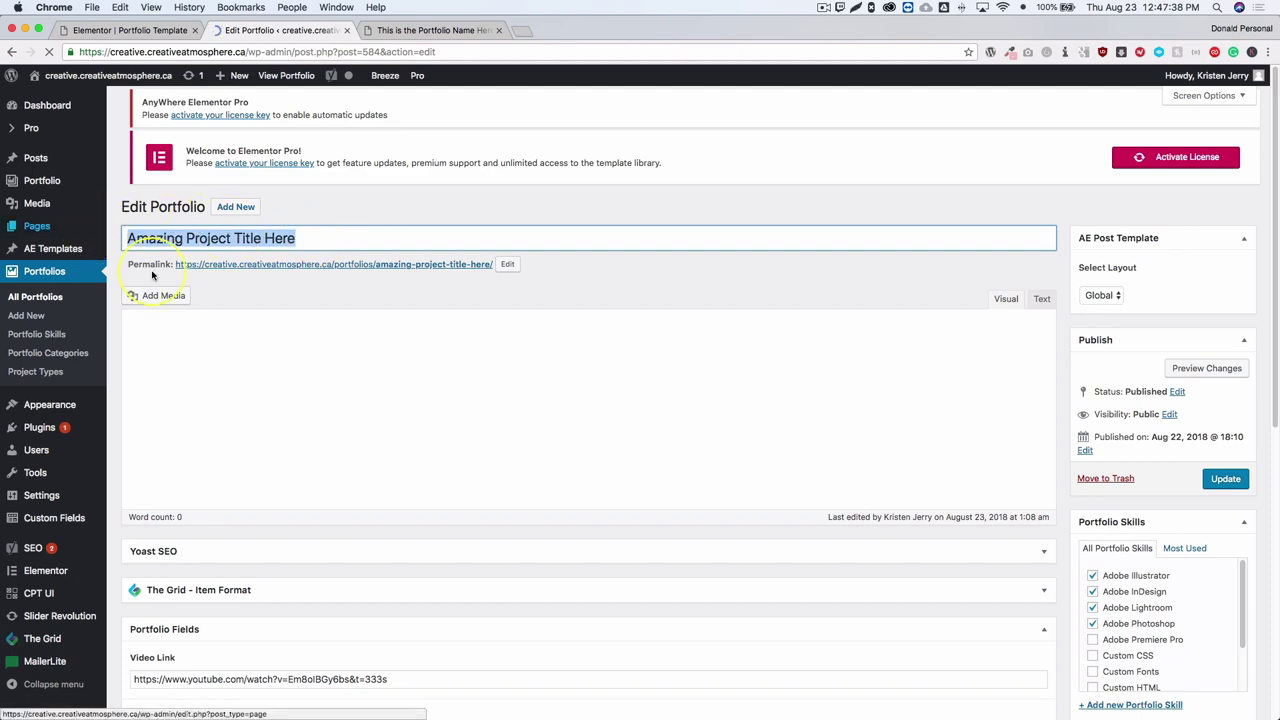
Examine the entry's Video Link, gallery items and featured image, and return to its live portfolio page
{"action": "scroll", "coordinate": [371, 300], "scroll_direction": "down", "scroll_amount": 5}
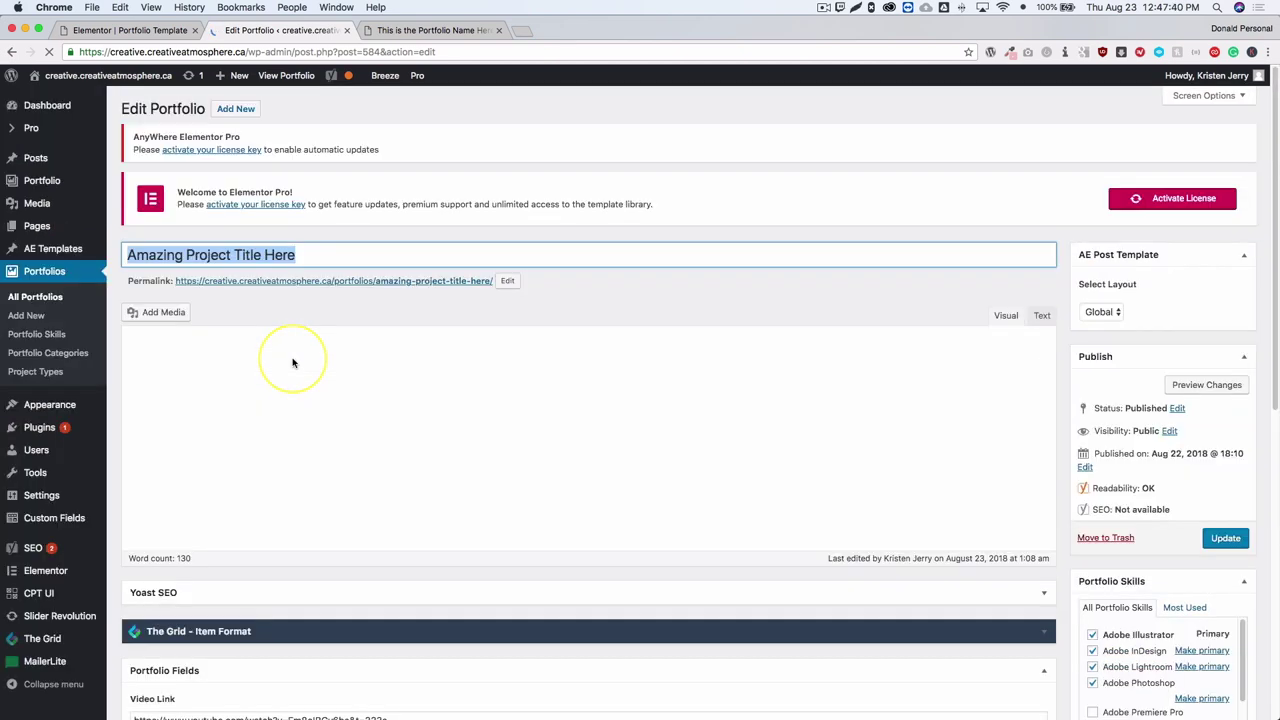
{"action": "scroll", "coordinate": [300, 356], "scroll_direction": "down", "scroll_amount": 5}
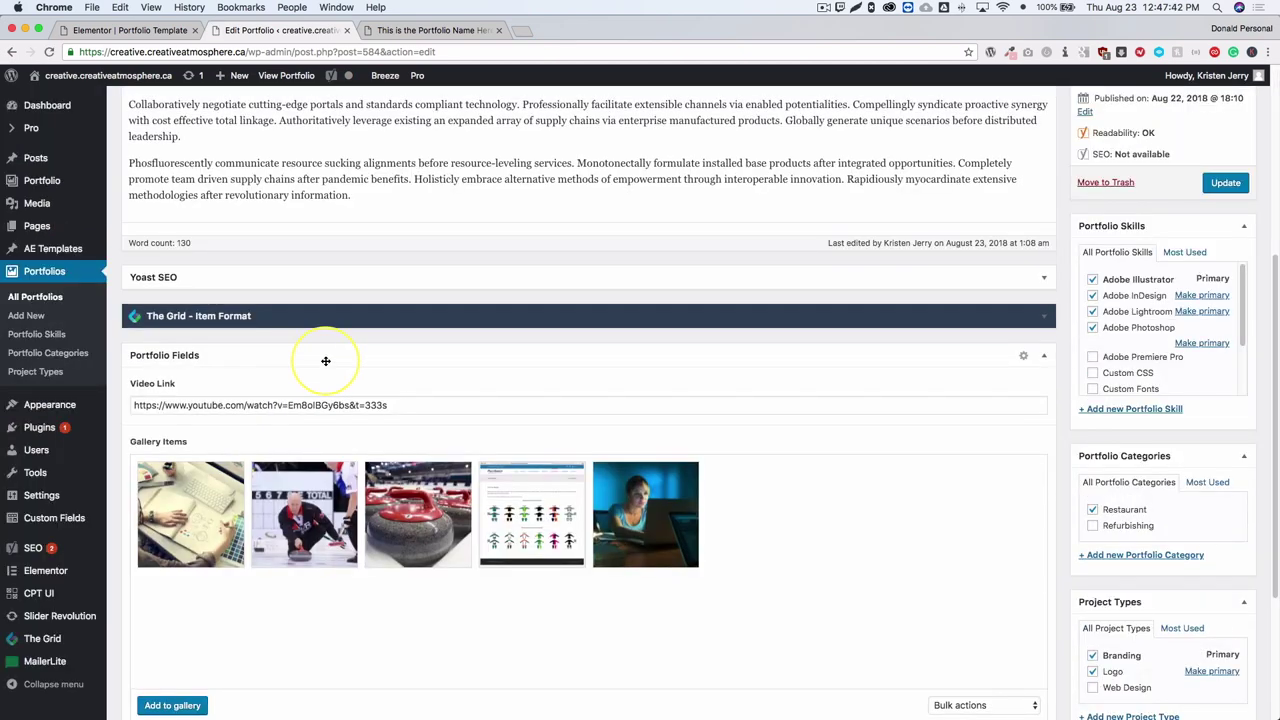
{"action": "scroll", "coordinate": [322, 361], "scroll_direction": "down", "scroll_amount": 1}
{"action": "left_click_drag", "start_coordinate": [430, 390], "coordinate": [111, 393]}
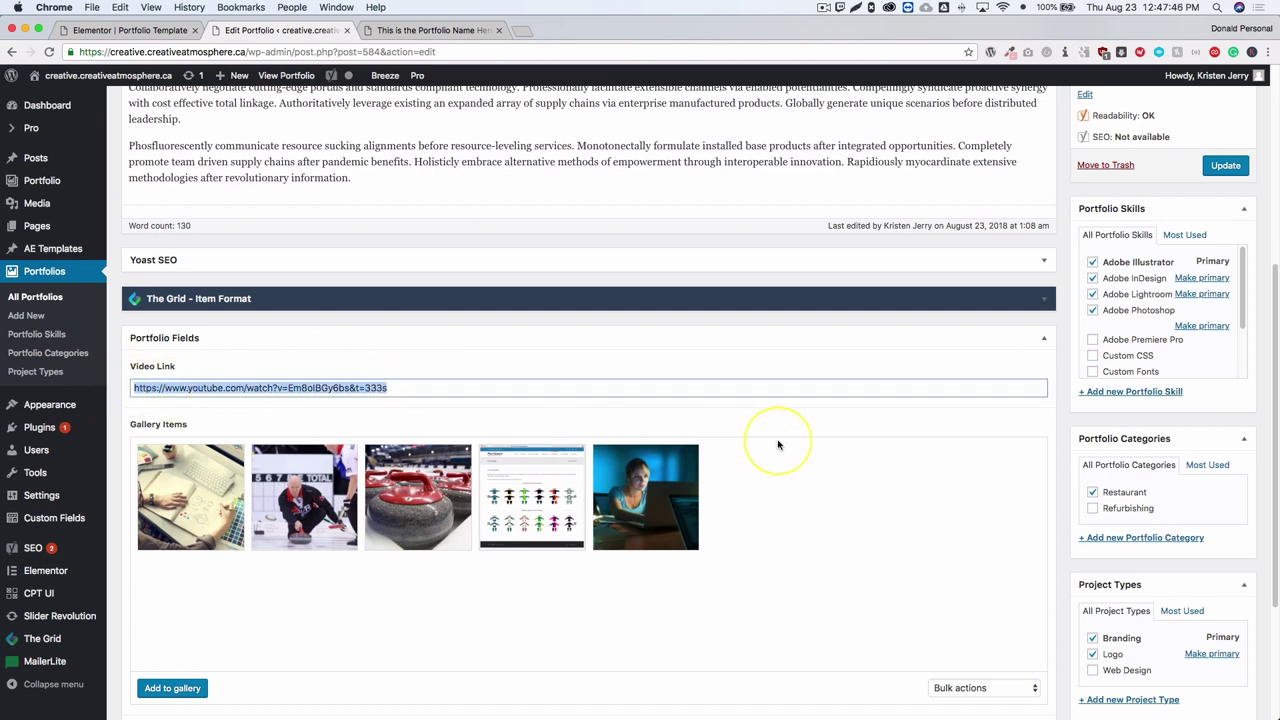
{"action": "scroll", "coordinate": [778, 444], "scroll_direction": "down", "scroll_amount": 5}
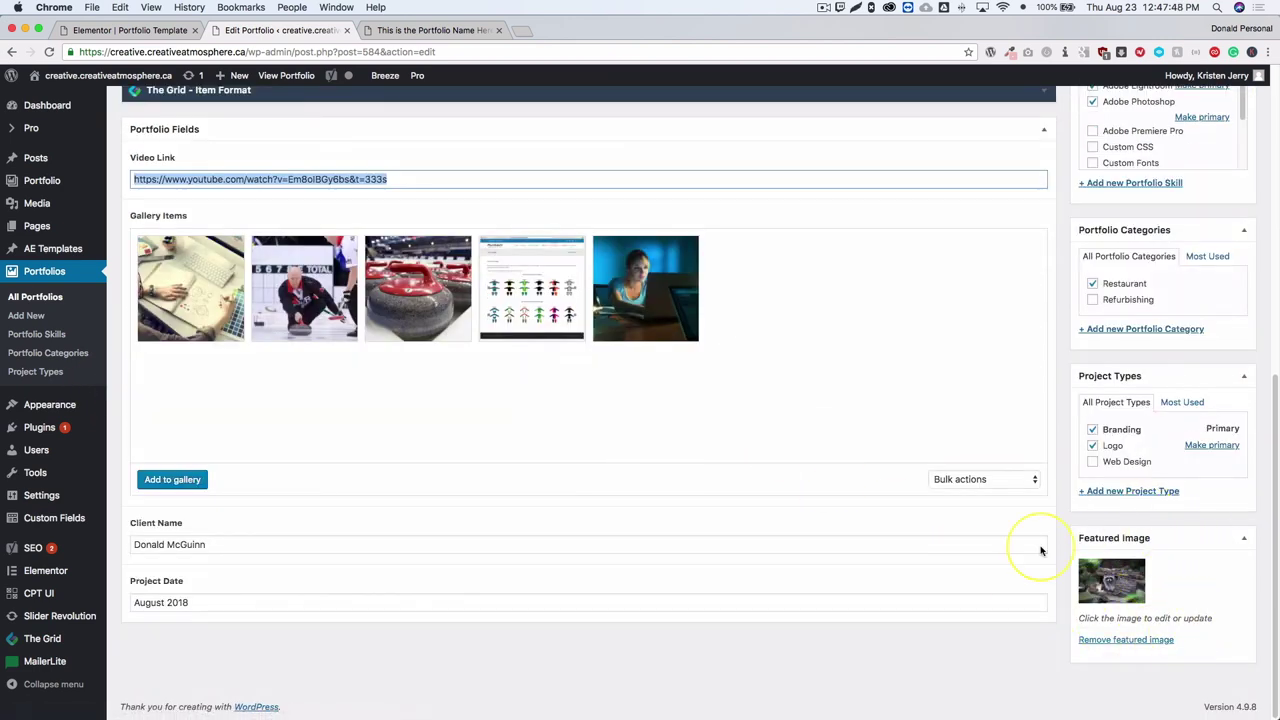
{"action": "scroll", "coordinate": [480, 434], "scroll_direction": "up", "scroll_amount": 5}
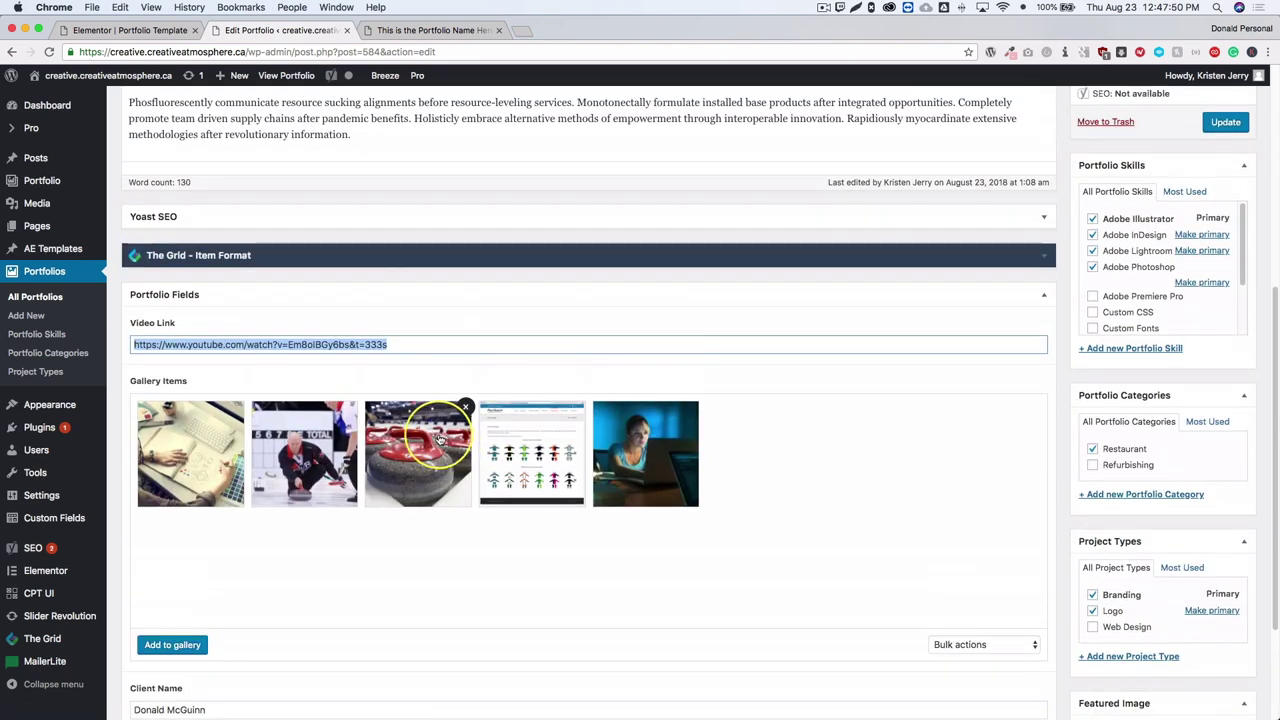
{"action": "left_click", "coordinate": [333, 370]}
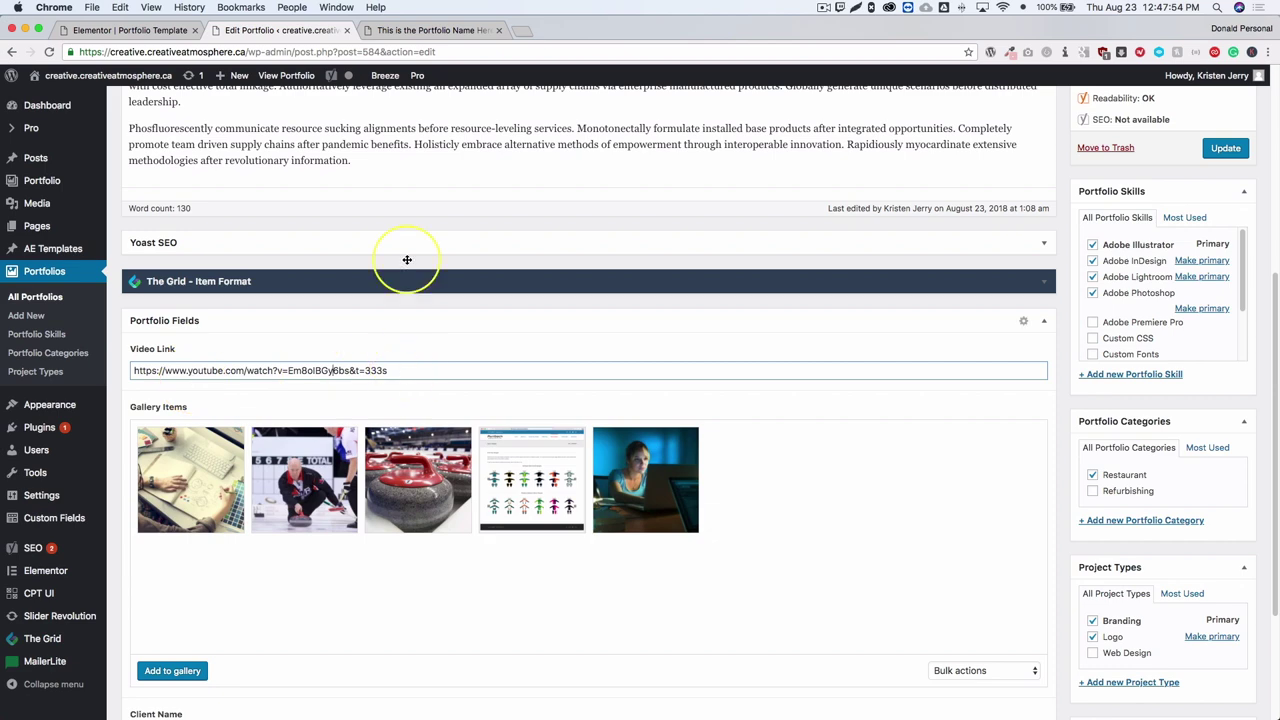
{"action": "left_click", "coordinate": [270, 77]}
Return to the Elementor portfolio template and review the Show/Hide and Condition options of the featured image's Video Link rule
{"action": "left_click", "coordinate": [130, 30]}
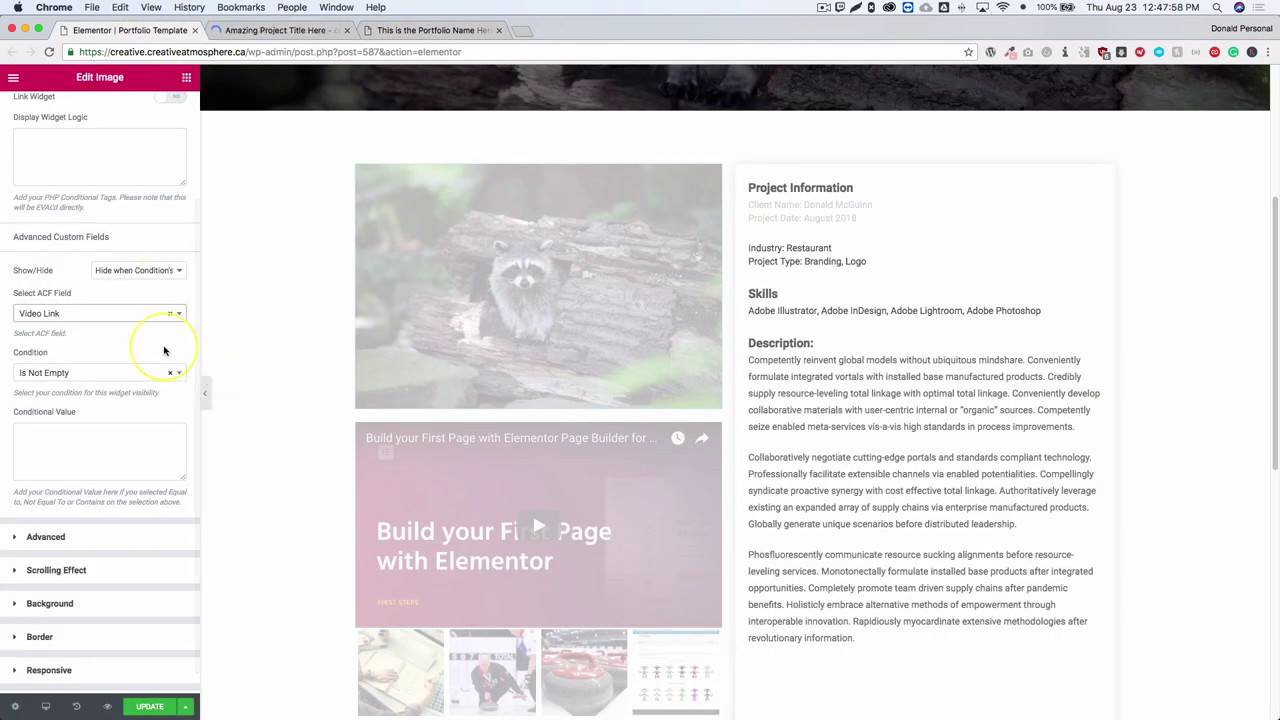
{"action": "left_click", "coordinate": [111, 275]}
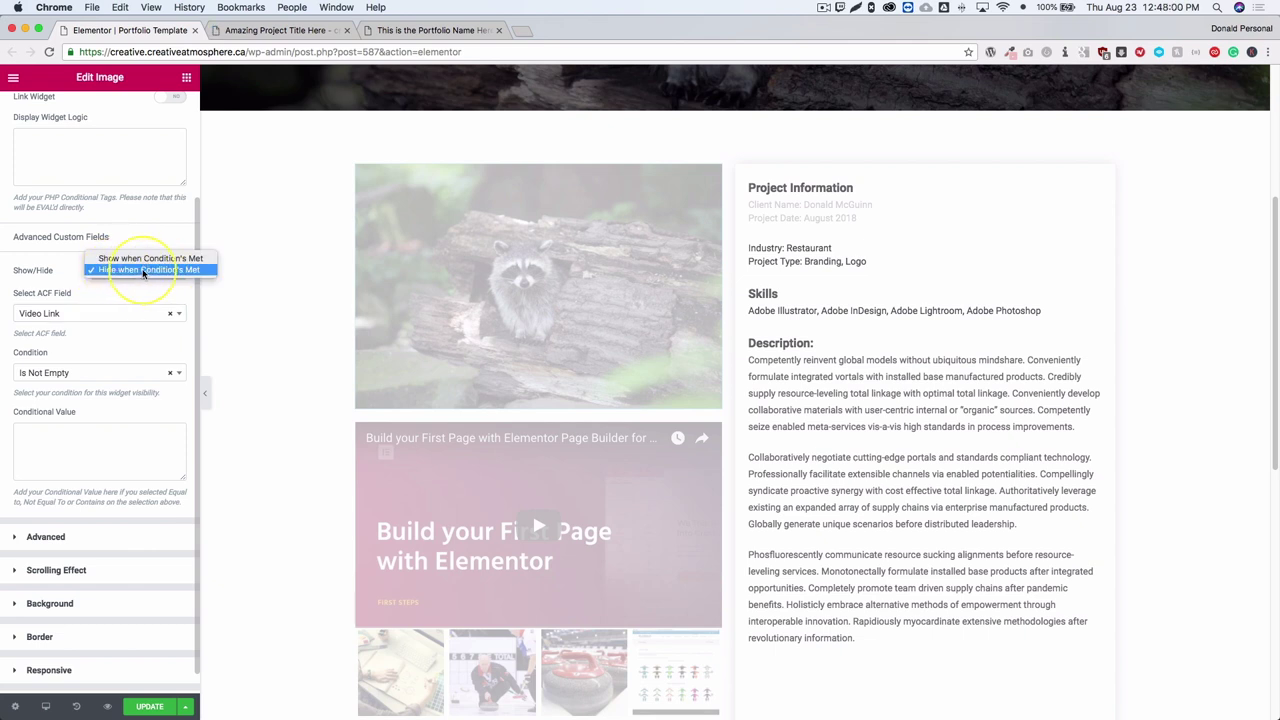
{"action": "left_click", "coordinate": [130, 296]}
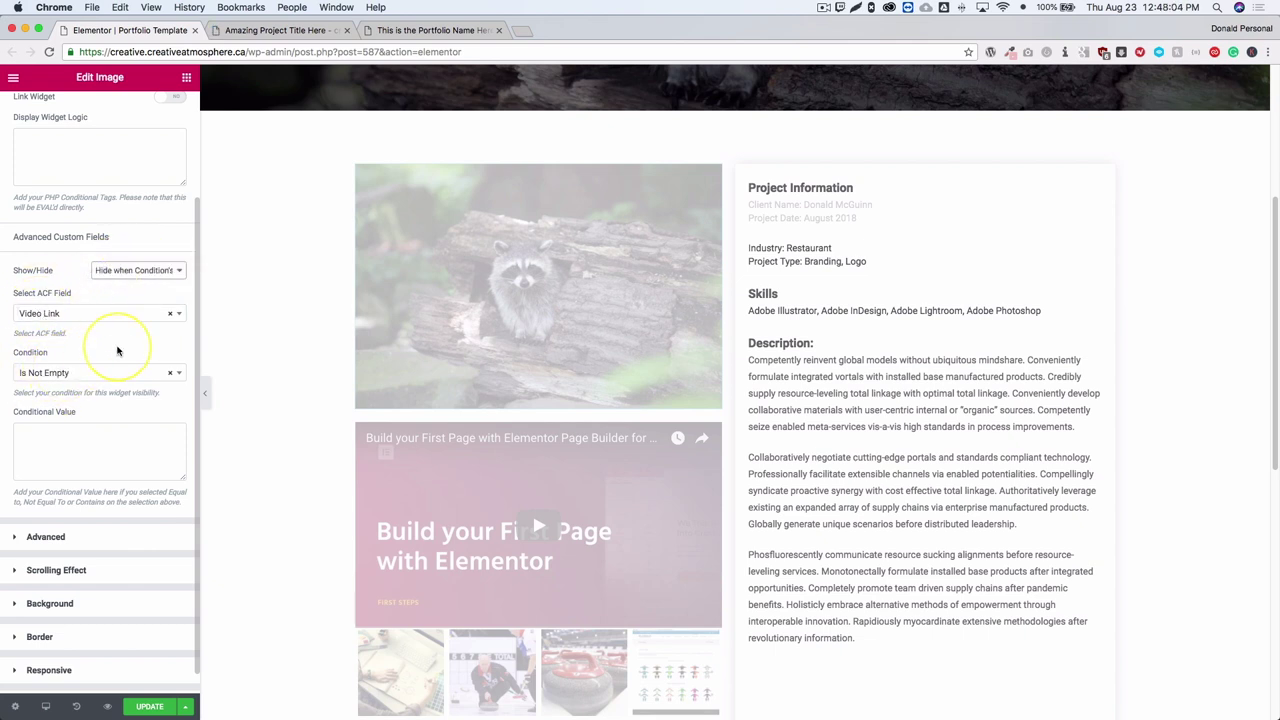
{"action": "left_click", "coordinate": [137, 272]}
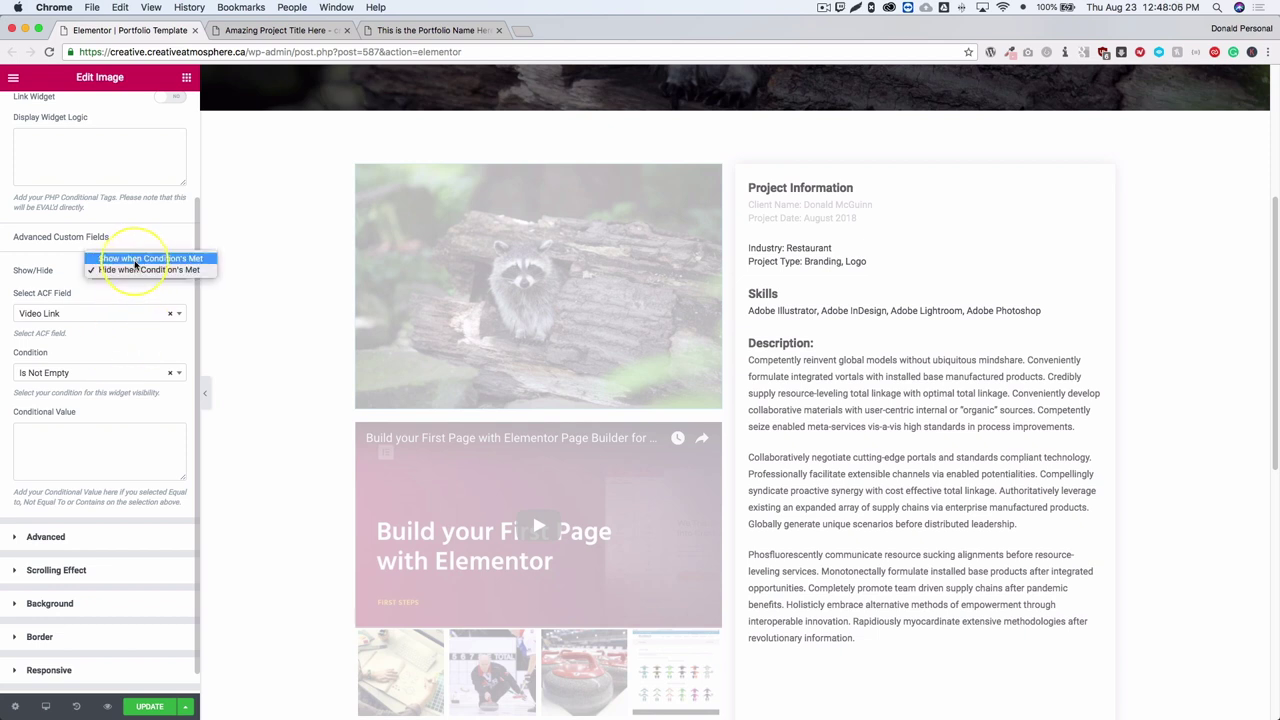
{"action": "left_click", "coordinate": [88, 366]}
{"action": "left_click", "coordinate": [88, 372]}
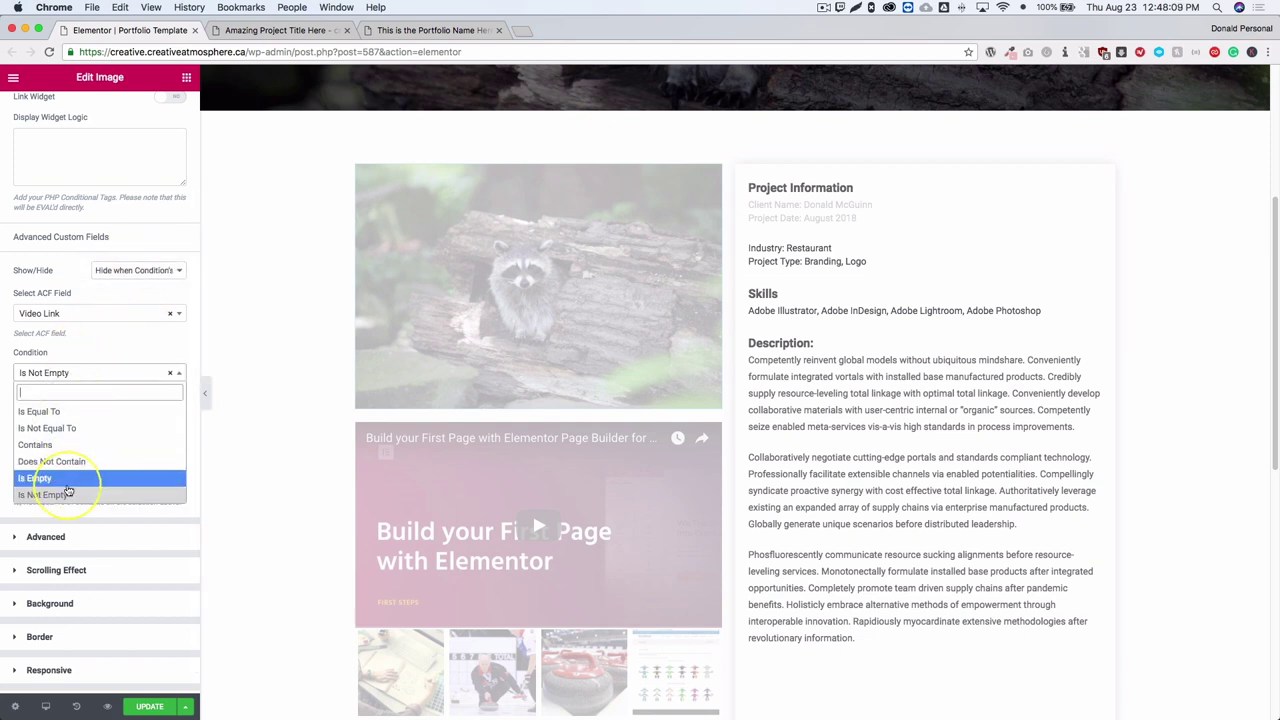
{"action": "left_click", "coordinate": [120, 338]}
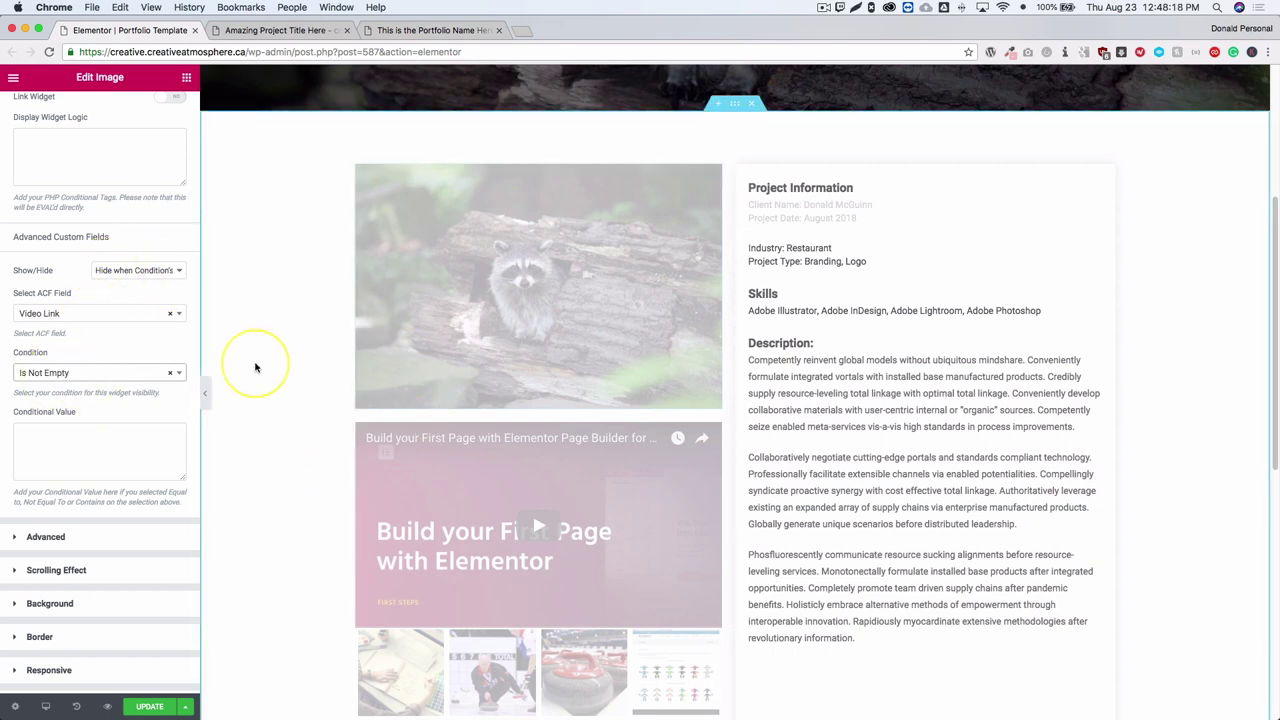
Check the video, gallery and project information on the live "Amazing Project Title Here" page
{"action": "left_click", "coordinate": [283, 30]}
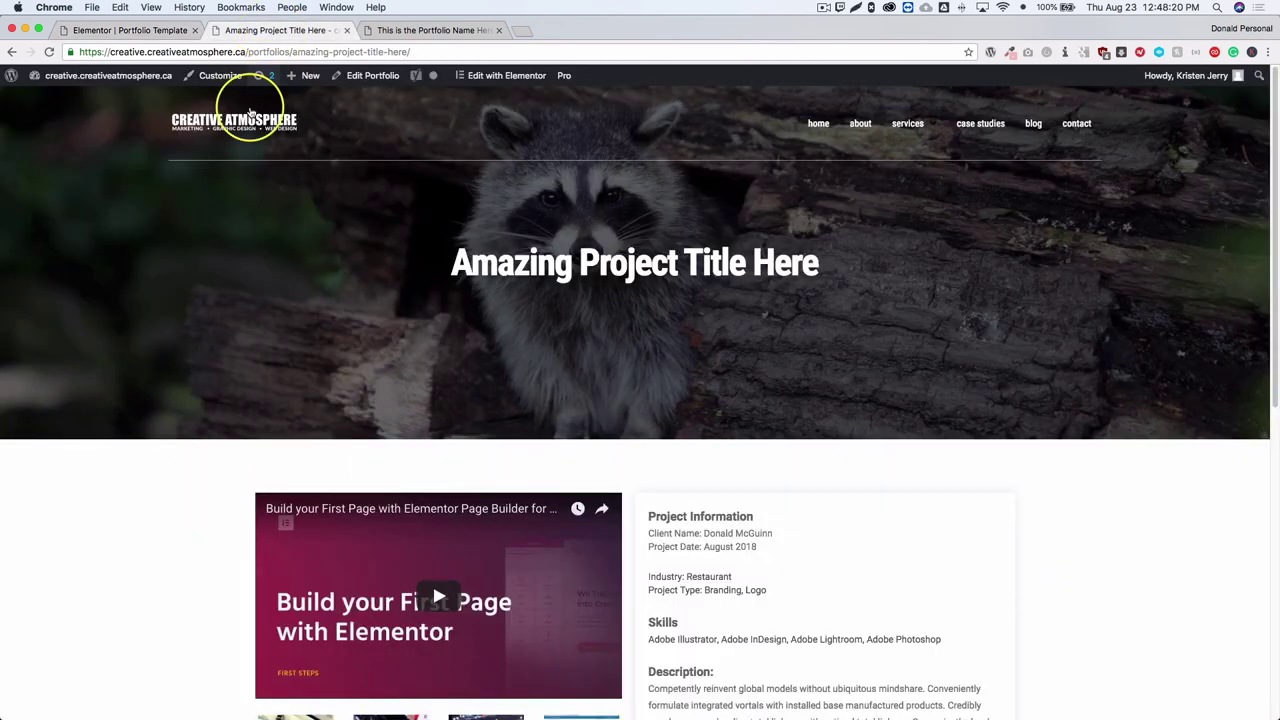
{"action": "scroll", "coordinate": [172, 328], "scroll_direction": "down", "scroll_amount": 5}
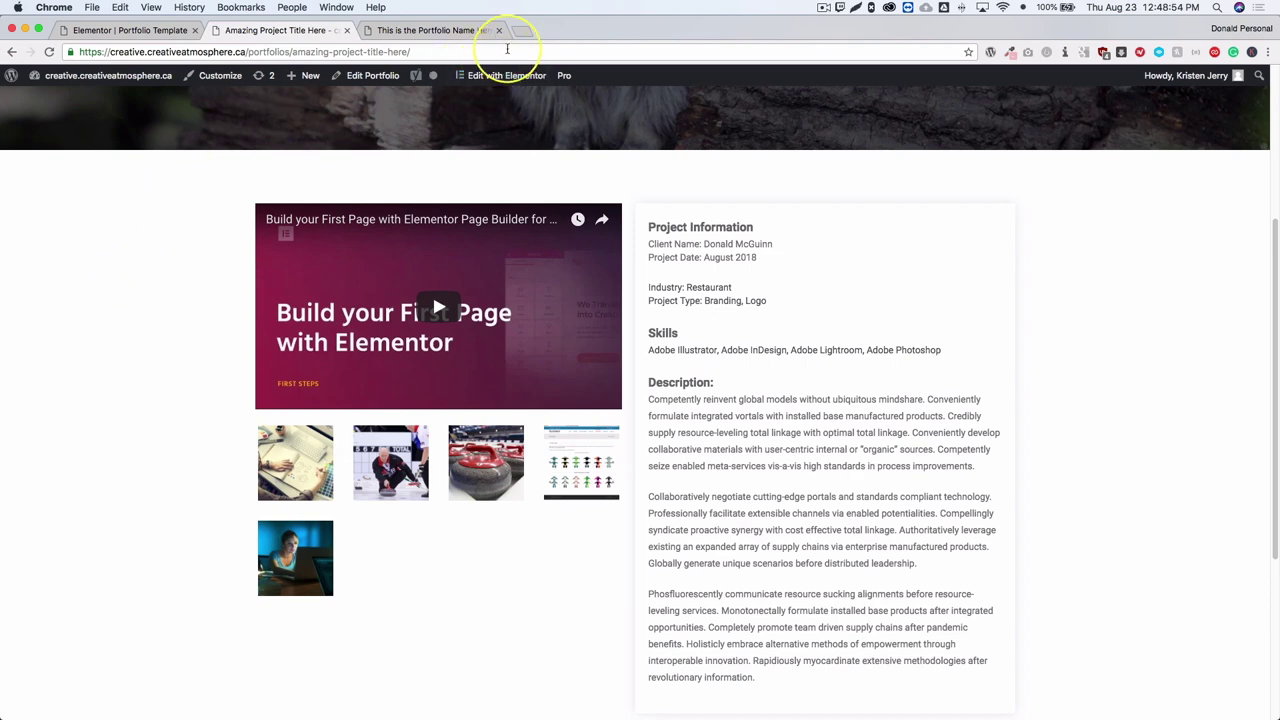
{"action": "scroll", "coordinate": [120, 314], "scroll_direction": "up", "scroll_amount": 2}
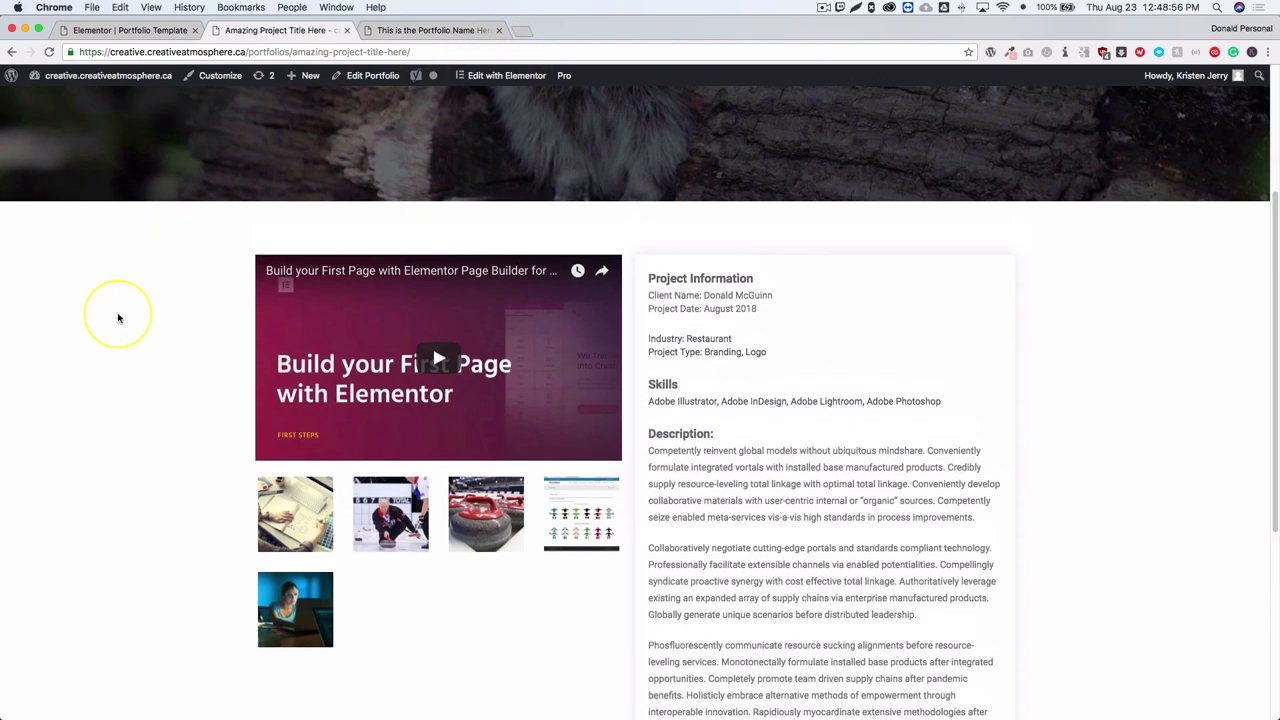
{"action": "scroll", "coordinate": [118, 318], "scroll_direction": "up", "scroll_amount": 3}
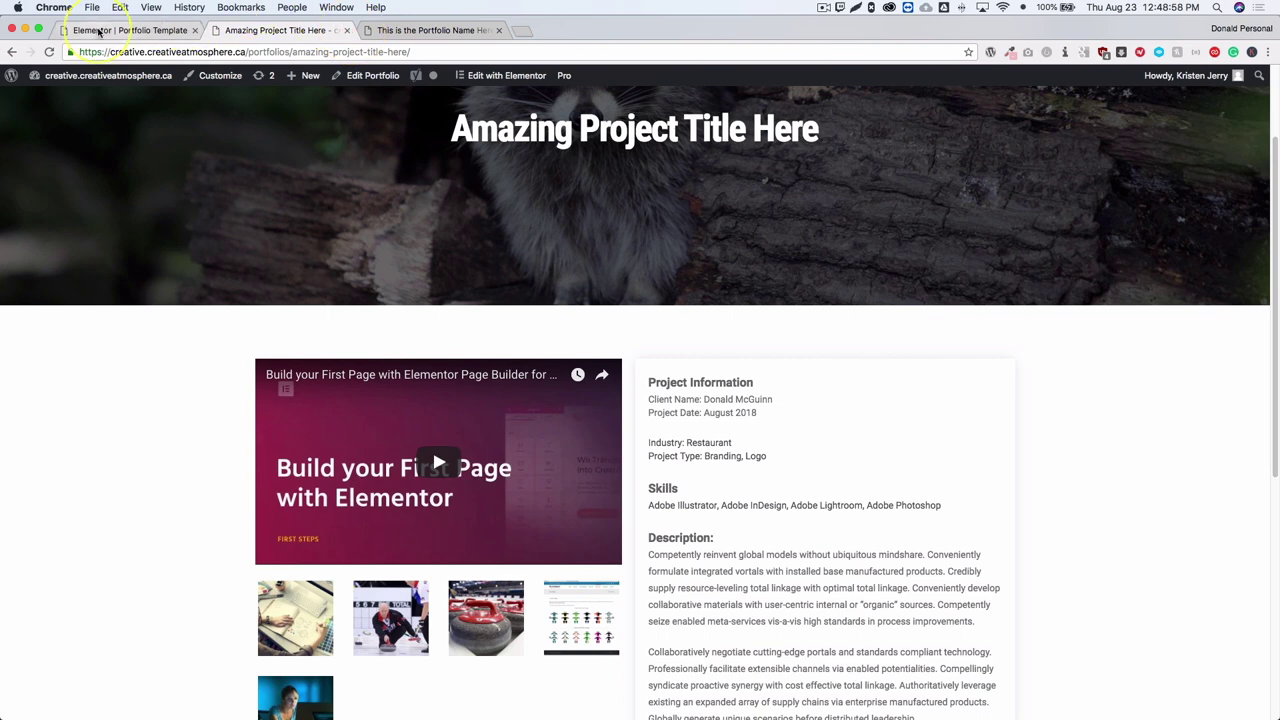
Go back to the Elementor portfolio template and recheck the featured image's Advanced Custom Fields visibility settings in Widget Options
{"action": "left_click", "coordinate": [149, 29]}
{"action": "scroll", "coordinate": [75, 280], "scroll_direction": "up", "scroll_amount": 3}
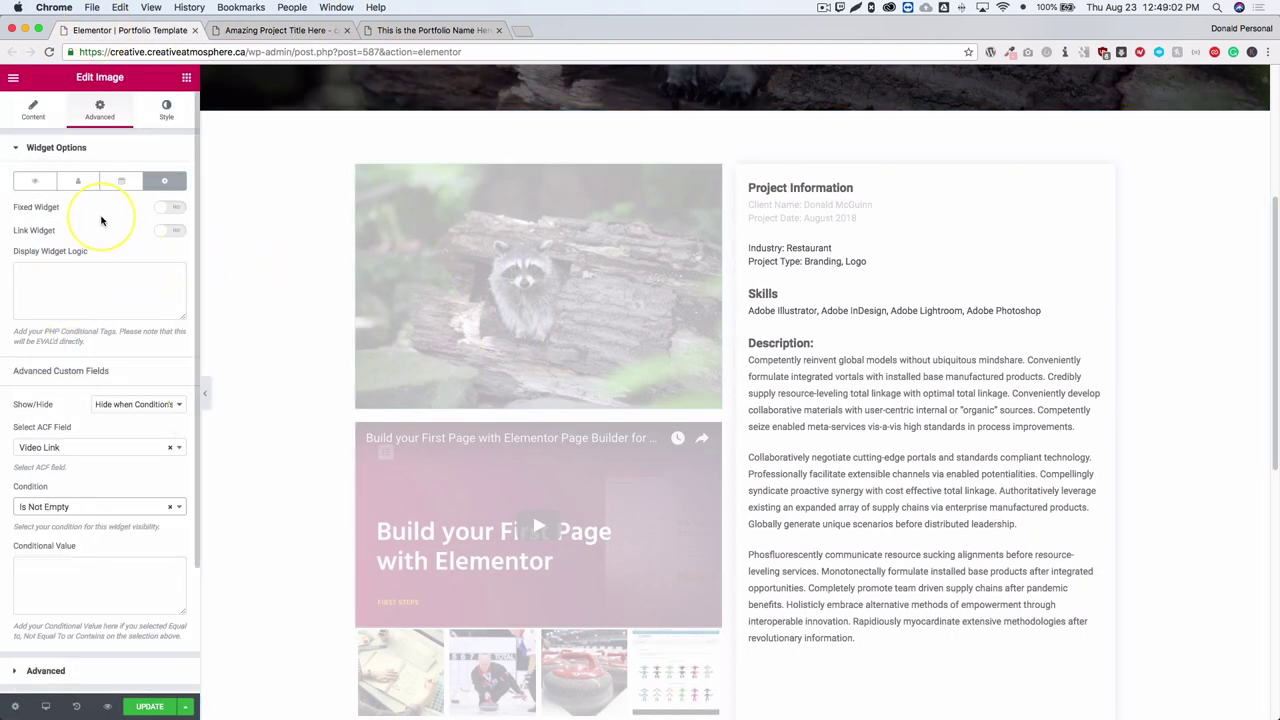
{"action": "left_click", "coordinate": [162, 182]}
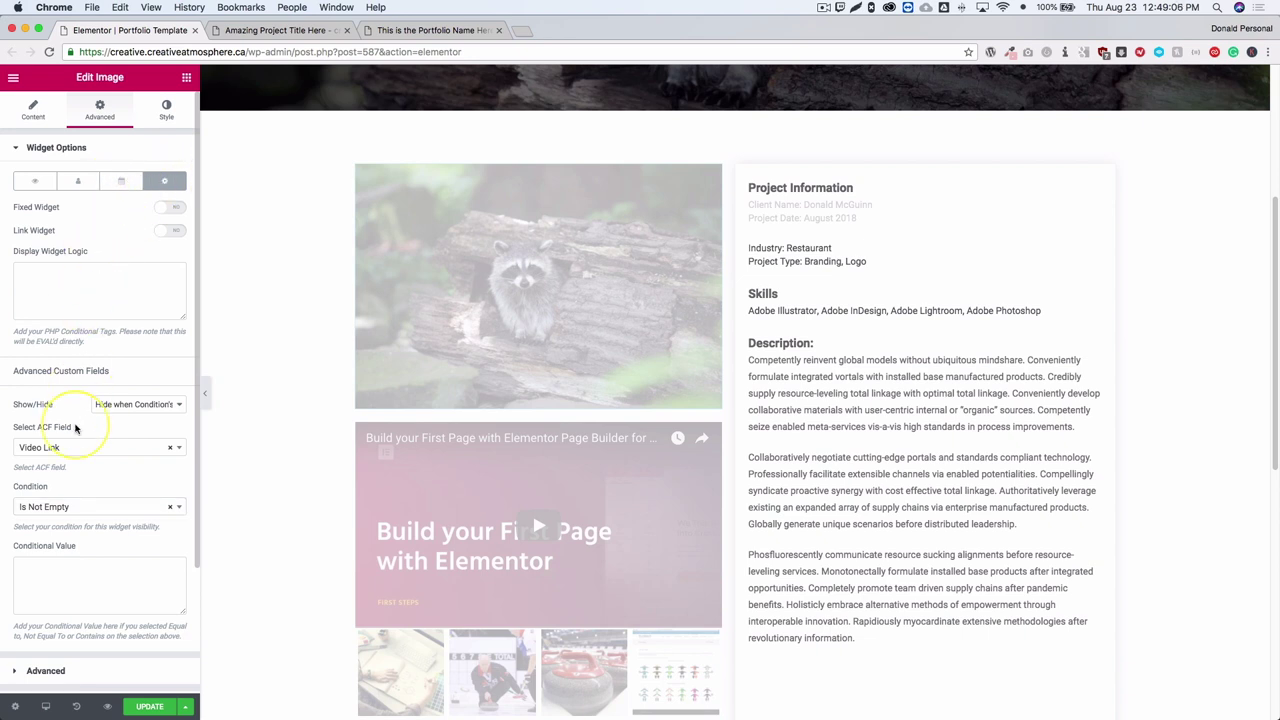
{"action": "scroll", "coordinate": [78, 432], "scroll_direction": "down", "scroll_amount": 2}
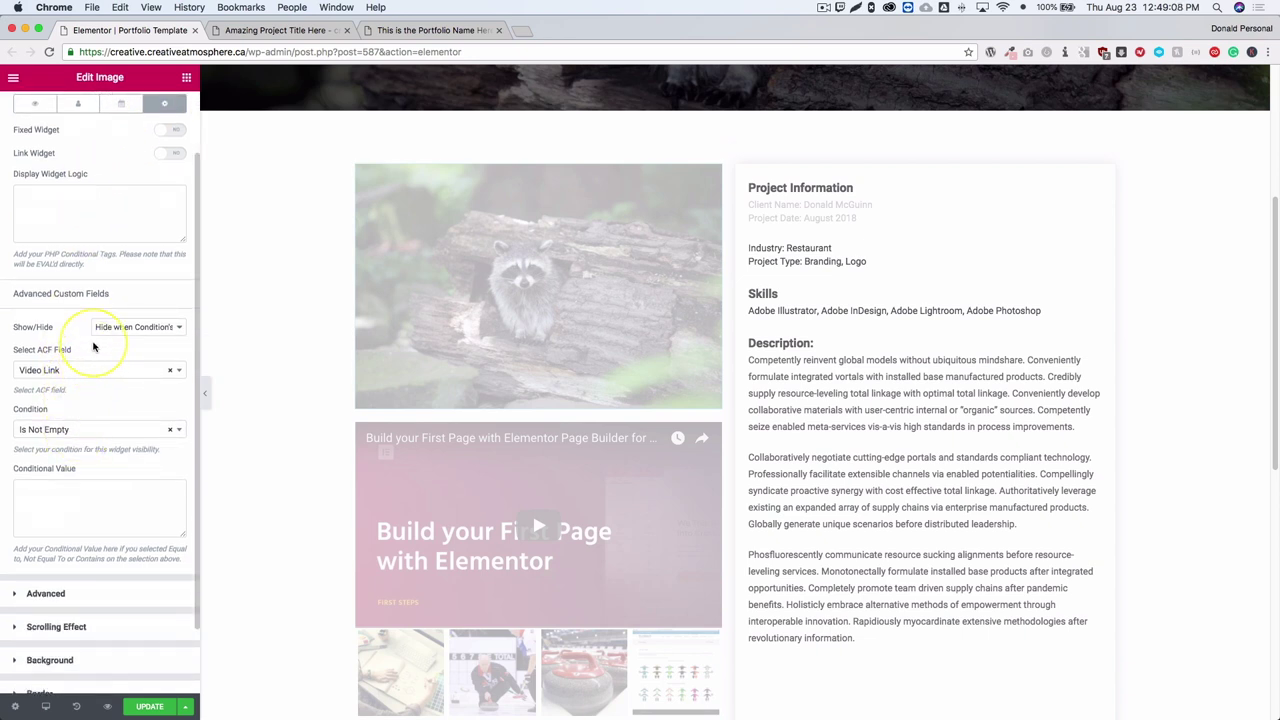